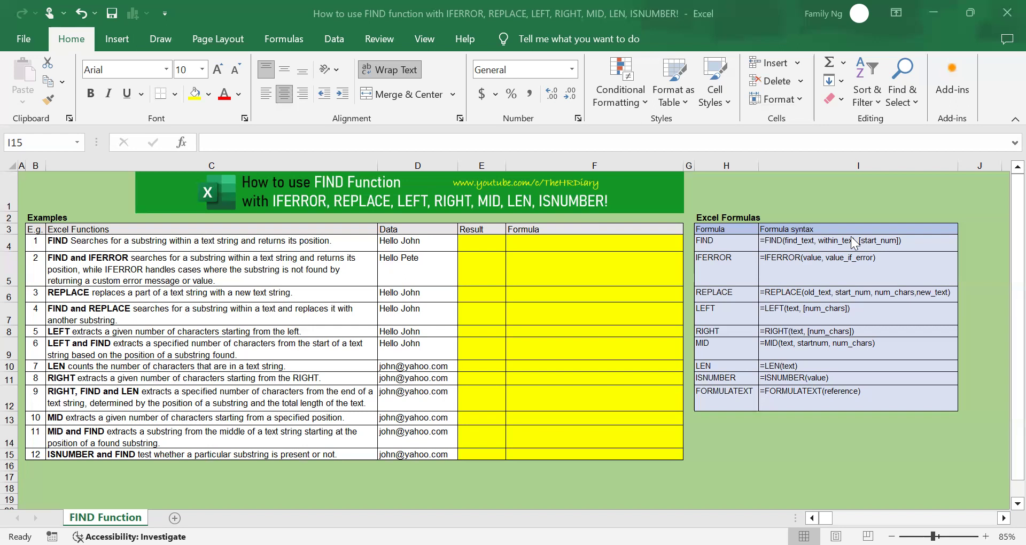
click(429, 244)
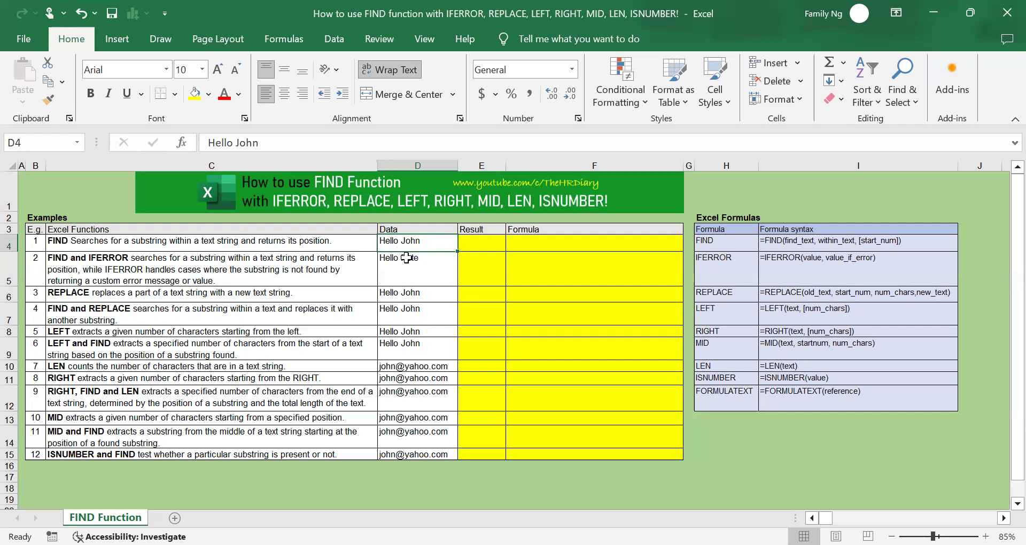
click(67, 243)
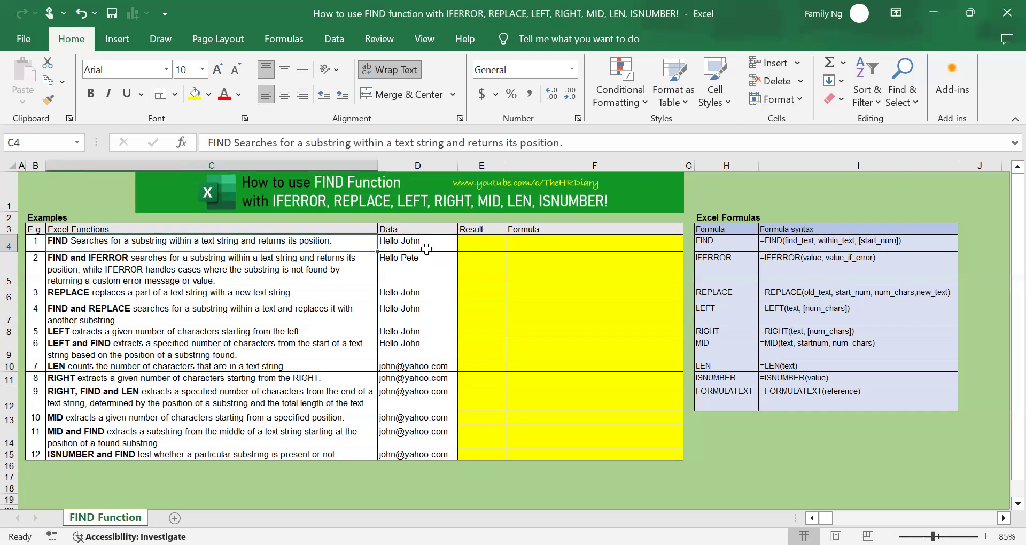
click(428, 245)
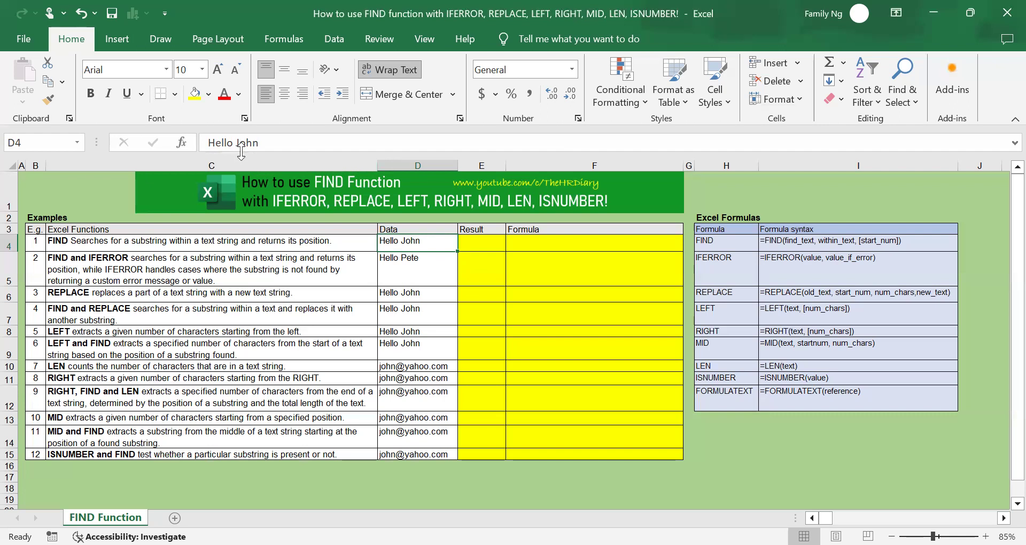
- Enter a FIND formula in E4 that locates the first name within the greeting in D4, without a start number
click(490, 243)
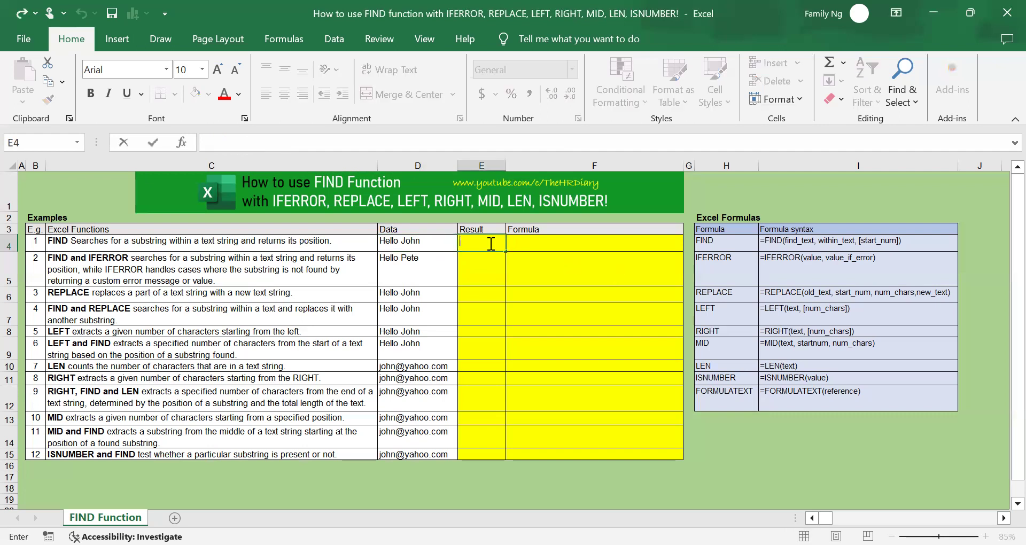
click(534, 270)
click(488, 241)
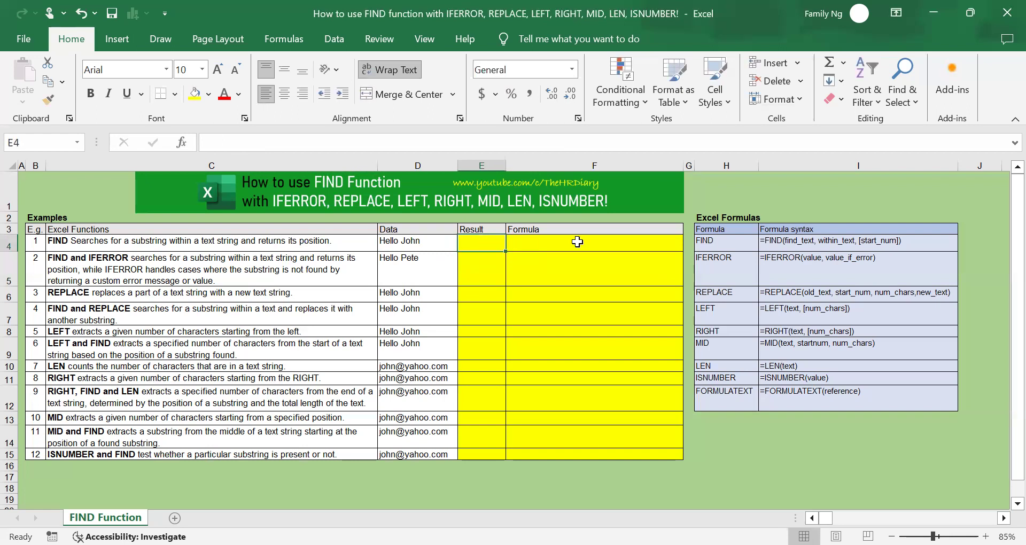
text(=)
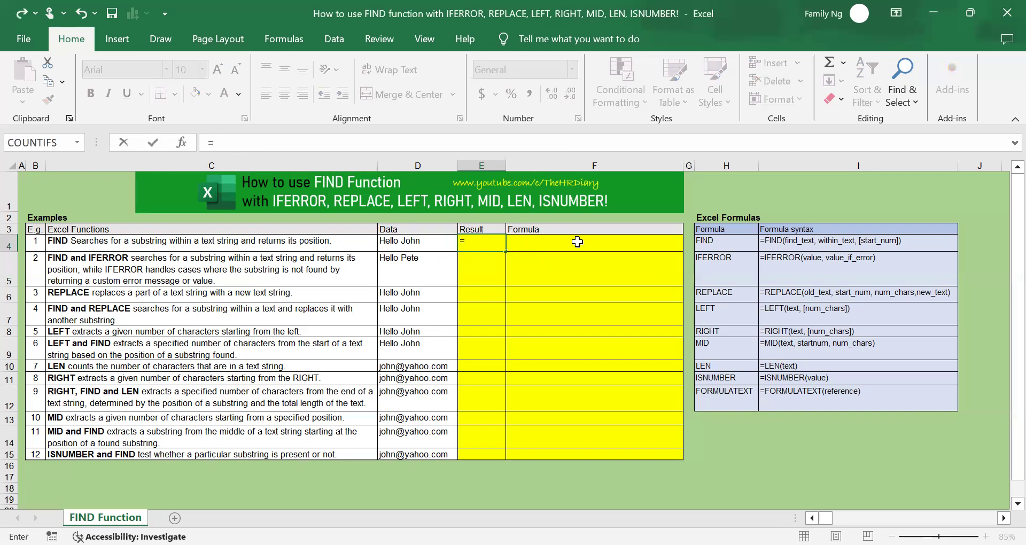
text(find)
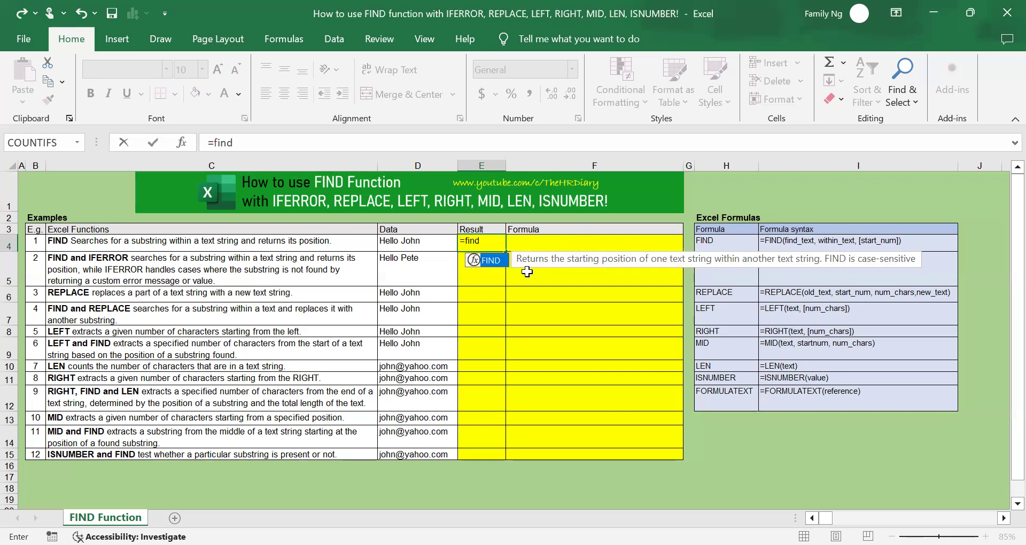
text(()
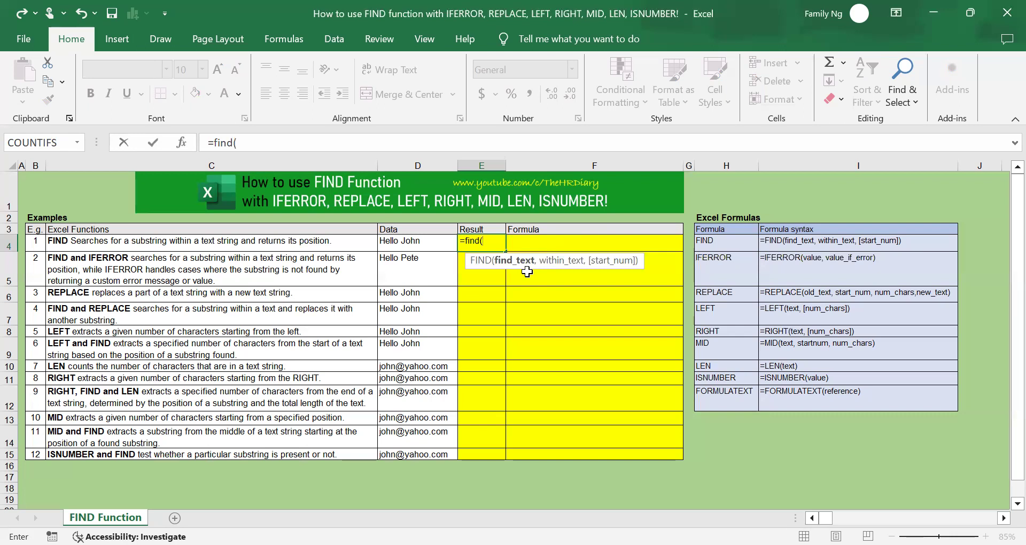
text("John",)
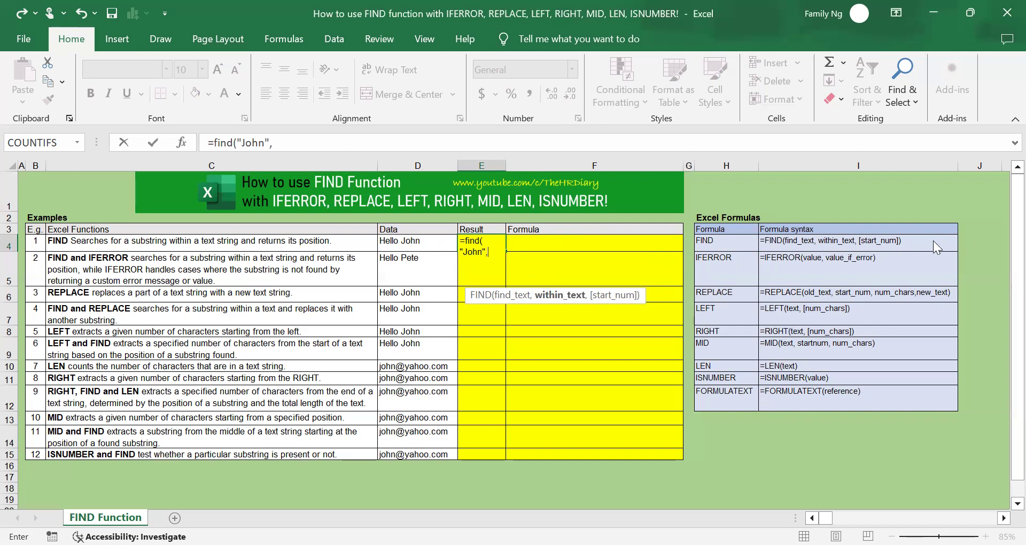
click(427, 242)
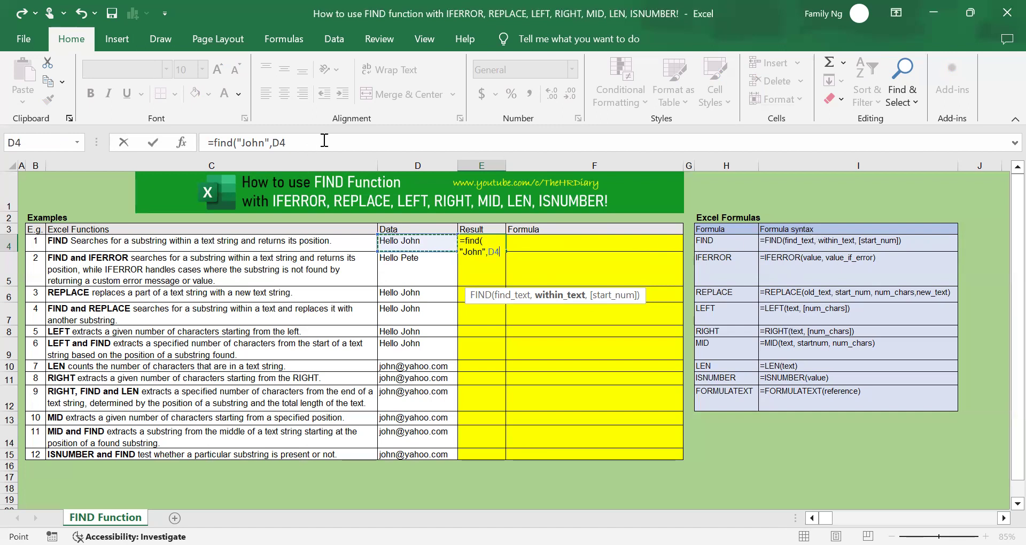
text(,)
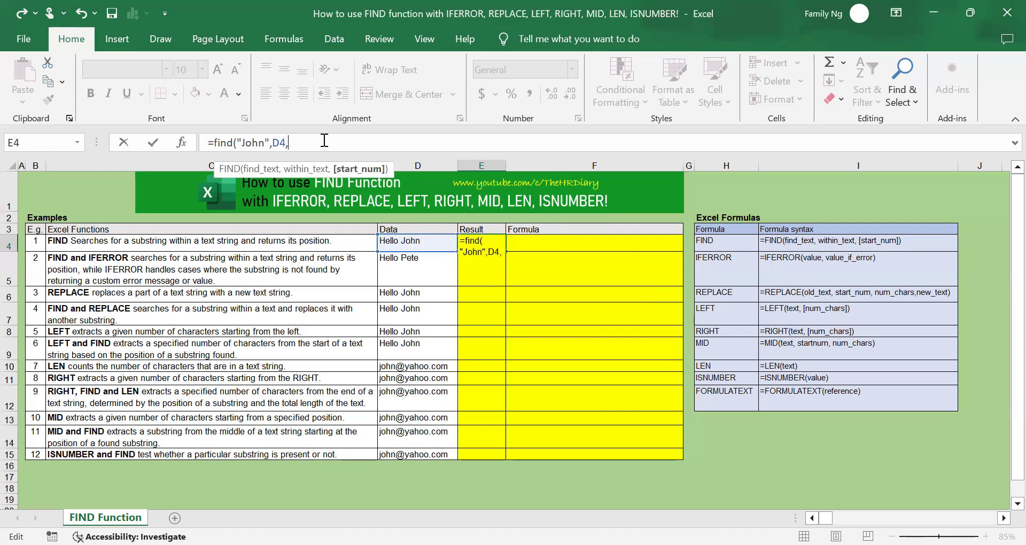
key(BackSpace)
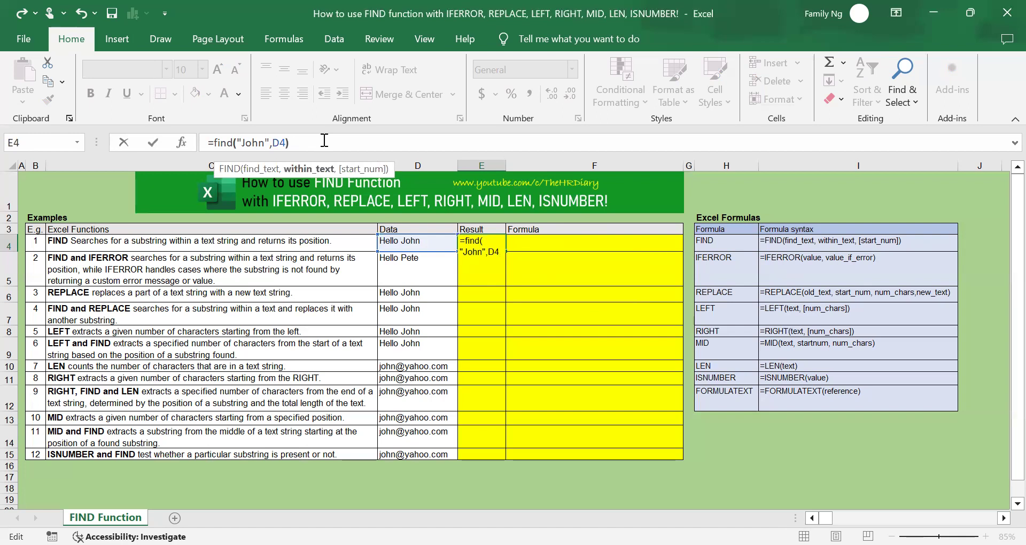
text())
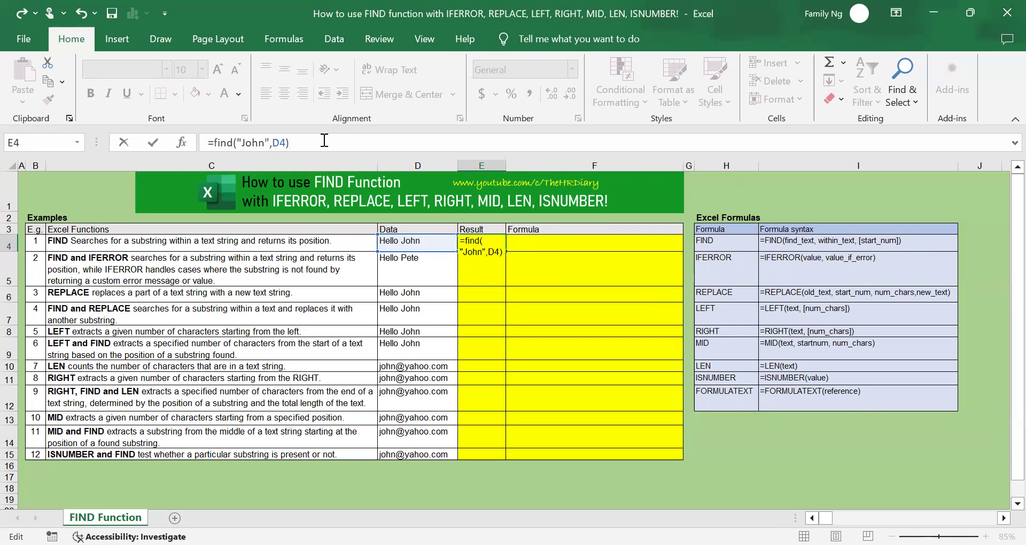
key(Return)
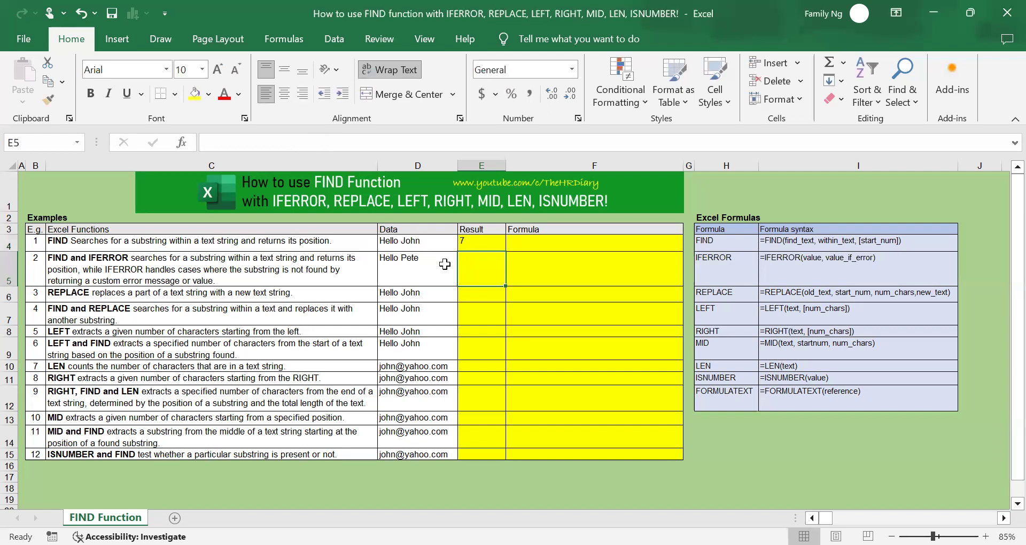
- Fill the FIND formula from E4 down into E5 for example 2
click(487, 240)
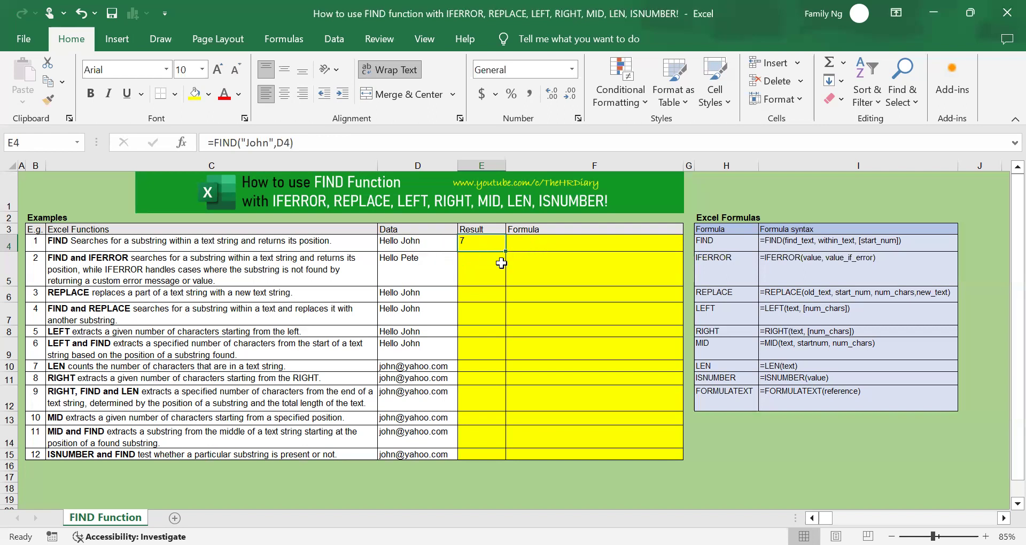
drag(507, 252, 508, 279)
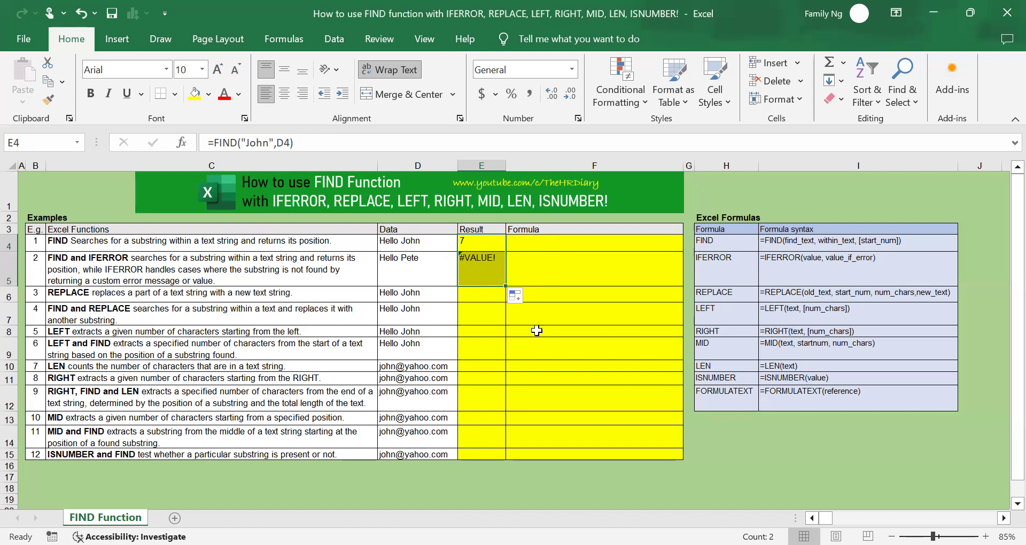
click(493, 269)
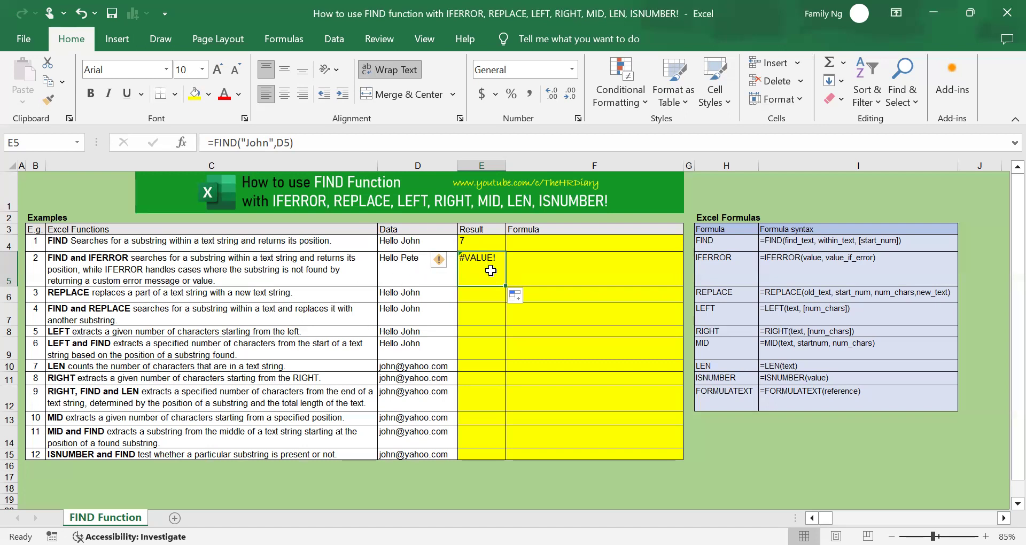
- Compare the FIND formulas in E4 and E5, and examine the IFERROR syntax in the formula reference table
click(484, 242)
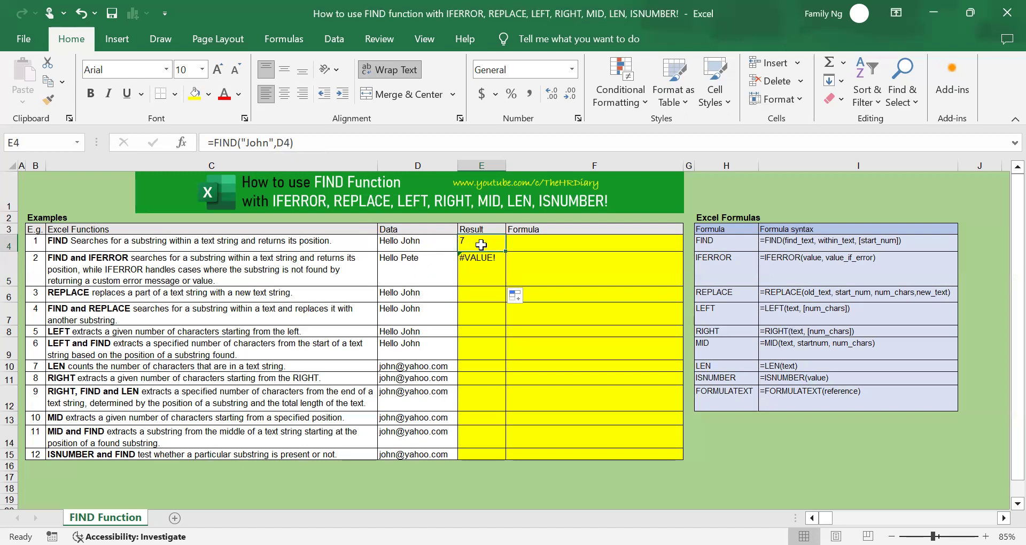
click(484, 267)
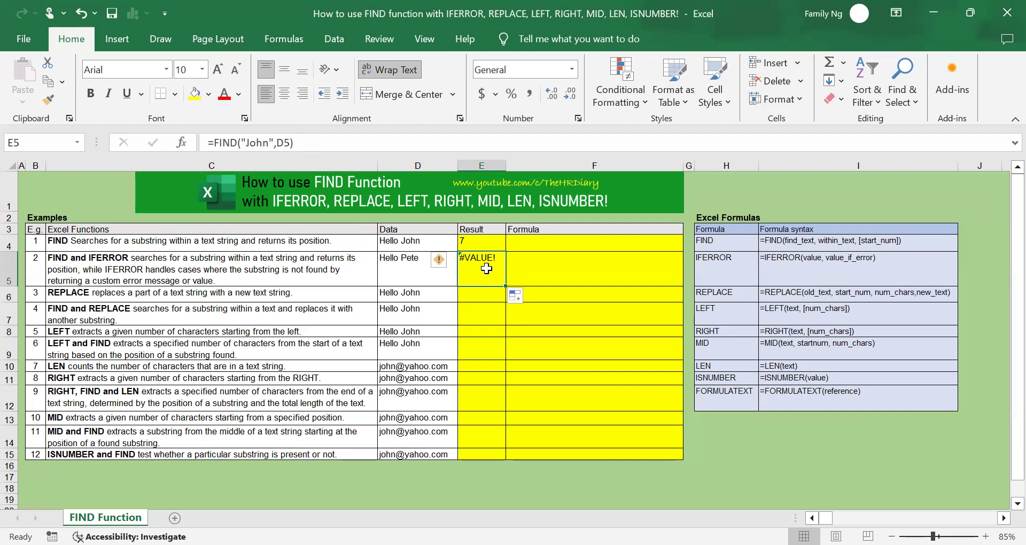
drag(736, 272, 811, 271)
drag(810, 270, 810, 271)
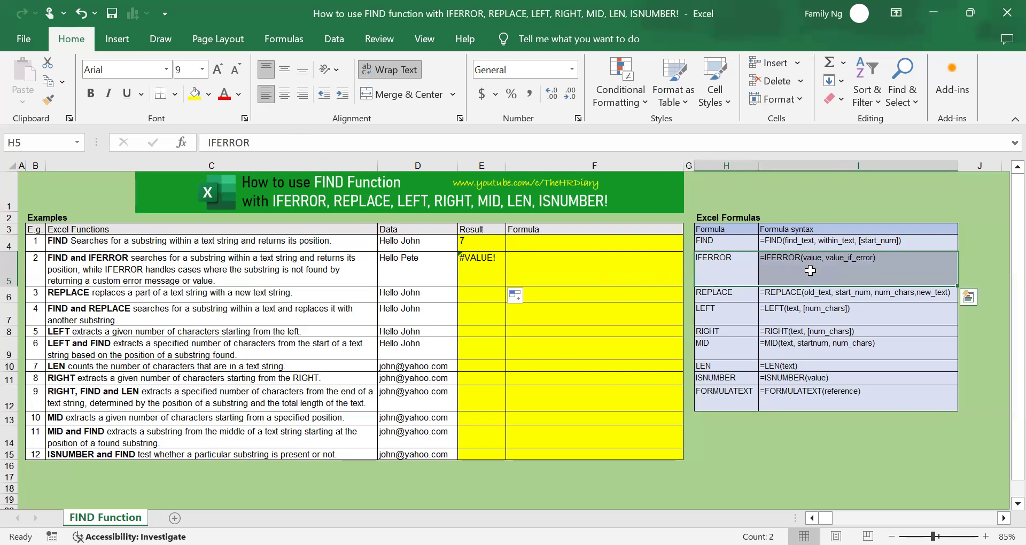
click(810, 270)
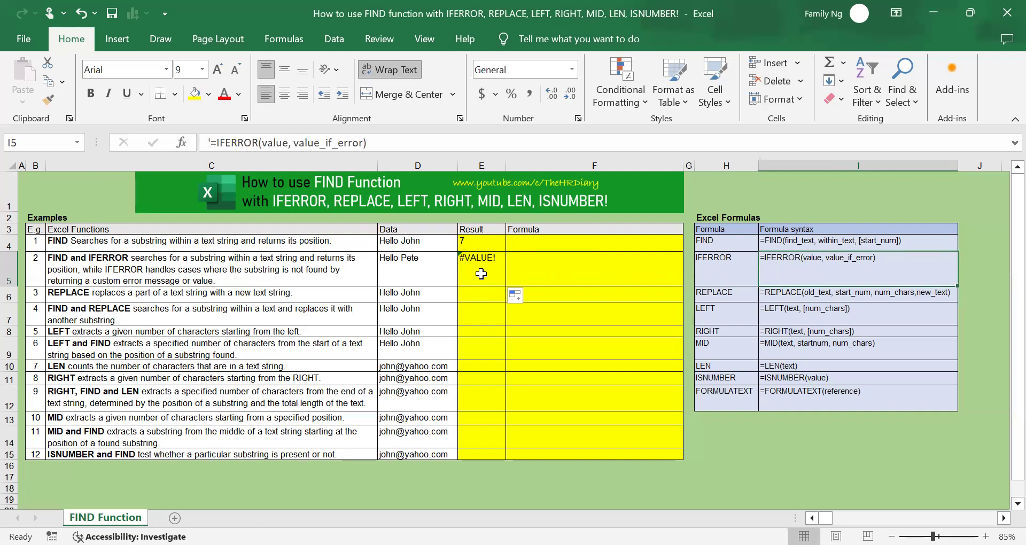
drag(727, 268, 785, 268)
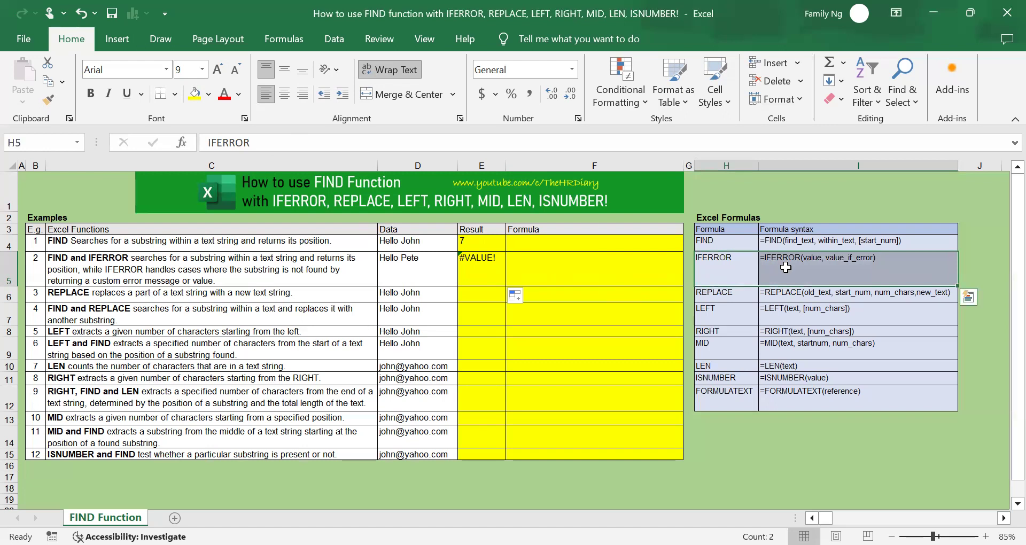
click(786, 267)
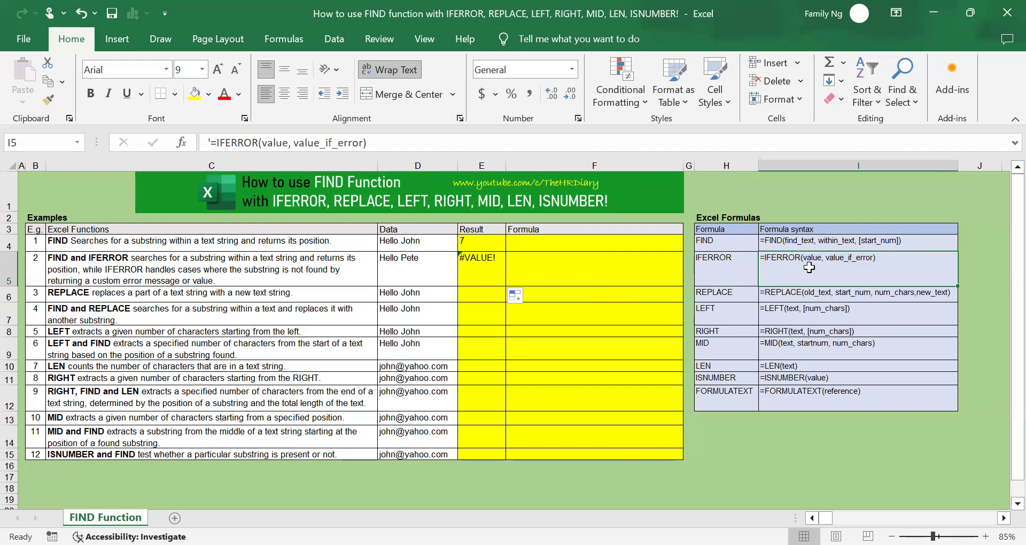
click(434, 269)
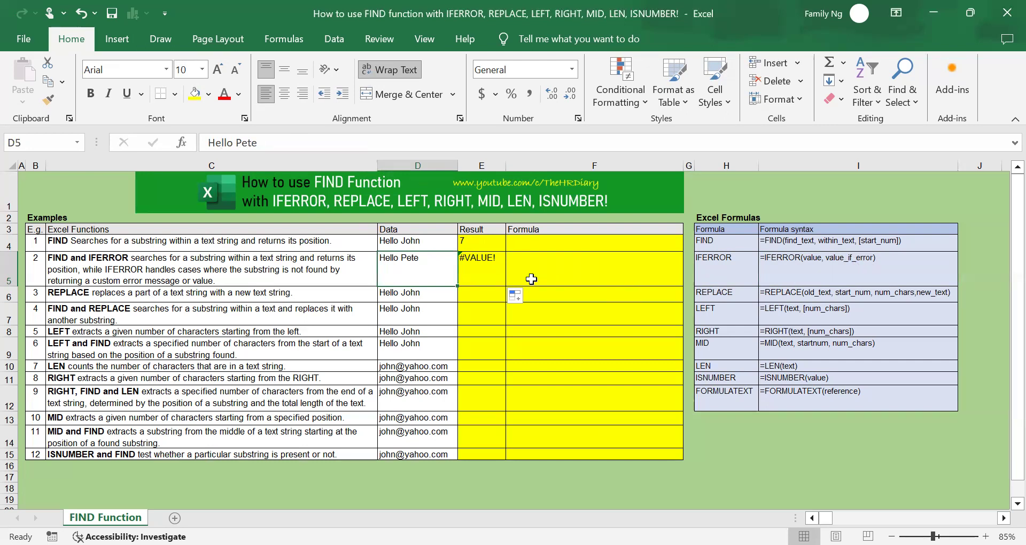
- Wrap the FIND formula in E5 in IFERROR with "Not Found" as the value returned on an error
click(483, 264)
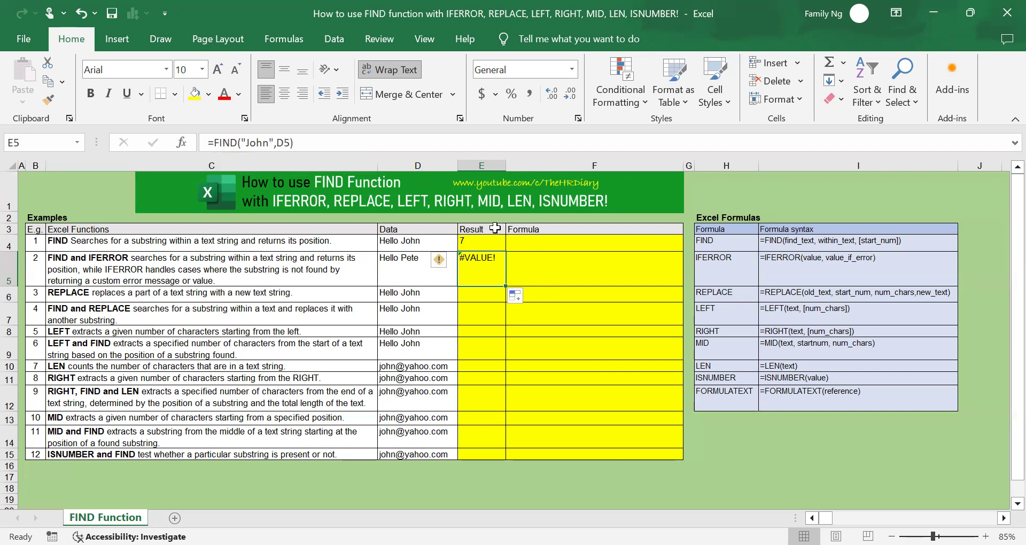
click(218, 142)
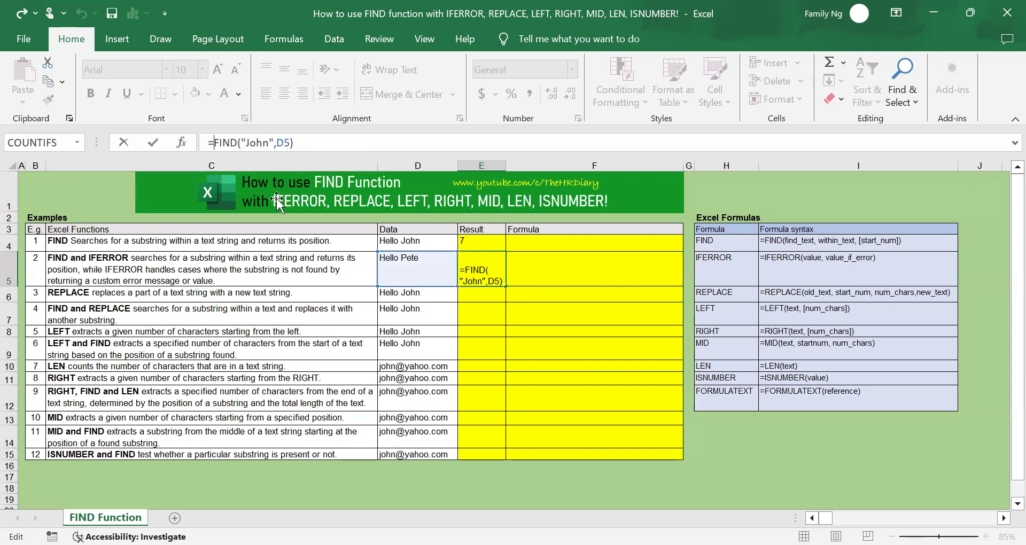
text(iferror)
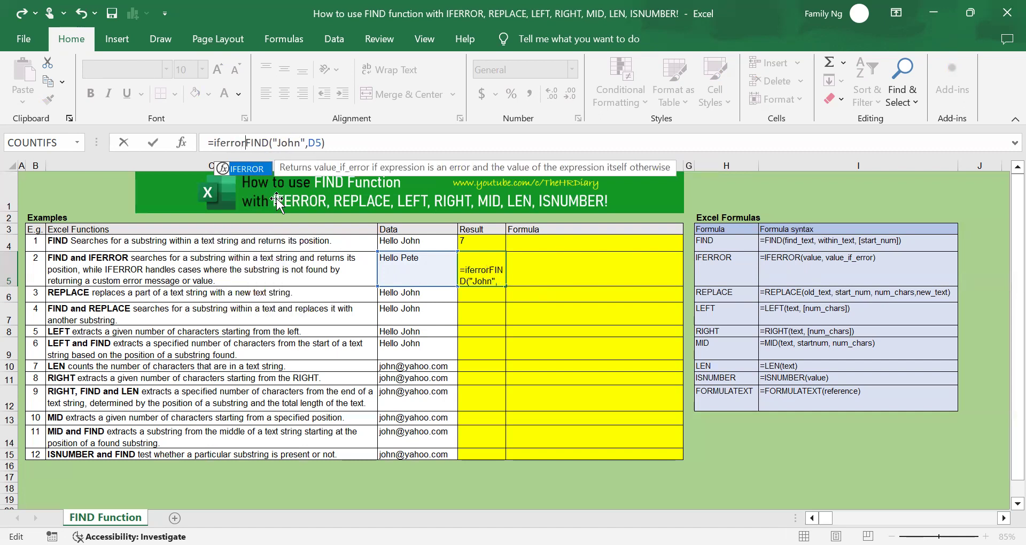
text(()
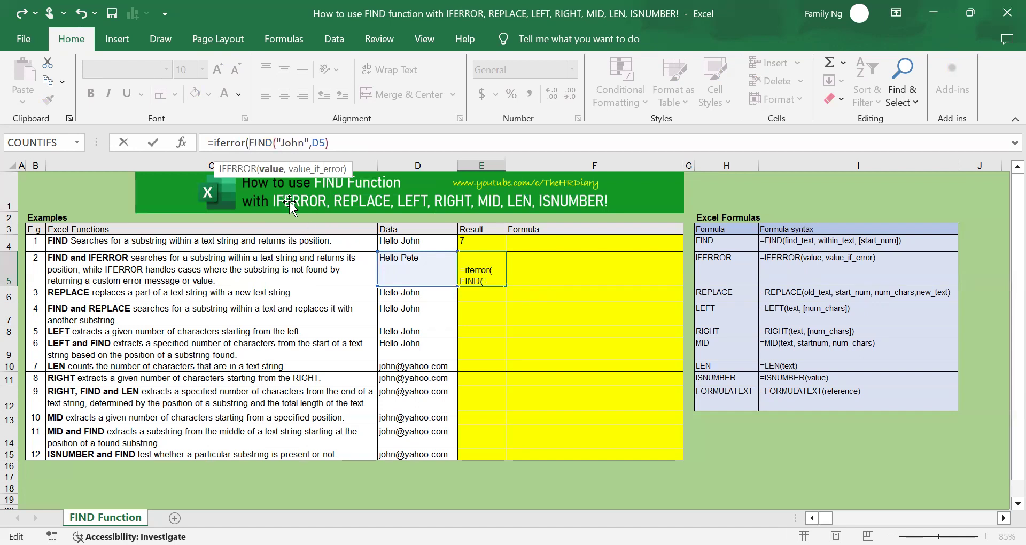
click(352, 143)
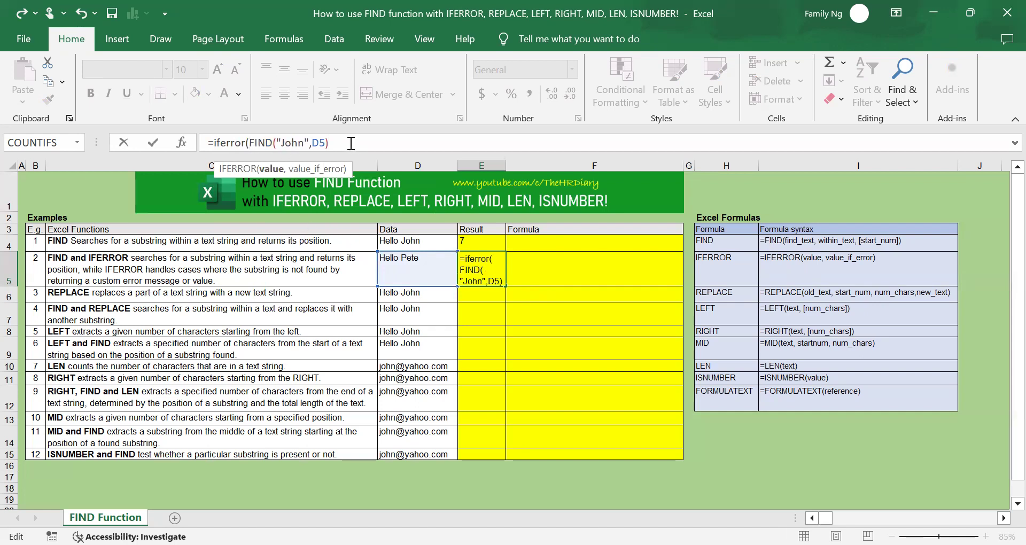
text(,)
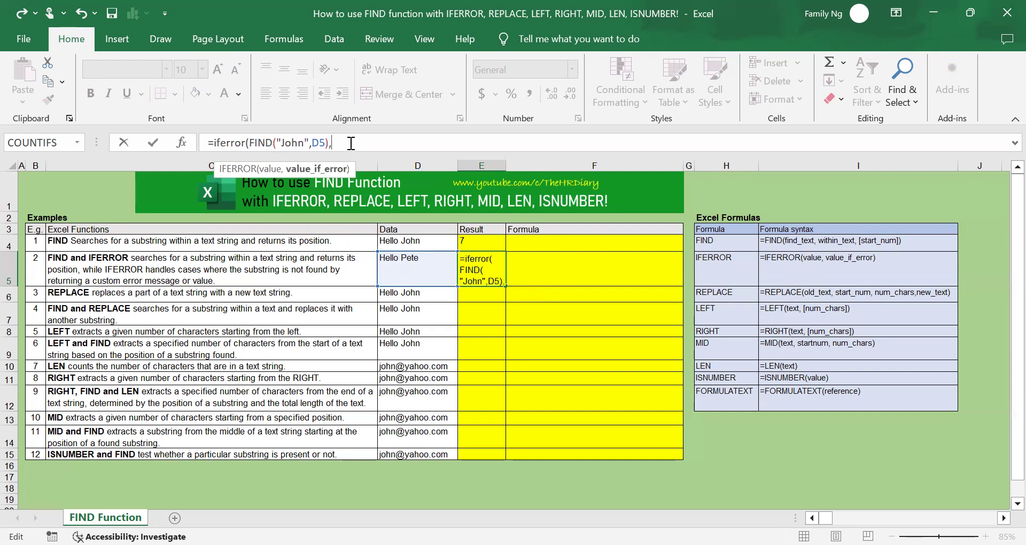
text(")
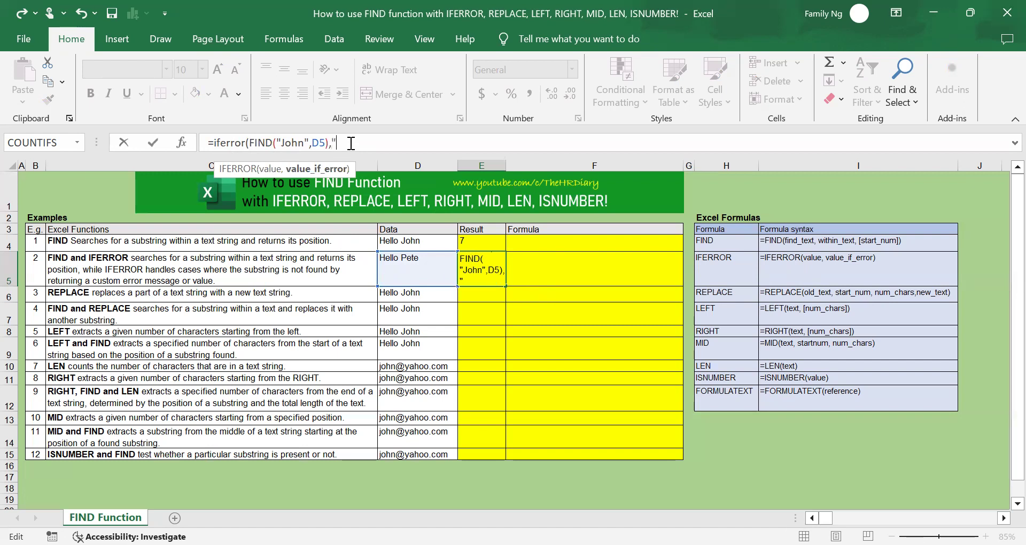
text(No)
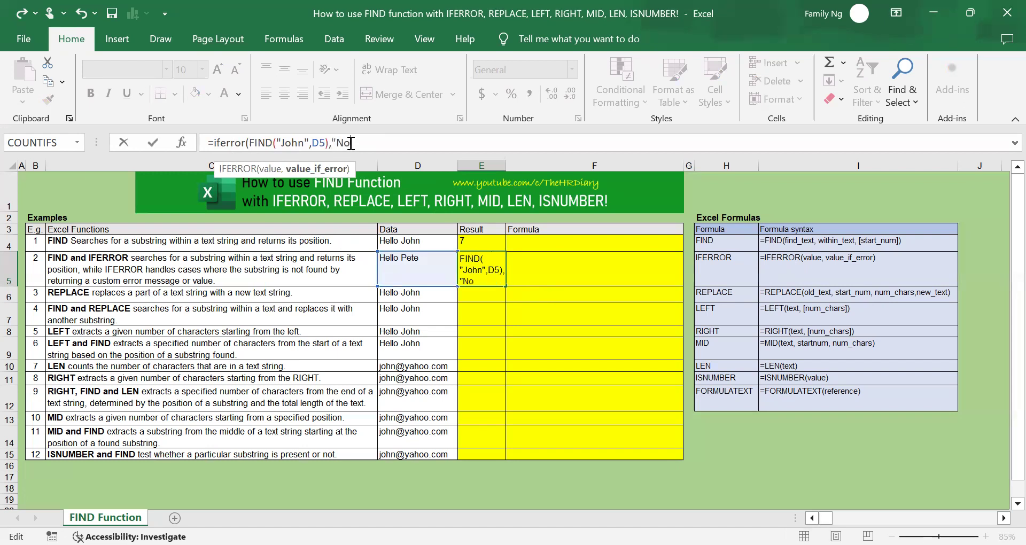
text(t F)
key(BackSpace)
key(BackSpace)
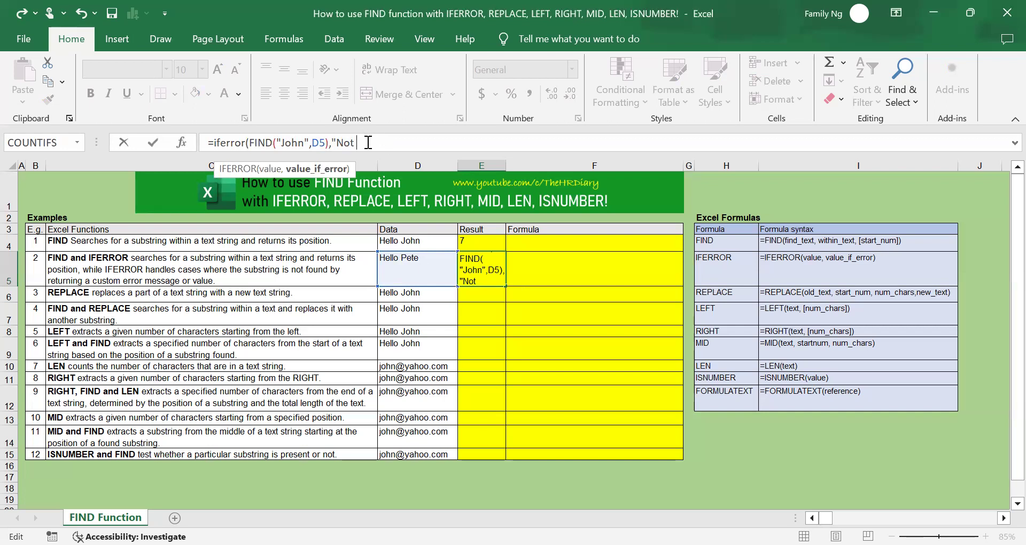
text(Found")
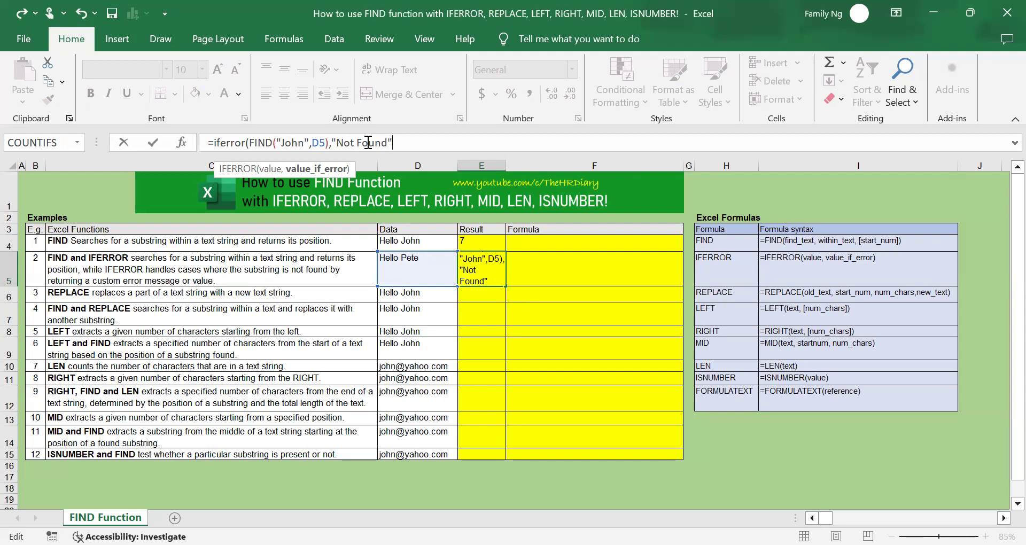
text())
key(Return)
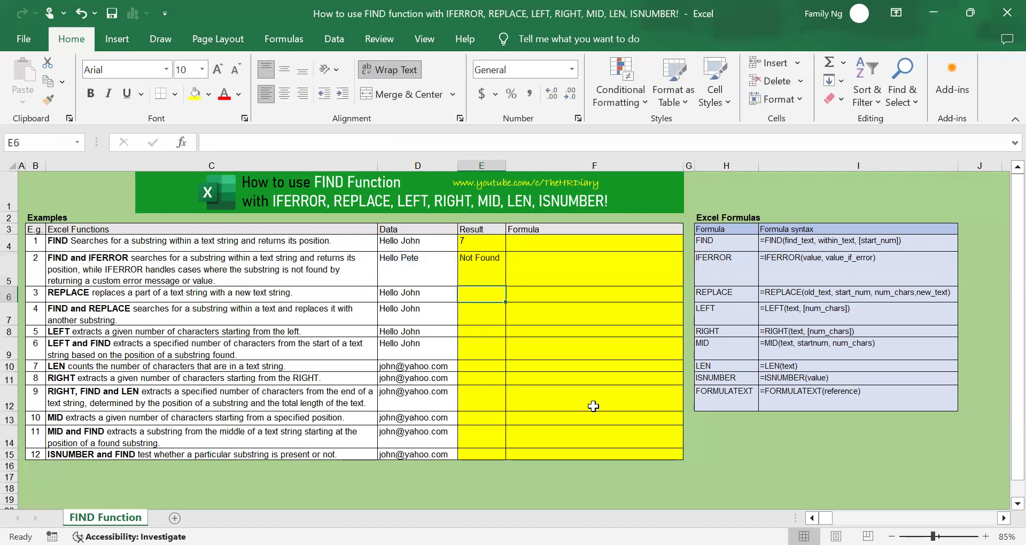
- Examine the formula in E5 and the FORMULATEXT syntax in the formula reference table
click(496, 263)
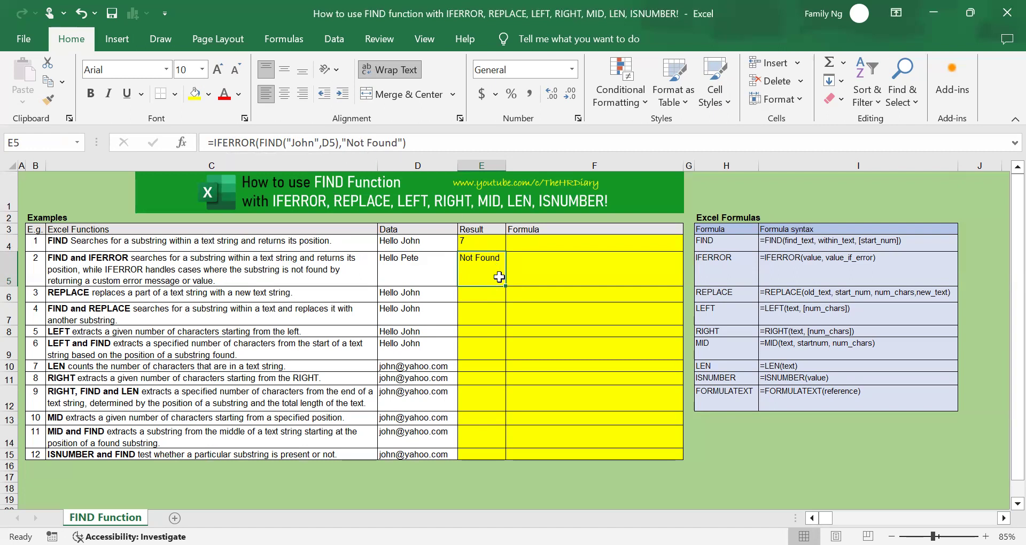
drag(745, 404, 806, 399)
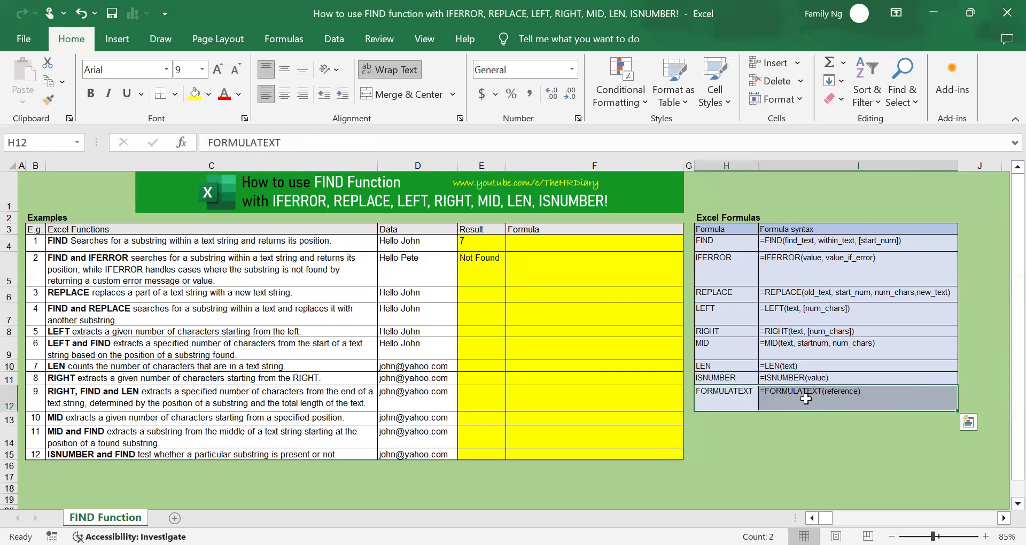
click(828, 399)
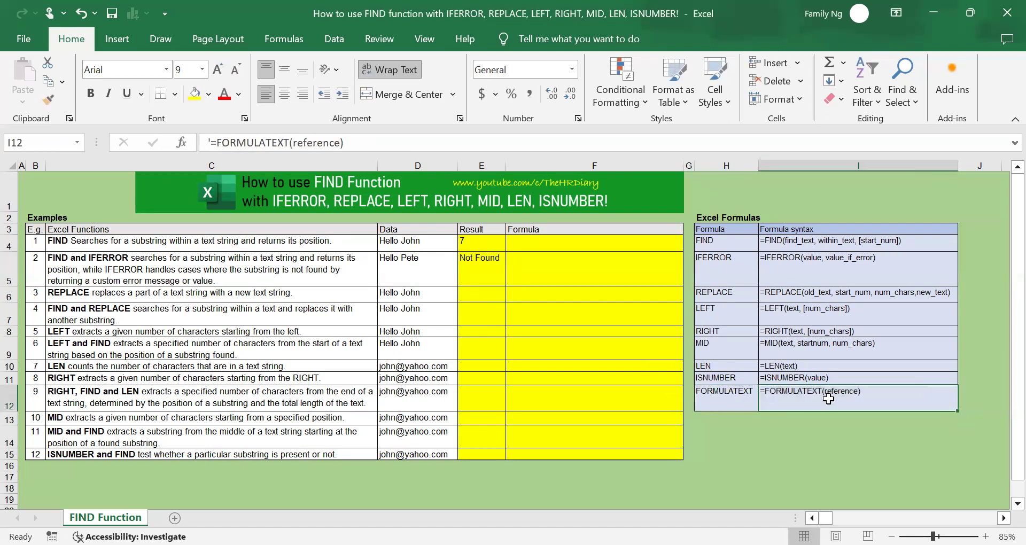
click(483, 247)
click(480, 258)
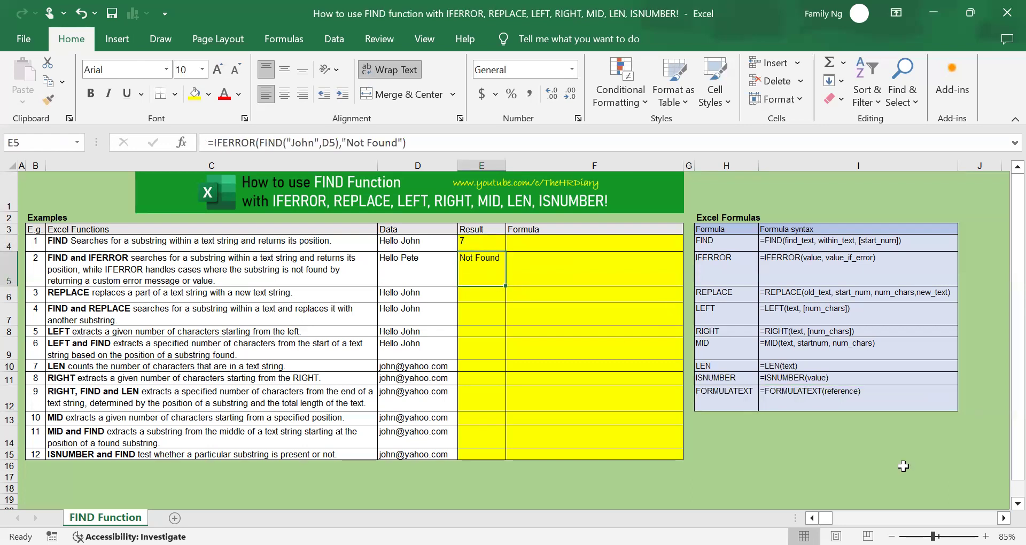
click(794, 399)
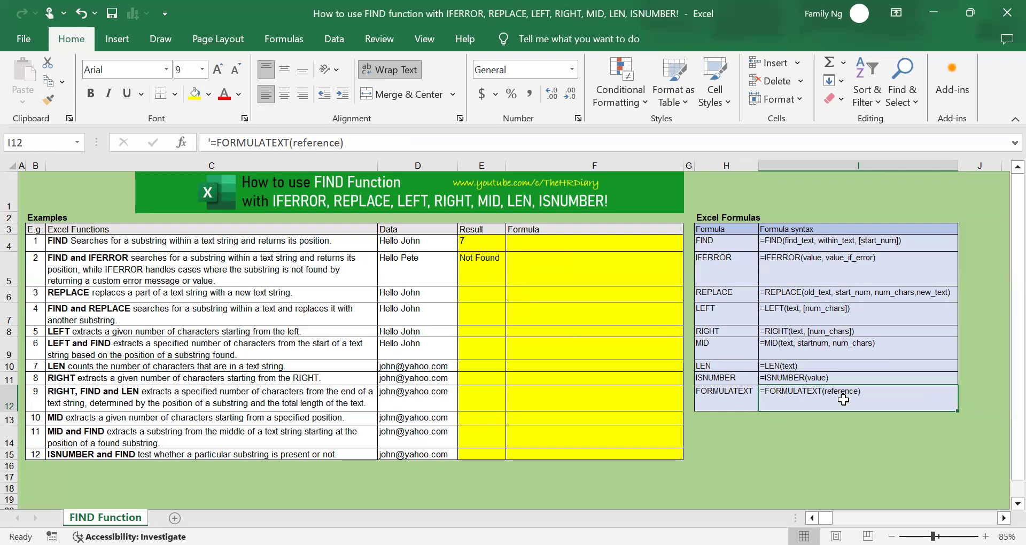
- Enter a FORMULATEXT formula in F4 that references E4 to show the example 1 formula as text
click(598, 247)
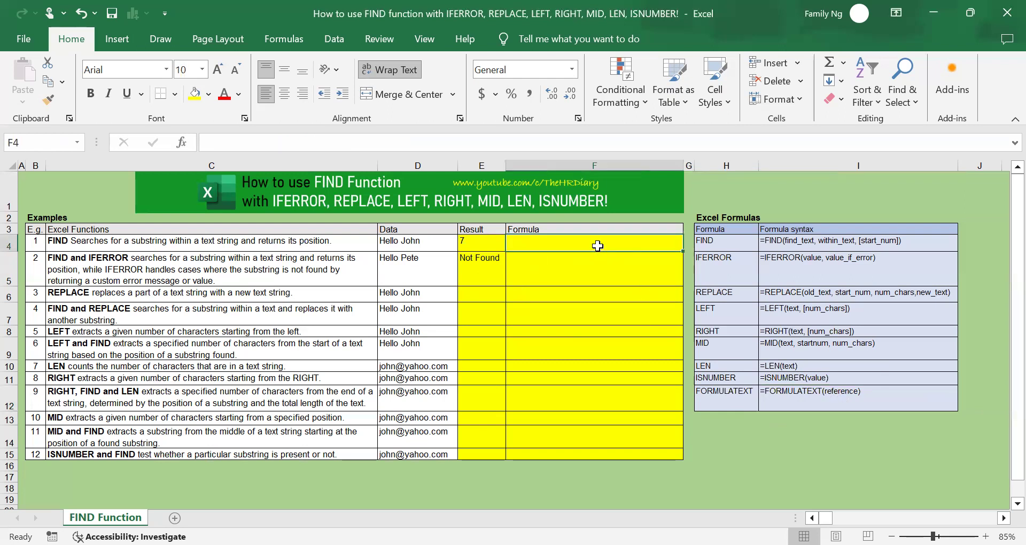
text(=f)
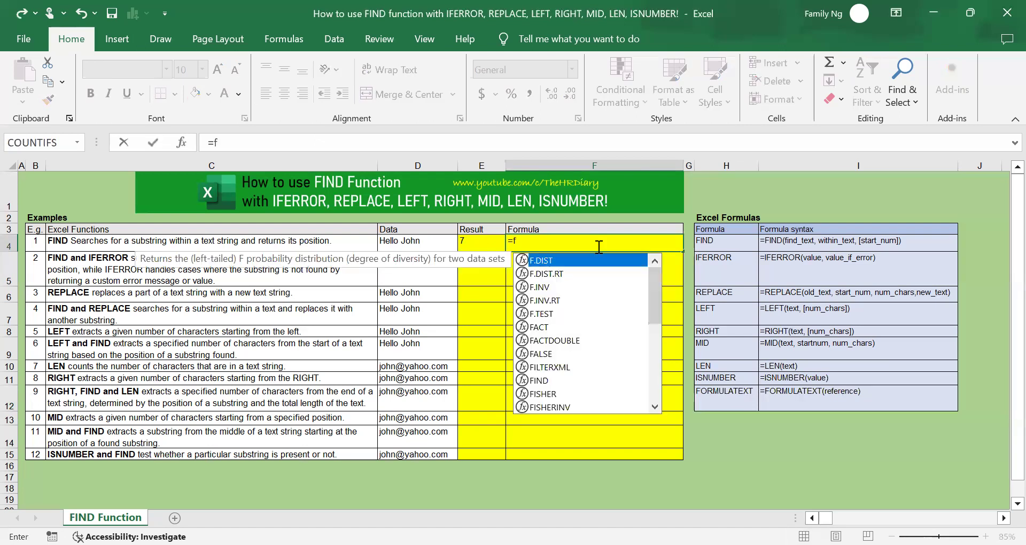
text(ormul)
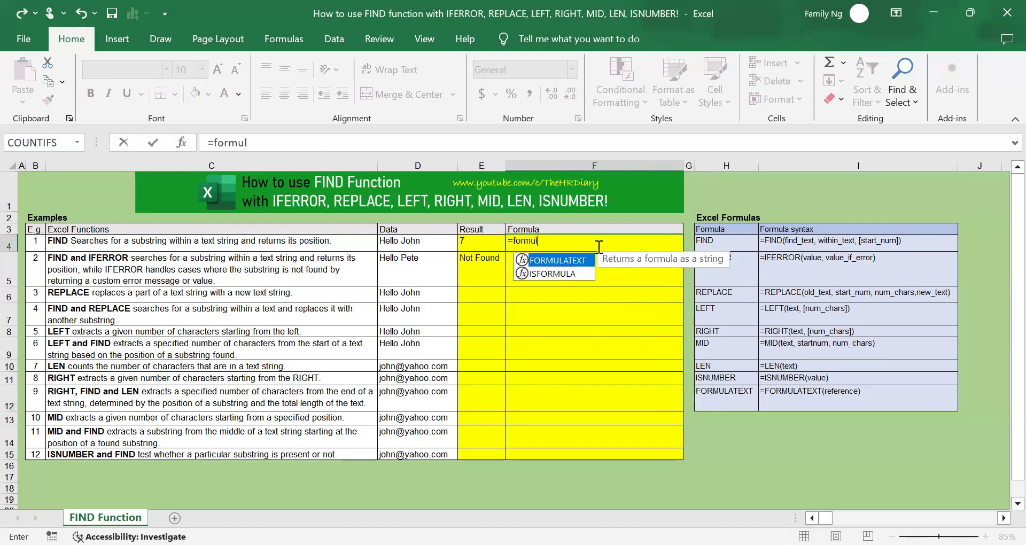
text(atext)
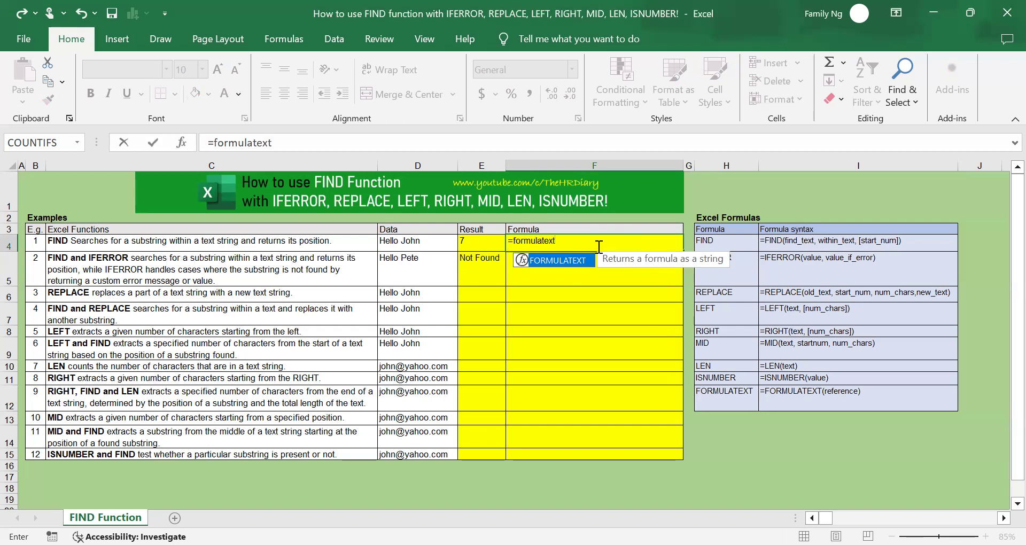
text(()
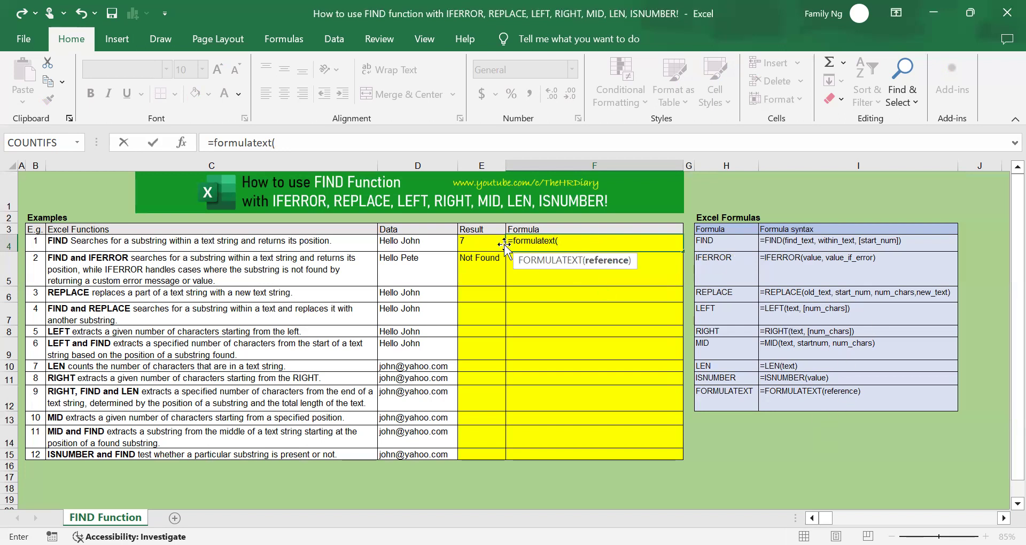
click(486, 245)
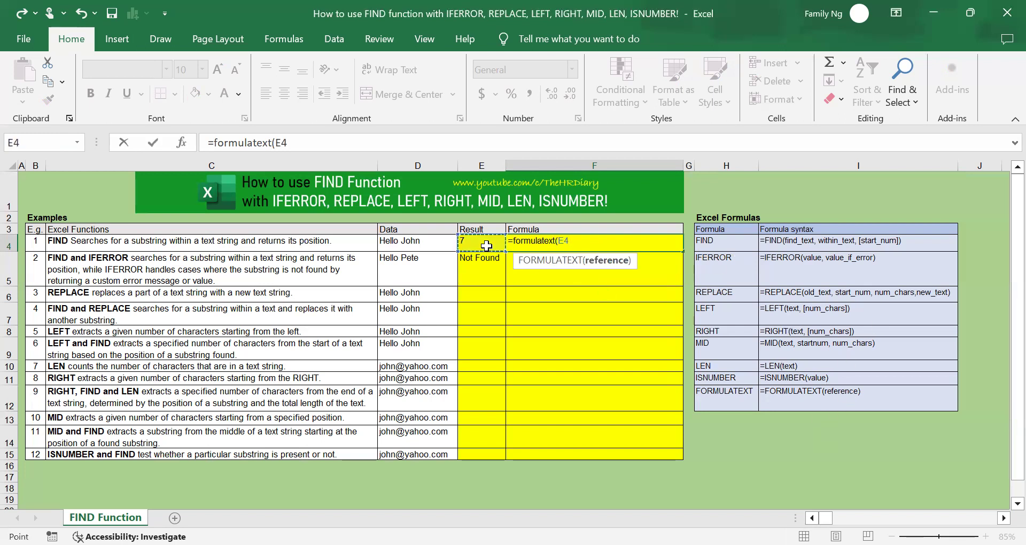
key(Return)
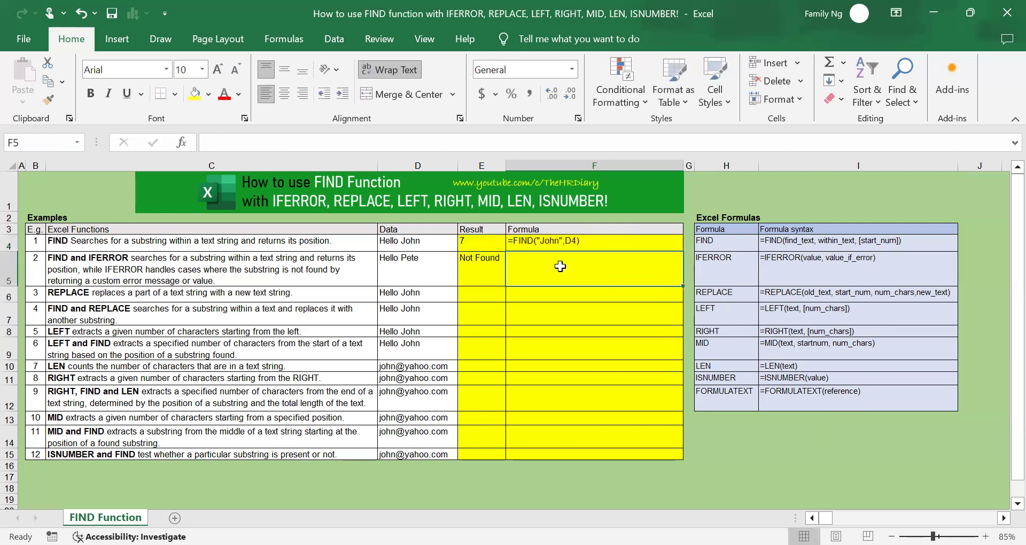
- Fill the FORMULATEXT formula from F4 down through F15 for the remaining examples
click(588, 243)
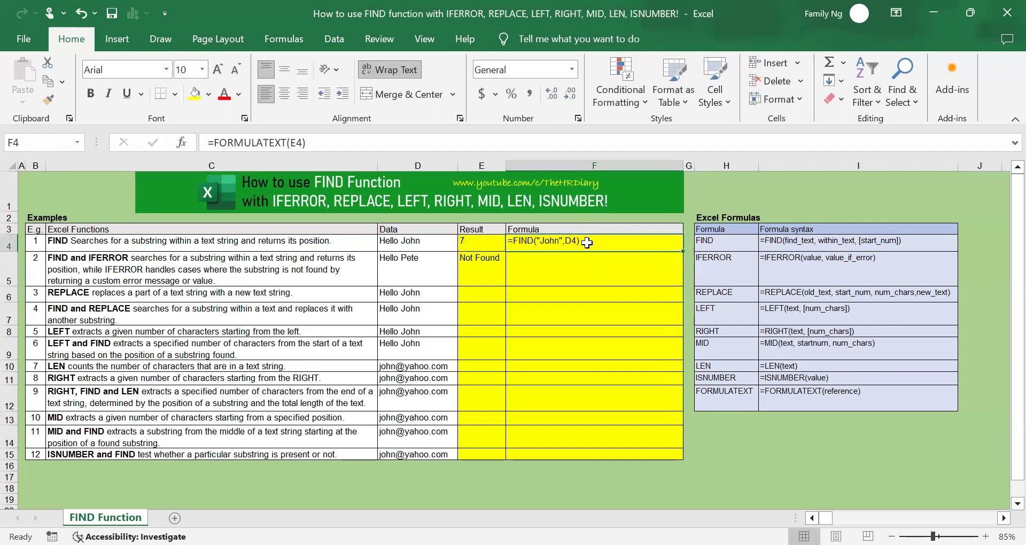
click(475, 242)
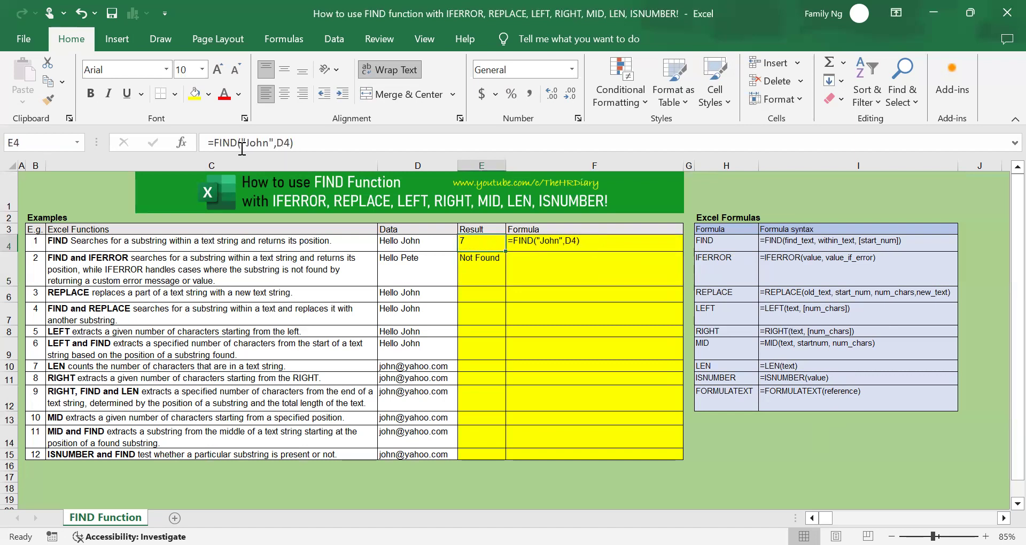
click(597, 247)
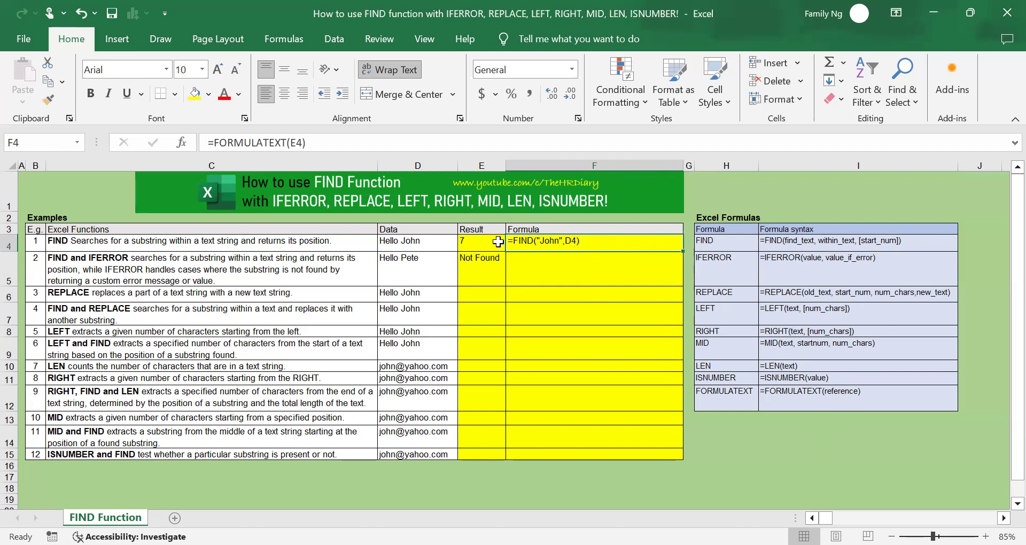
click(581, 275)
drag(582, 274, 585, 436)
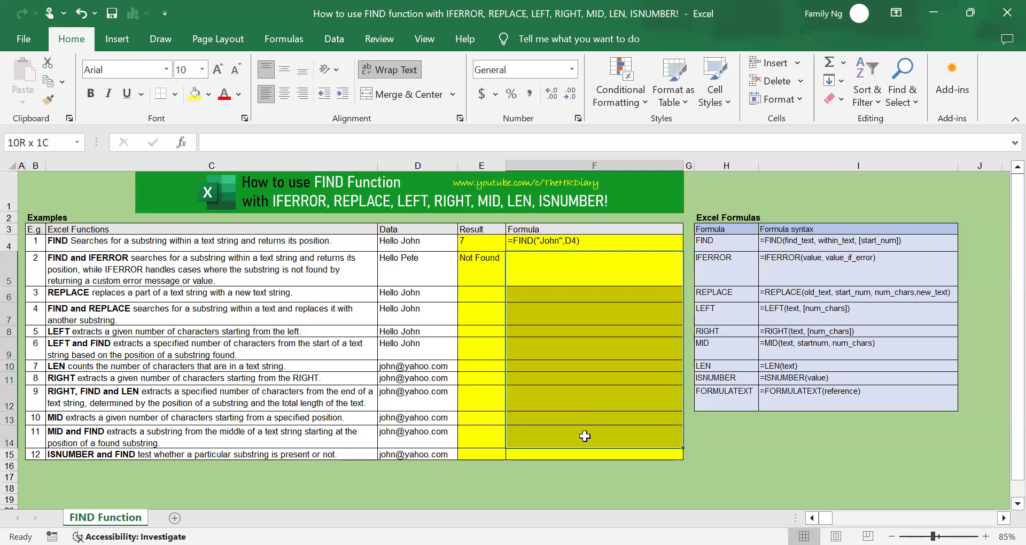
click(584, 399)
click(656, 242)
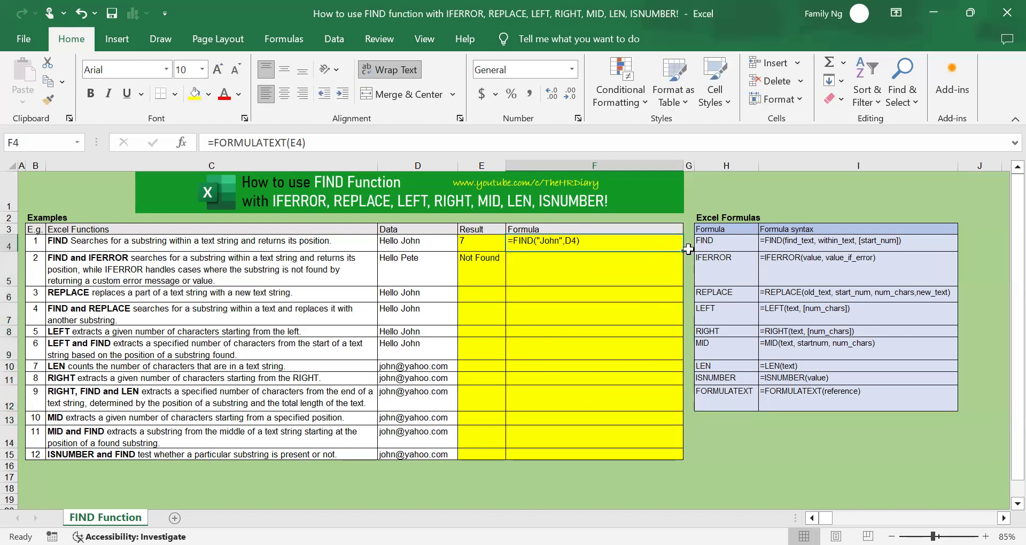
drag(686, 251, 682, 466)
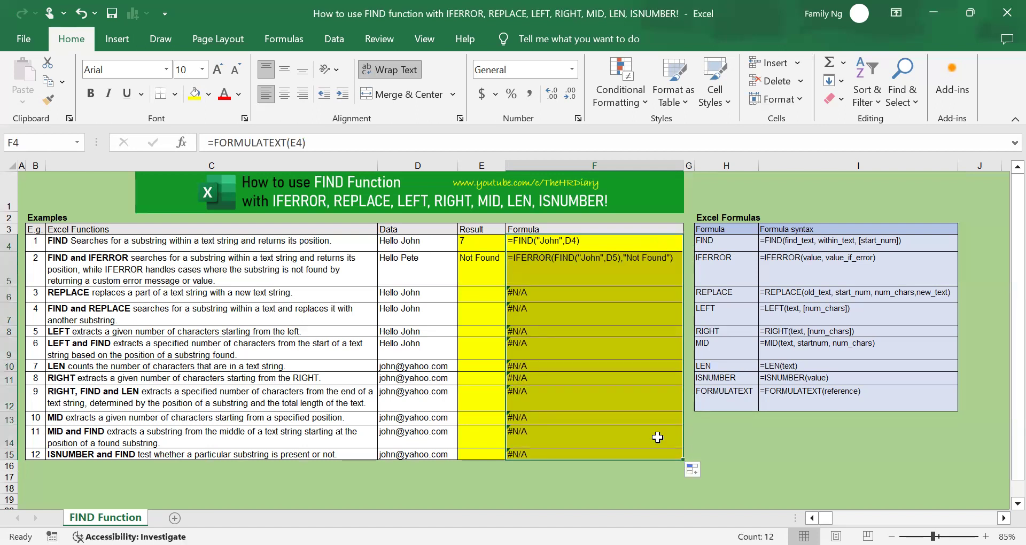
- Compare the formulas in E4 and E5 with their text in F4 and F5, and check the rows for the remaining examples
click(570, 291)
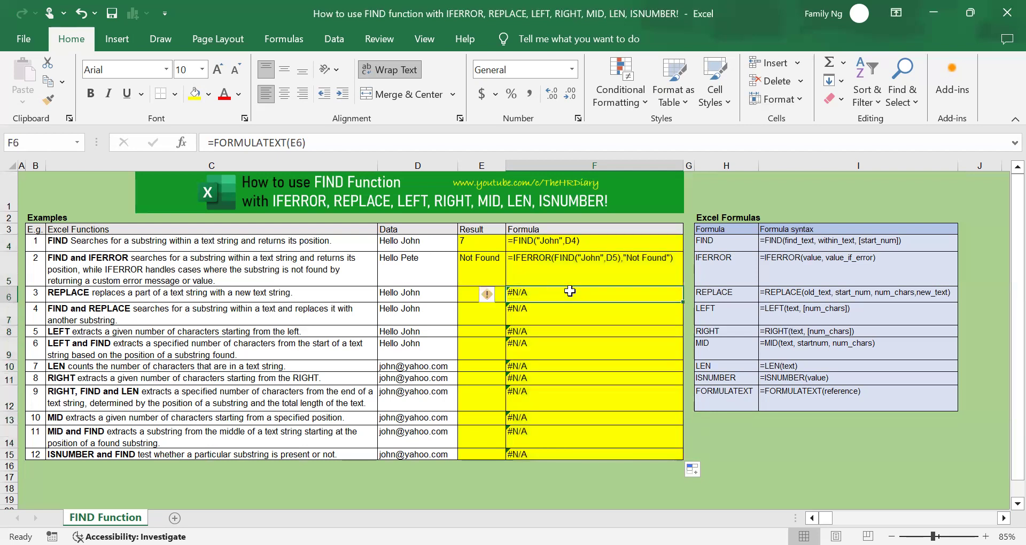
drag(570, 291, 570, 438)
drag(469, 300, 477, 443)
drag(480, 244, 483, 260)
click(483, 242)
click(480, 262)
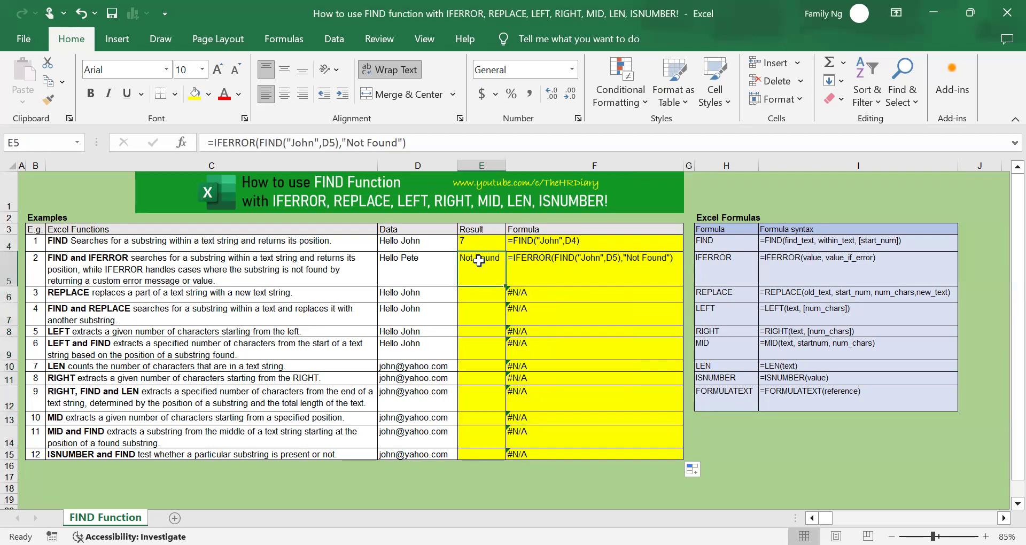
click(563, 261)
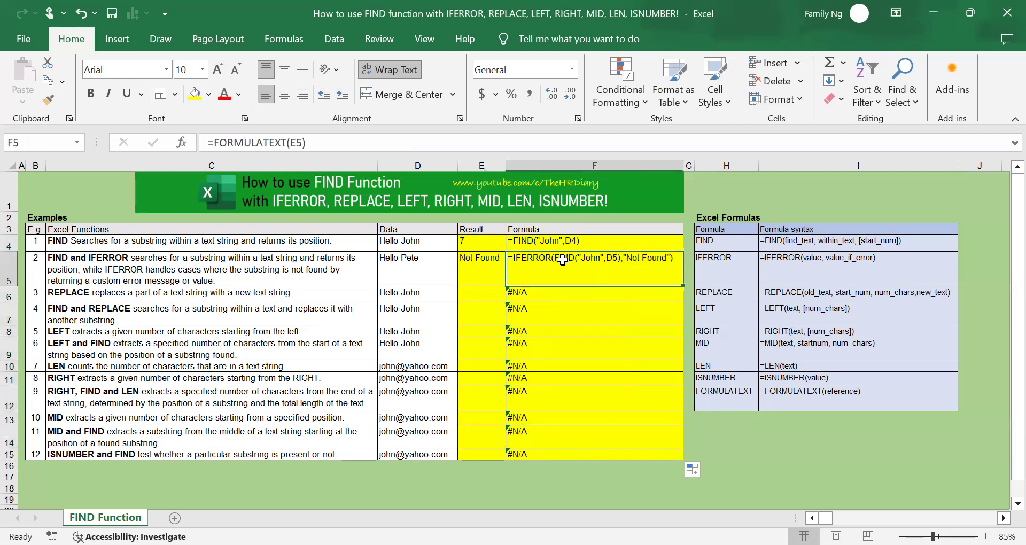
click(480, 240)
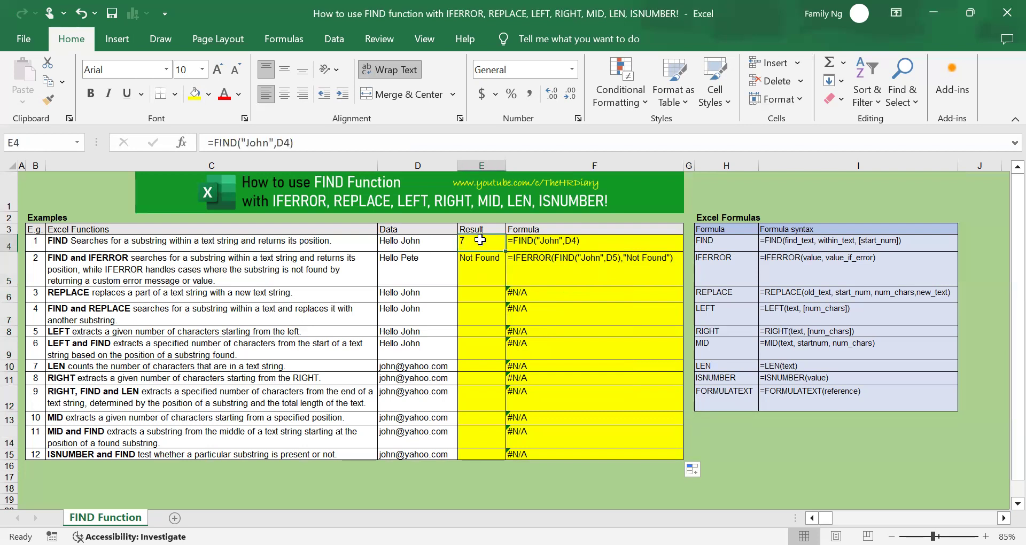
click(550, 240)
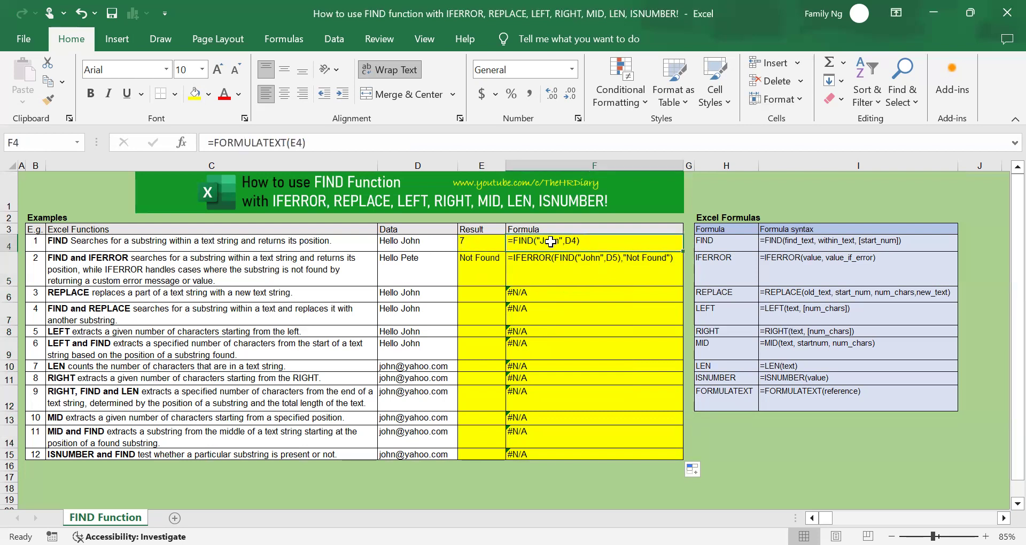
click(585, 275)
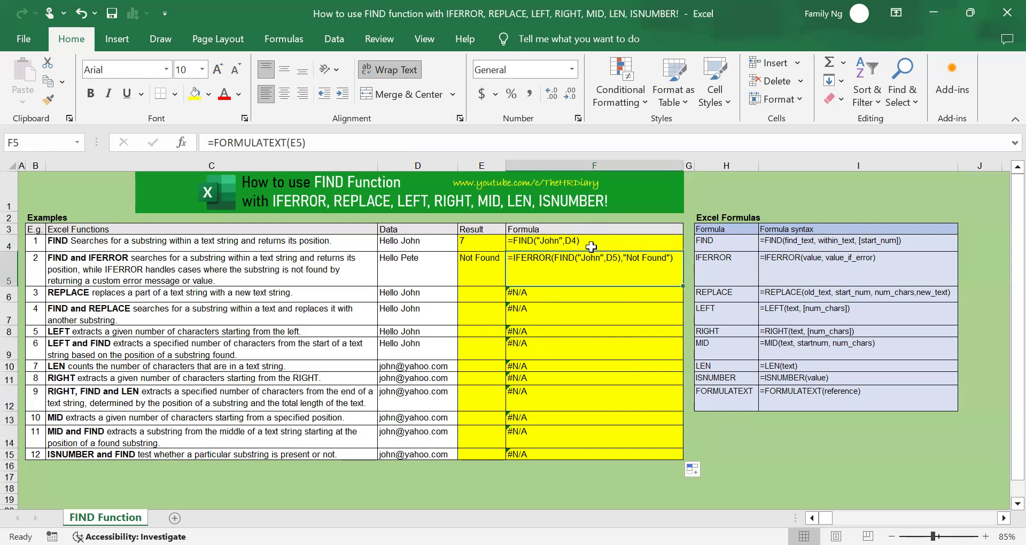
click(591, 246)
click(547, 263)
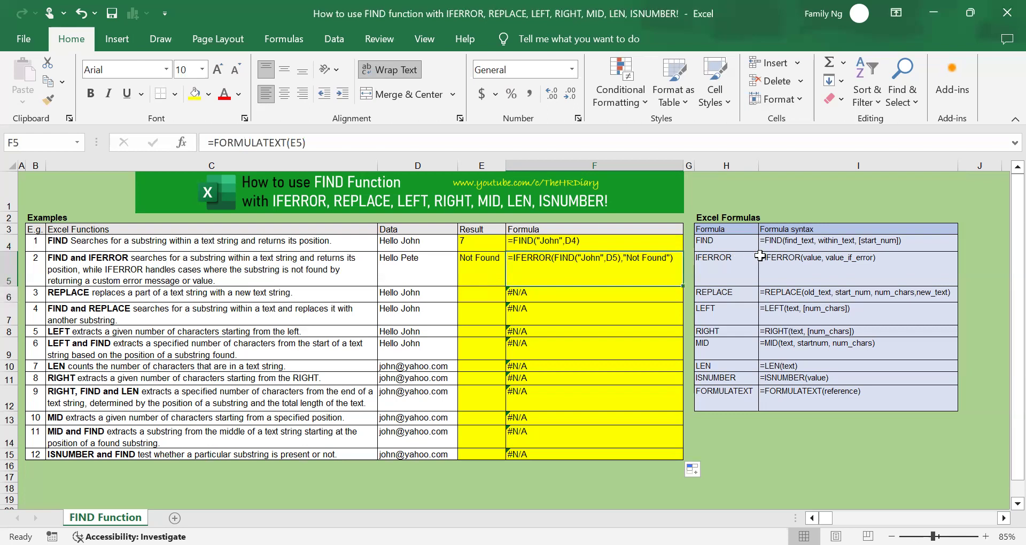
- Change the first letter of the search name in E4's FIND formula to lowercase "j", using the FIND syntax and D4 as reference
drag(747, 247, 812, 247)
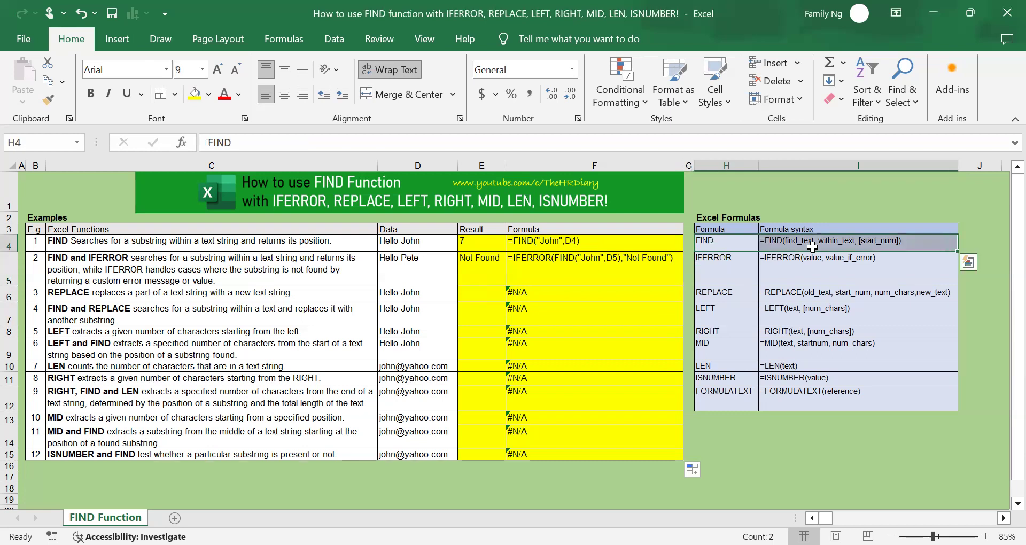
click(812, 246)
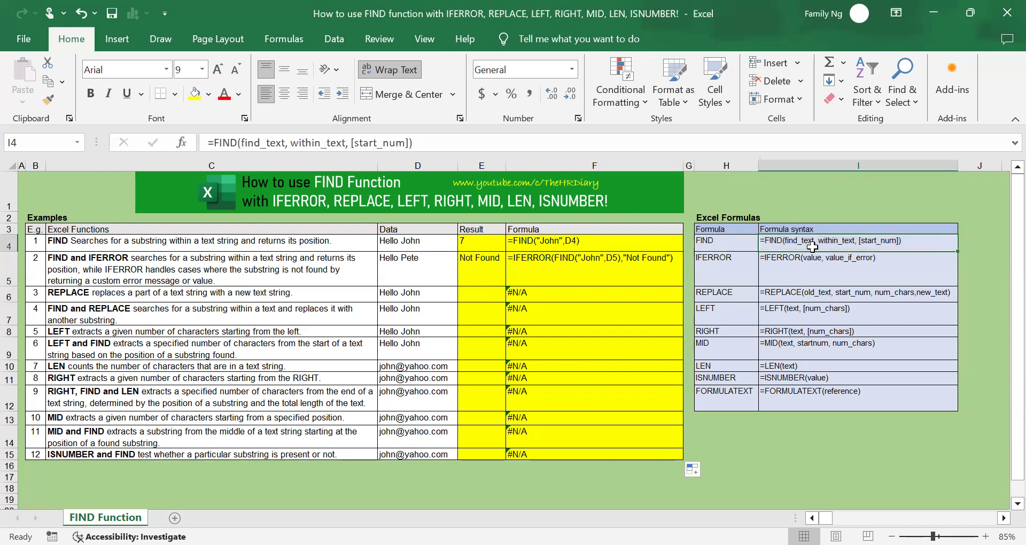
click(487, 239)
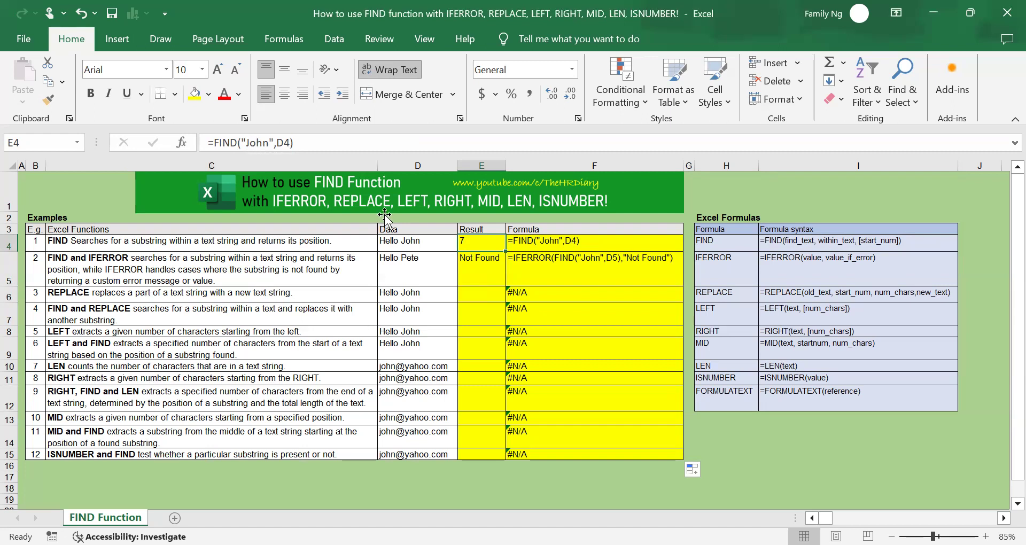
click(425, 244)
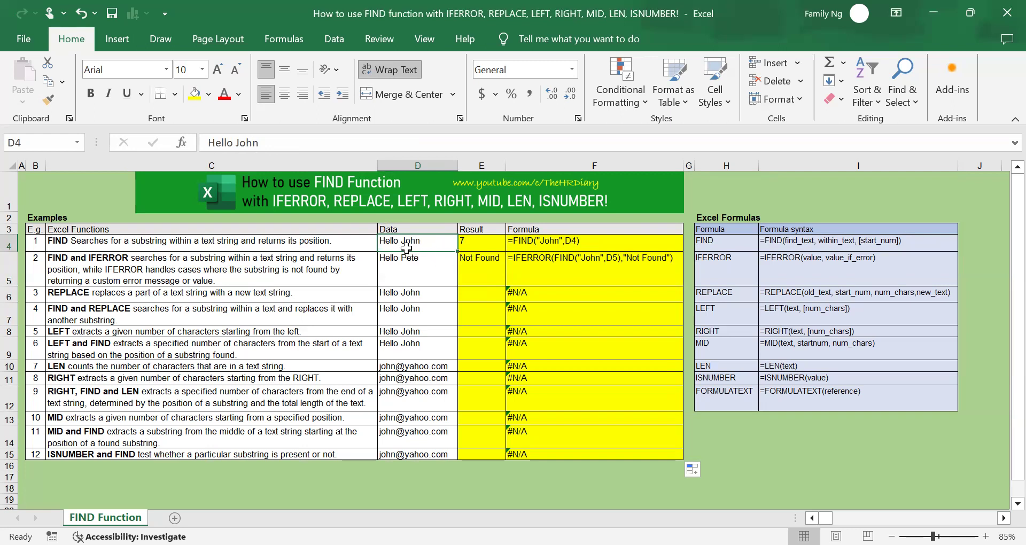
click(479, 245)
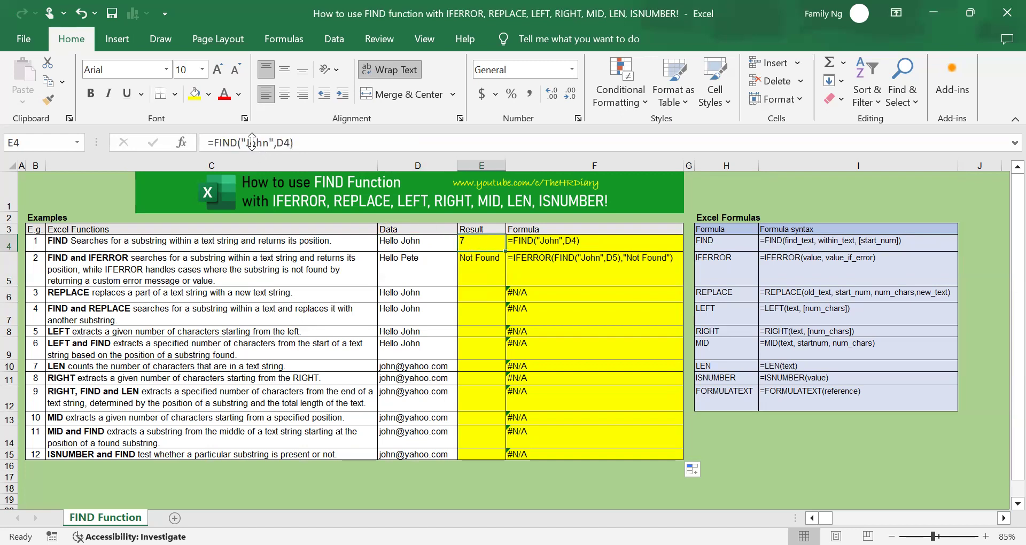
click(245, 142)
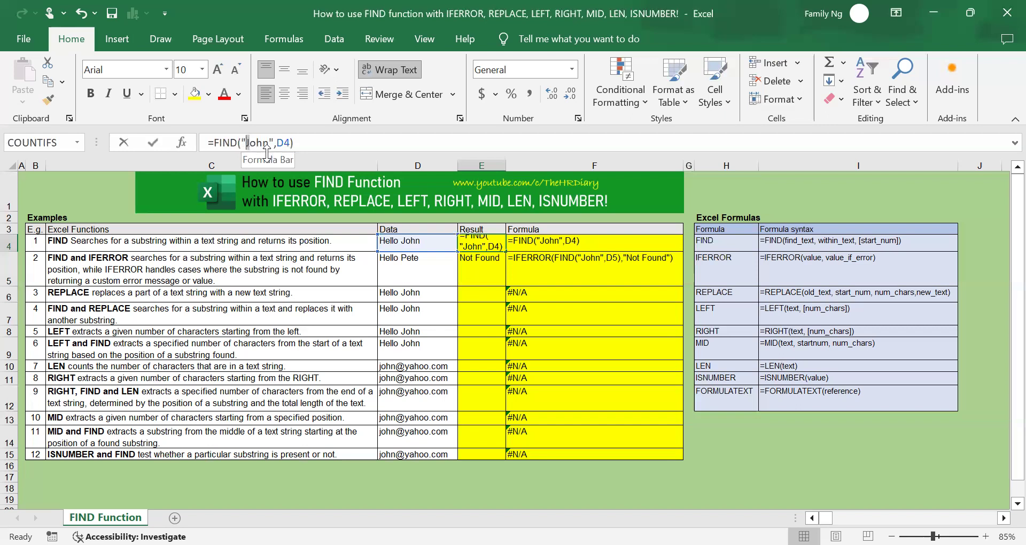
text(j)
key(Return)
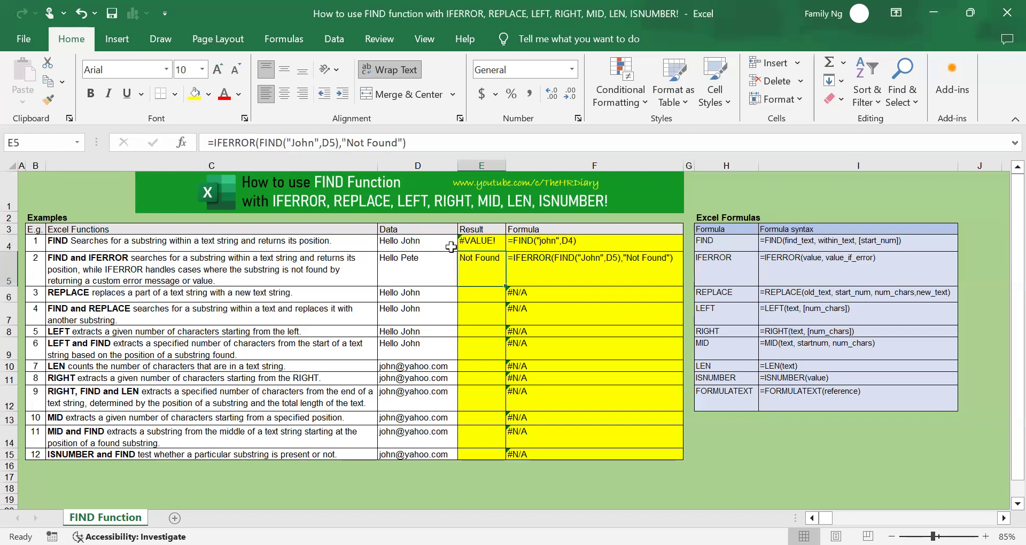
- Compare the lowercase search text in E4's FIND formula with the capitalised name in D4
click(483, 246)
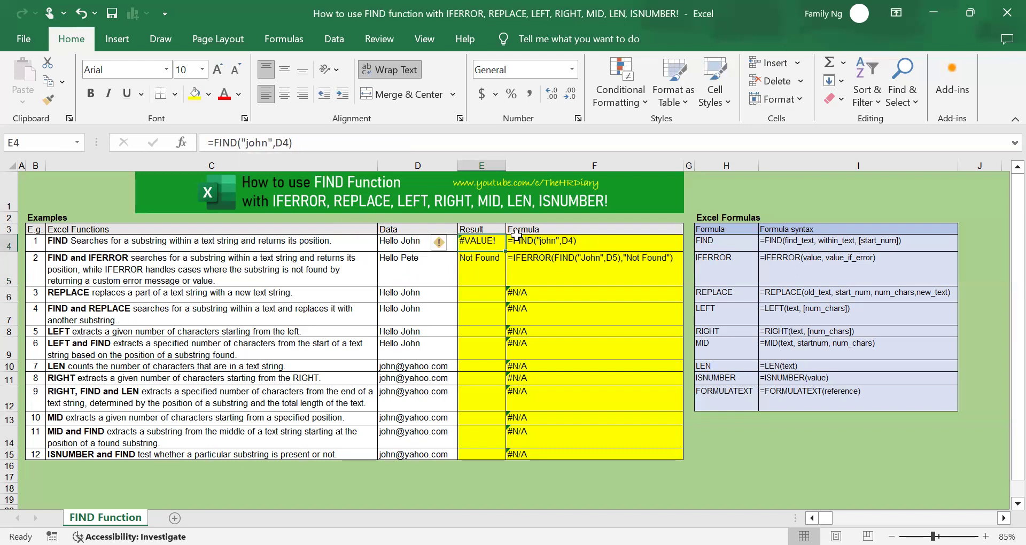
click(407, 243)
click(486, 244)
click(403, 253)
click(406, 245)
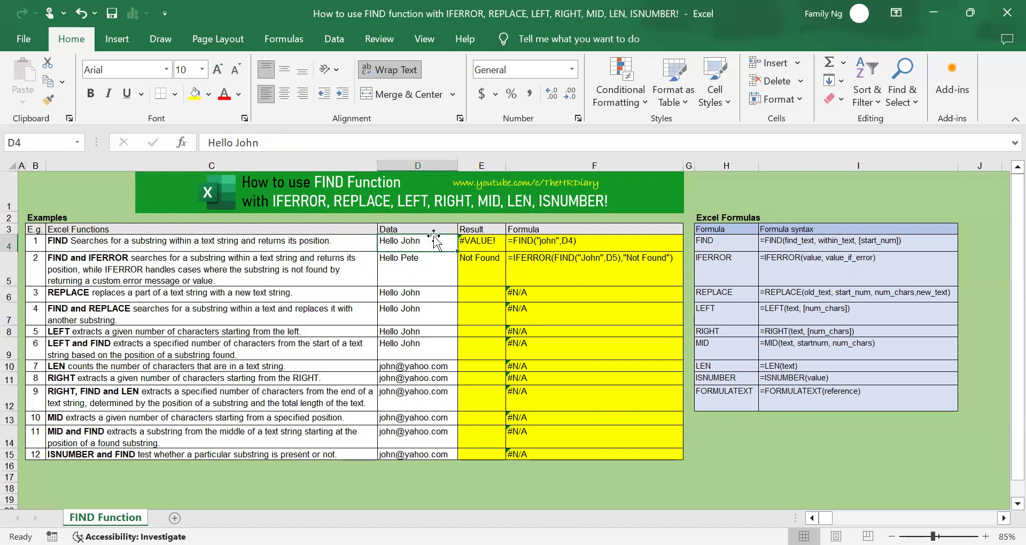
click(489, 238)
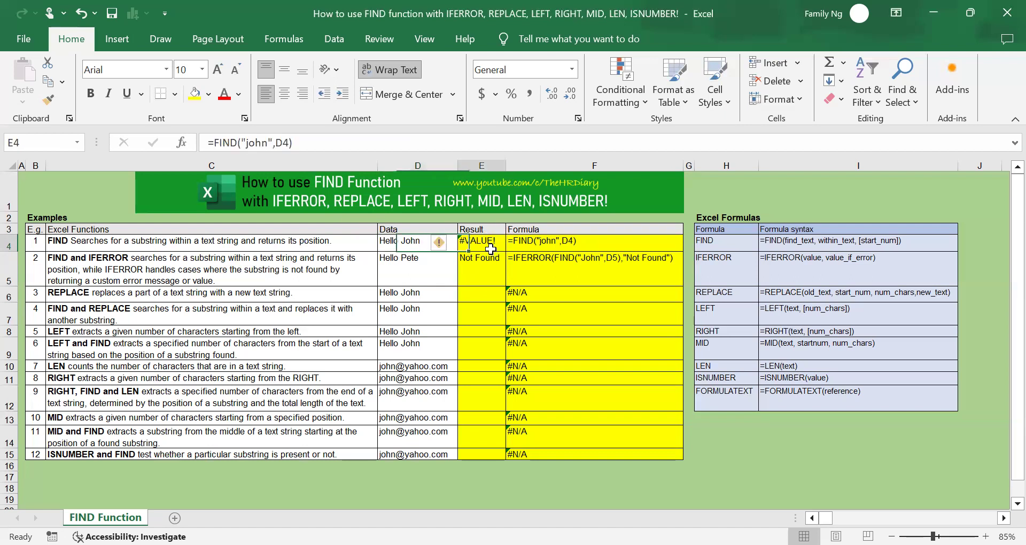
- Change the first letter of the search name in E4's FIND formula back to capital "J"
click(246, 143)
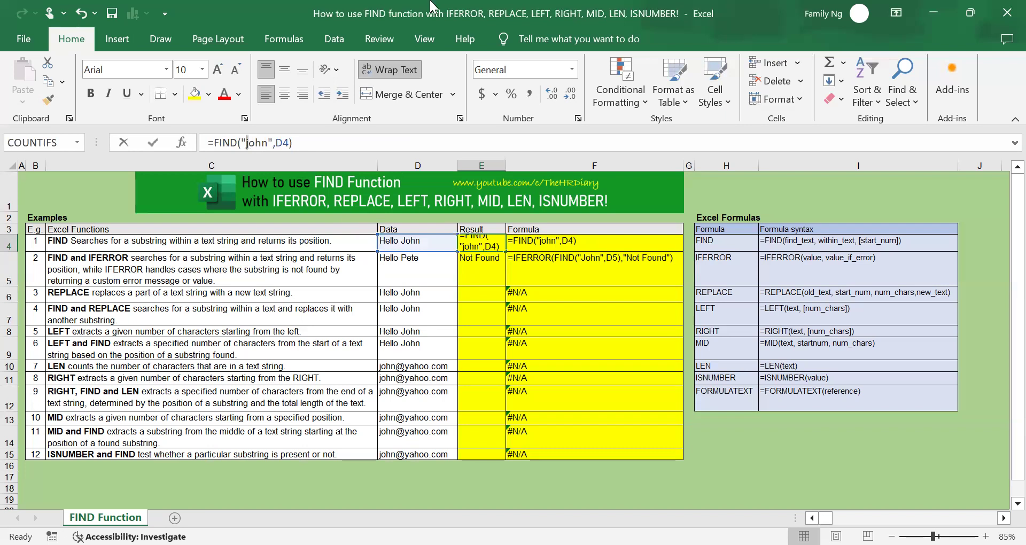
key(Delete)
text(J)
key(Return)
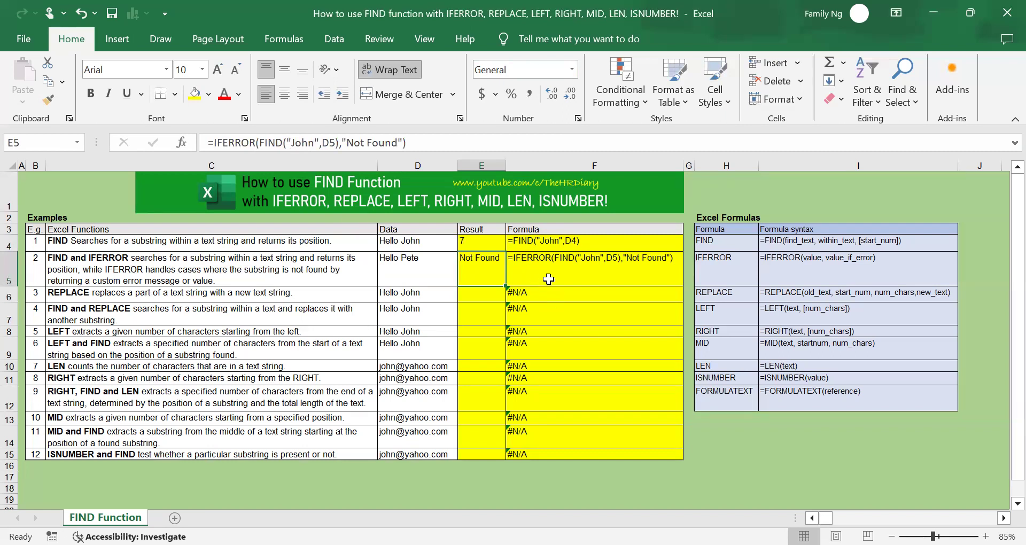
- Replace the letter "o" in the search name of E4's FIND formula with the * wildcard
click(492, 247)
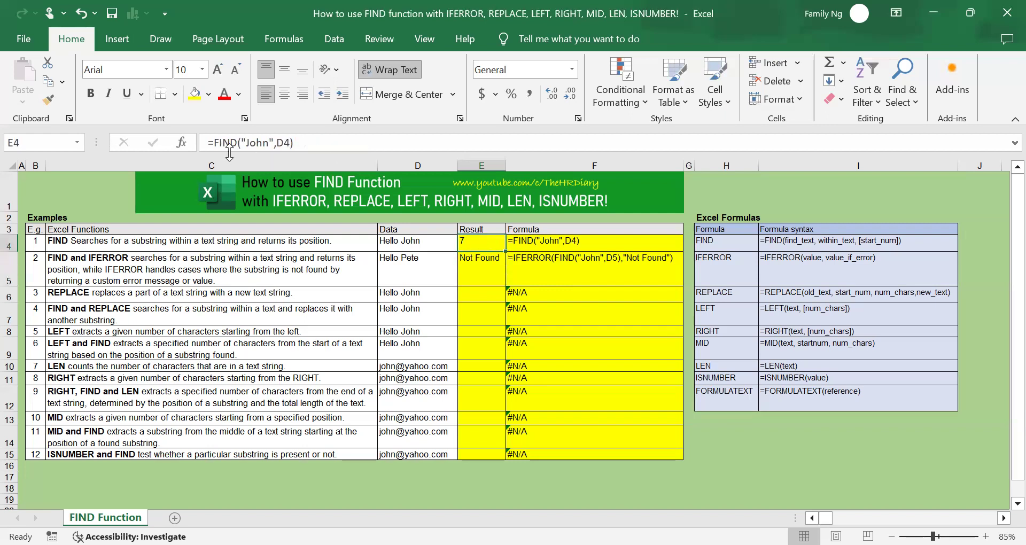
click(250, 142)
drag(250, 142, 254, 141)
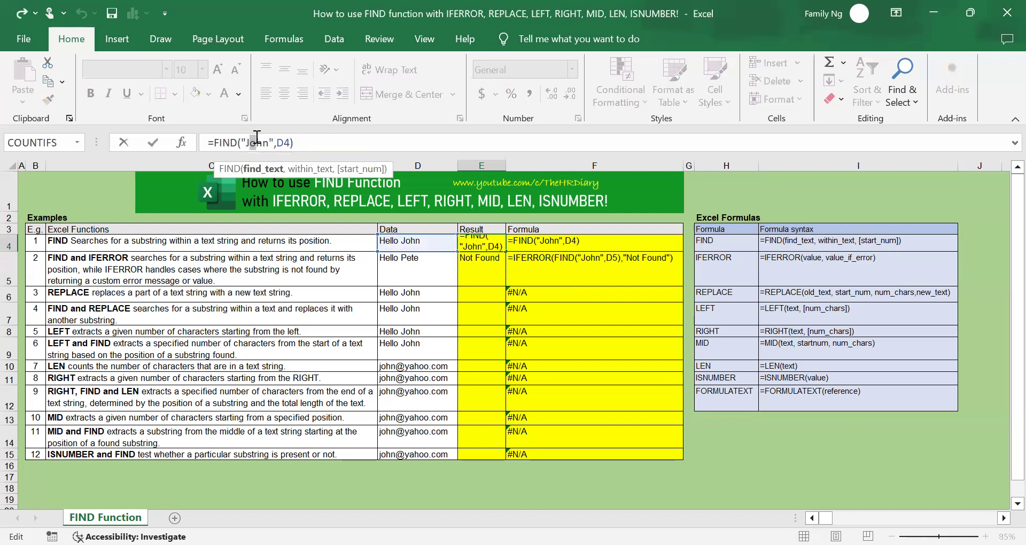
text(*)
key(Return)
key(Up)
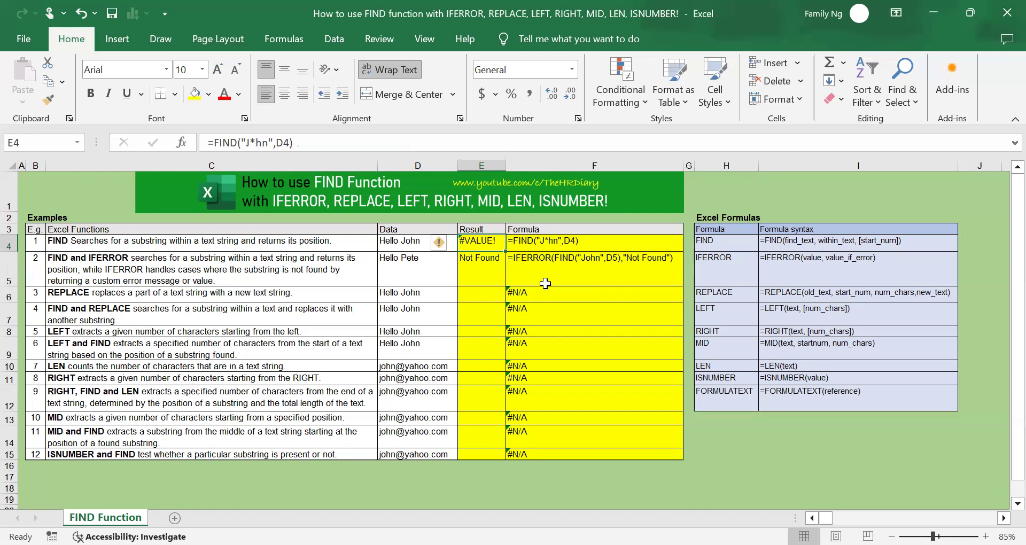
- Replace FIND with SEARCH in E4's formula, keeping the * wildcard search text
click(498, 276)
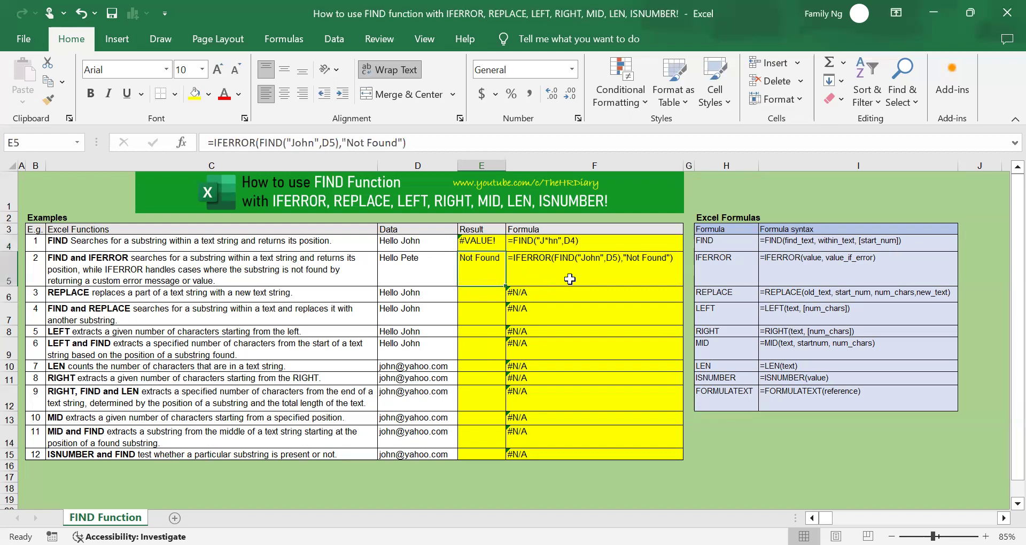
click(576, 261)
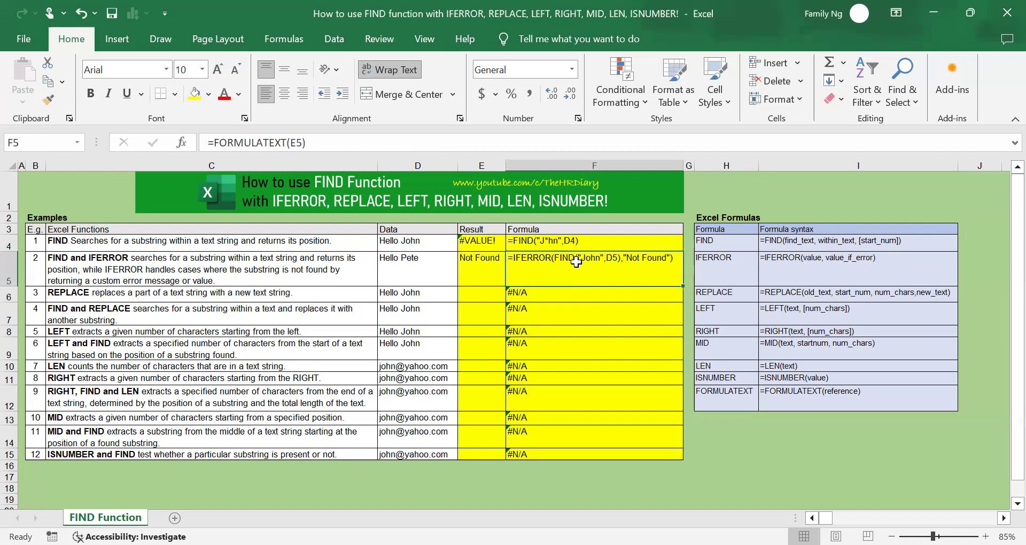
click(489, 245)
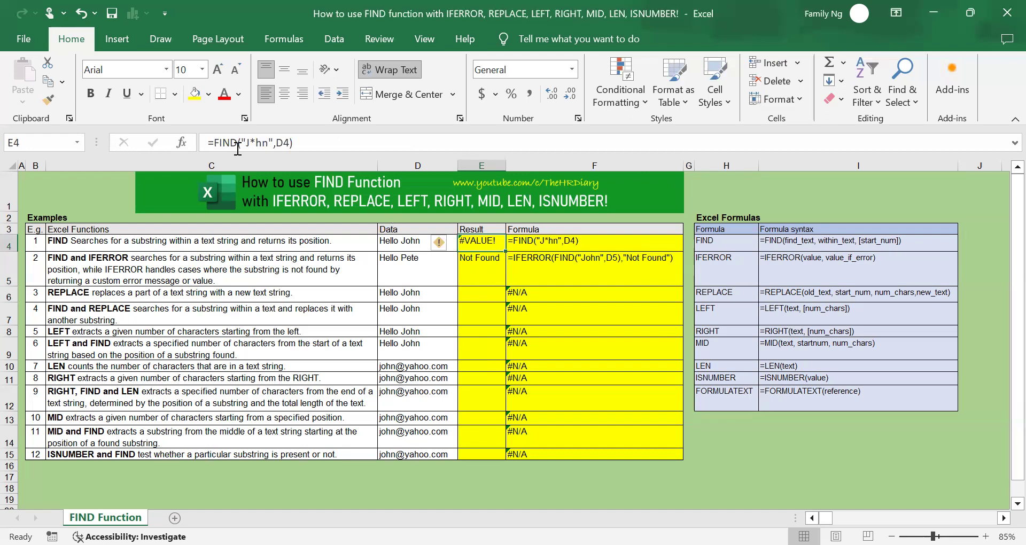
drag(238, 142, 216, 140)
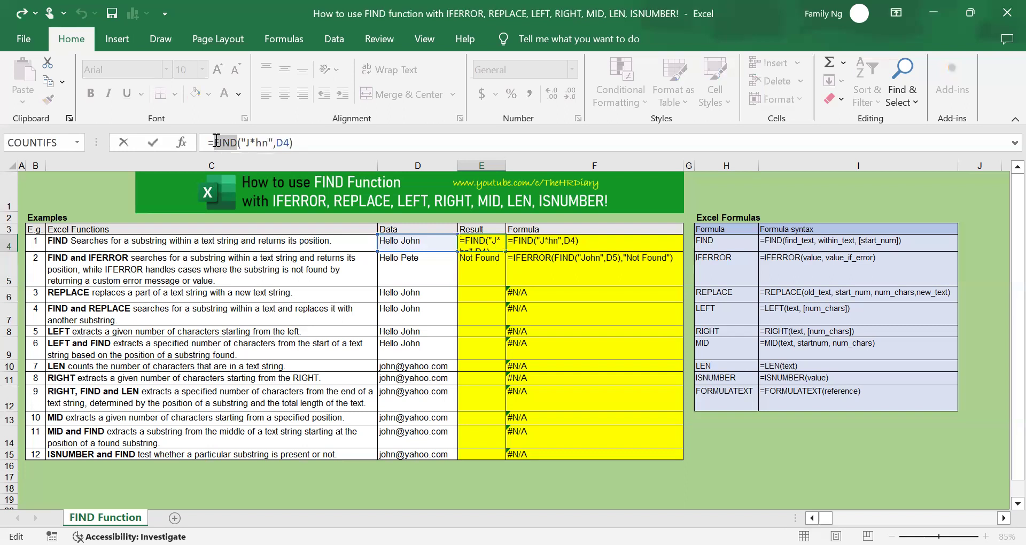
text(SEARCH)
key(Return)
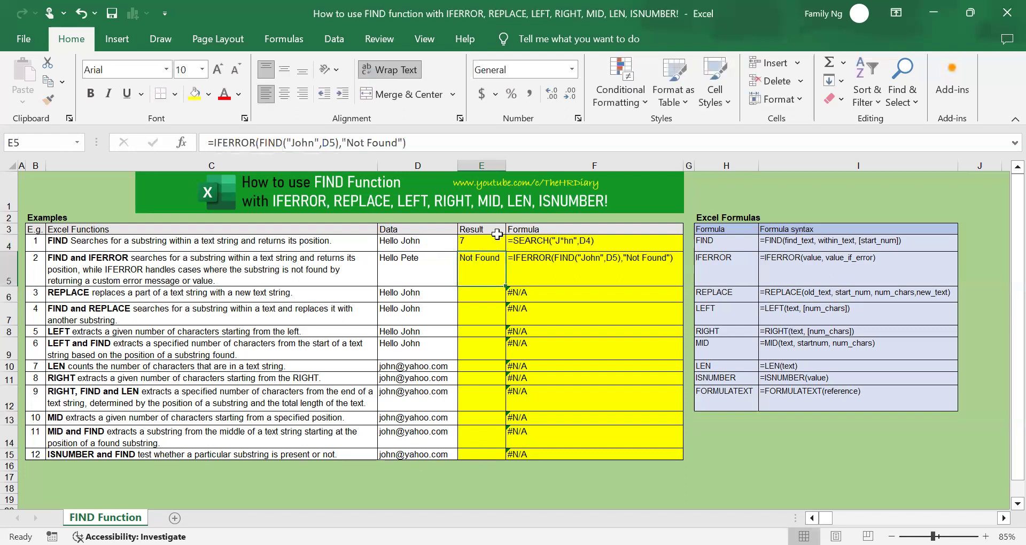
- Switch E4's formula back to FIND and replace the * wildcard in its search text with ?
click(495, 243)
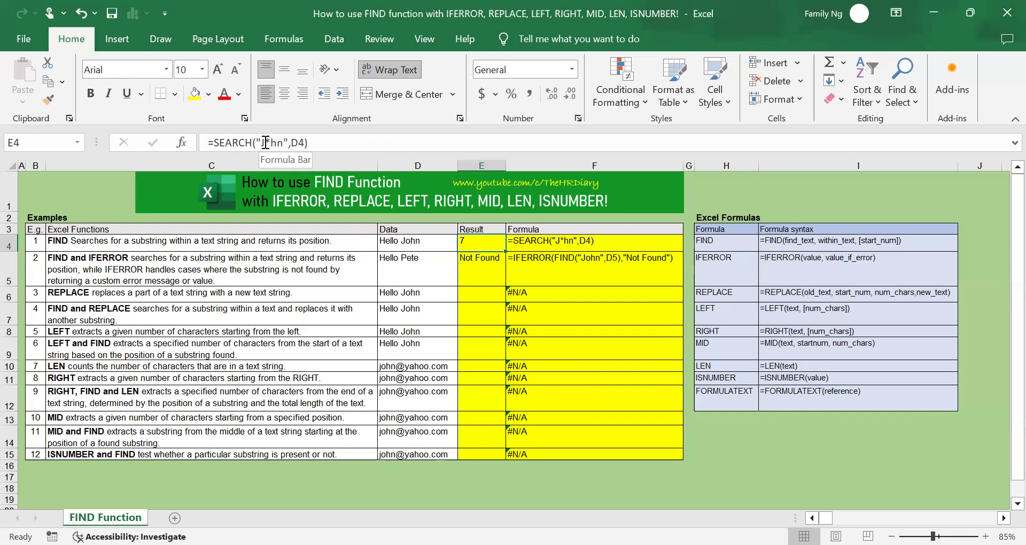
drag(253, 143, 214, 141)
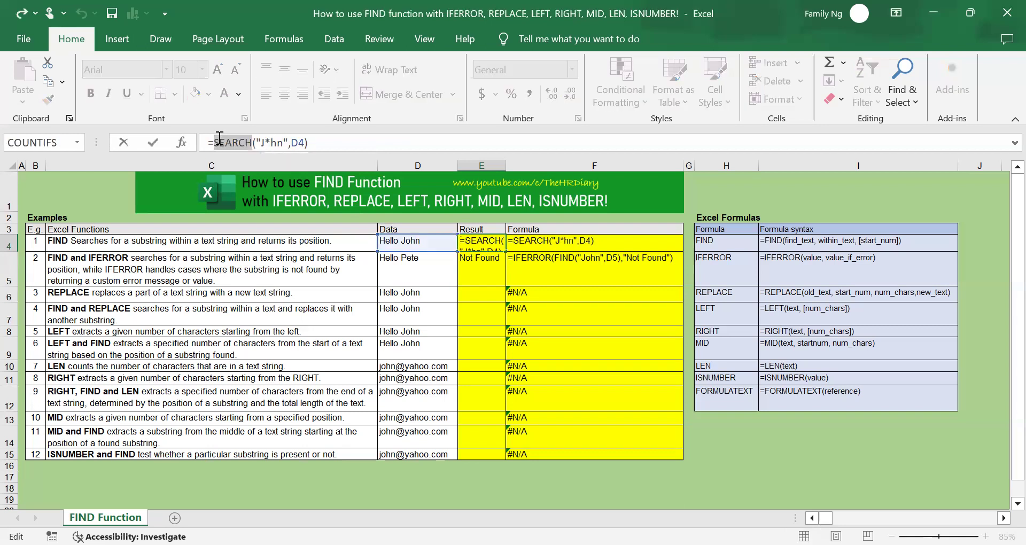
text(FIND)
key(Return)
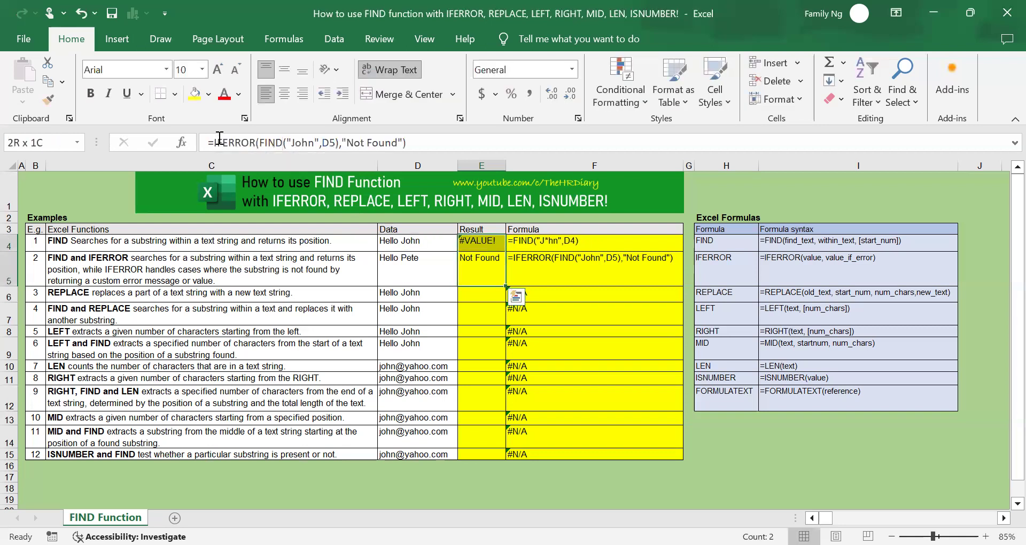
key(Up)
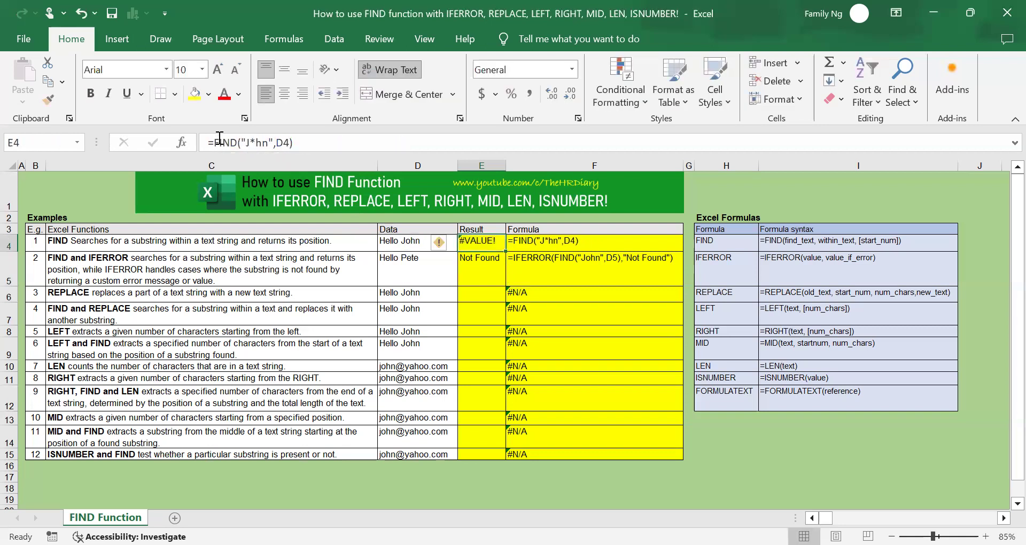
click(252, 141)
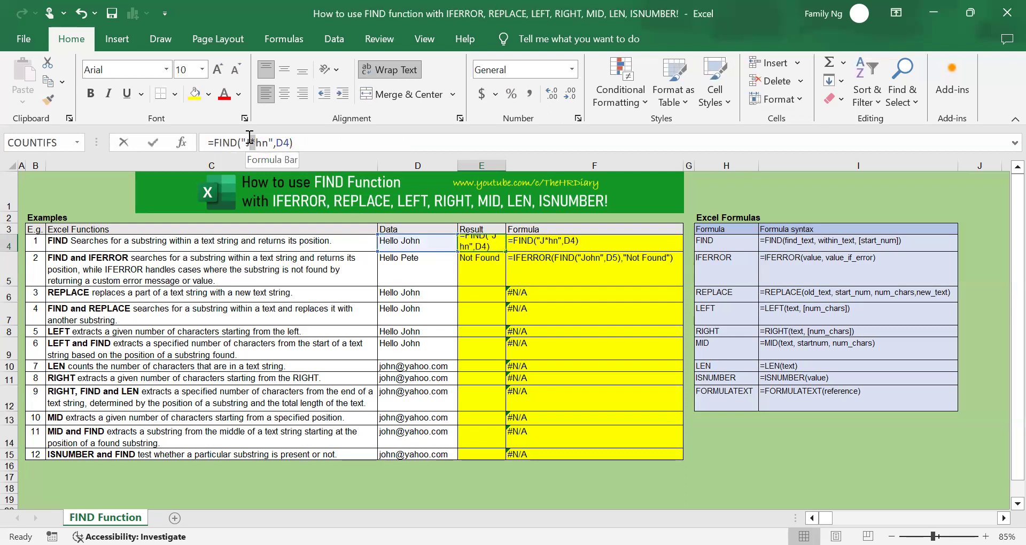
text(?)
key(Return)
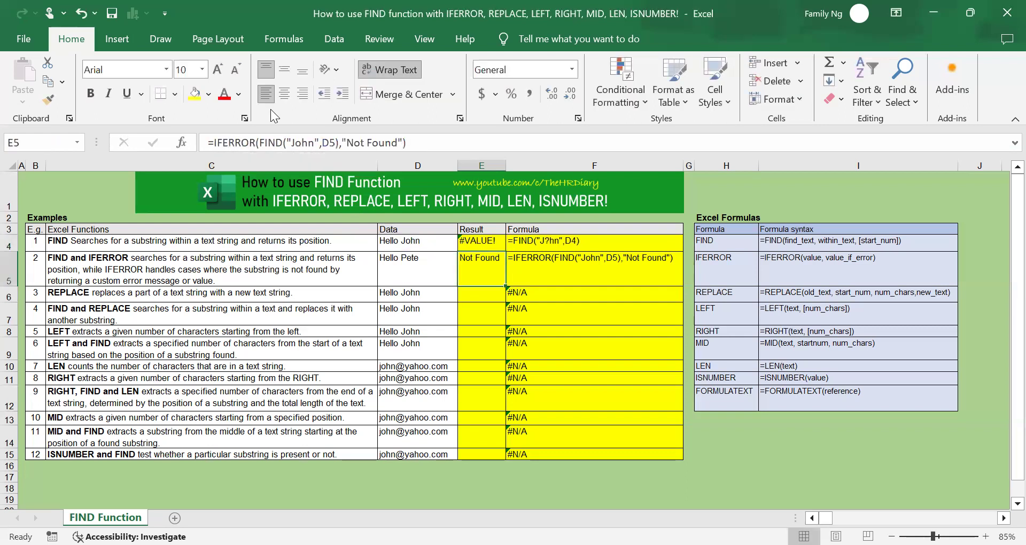
- Replace FIND with SEARCH in E4's formula, keeping the ? wildcard search text
key(Up)
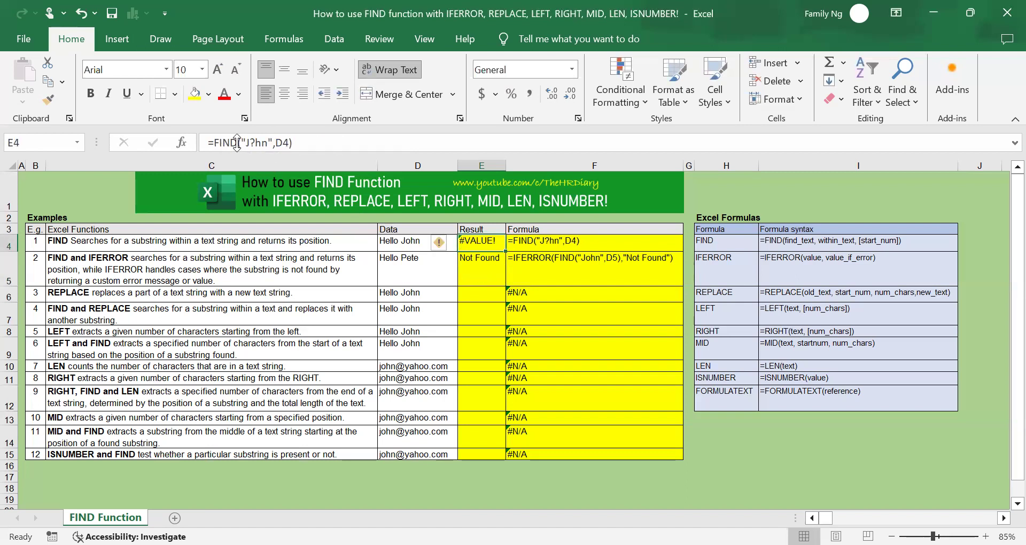
drag(237, 142, 214, 142)
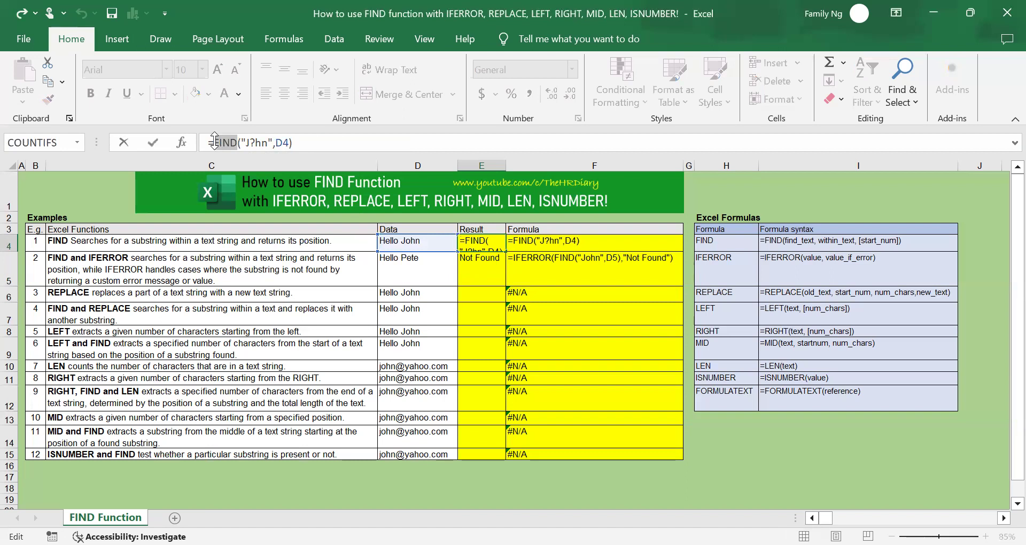
text(SEARCH)
key(ctrl+Return)
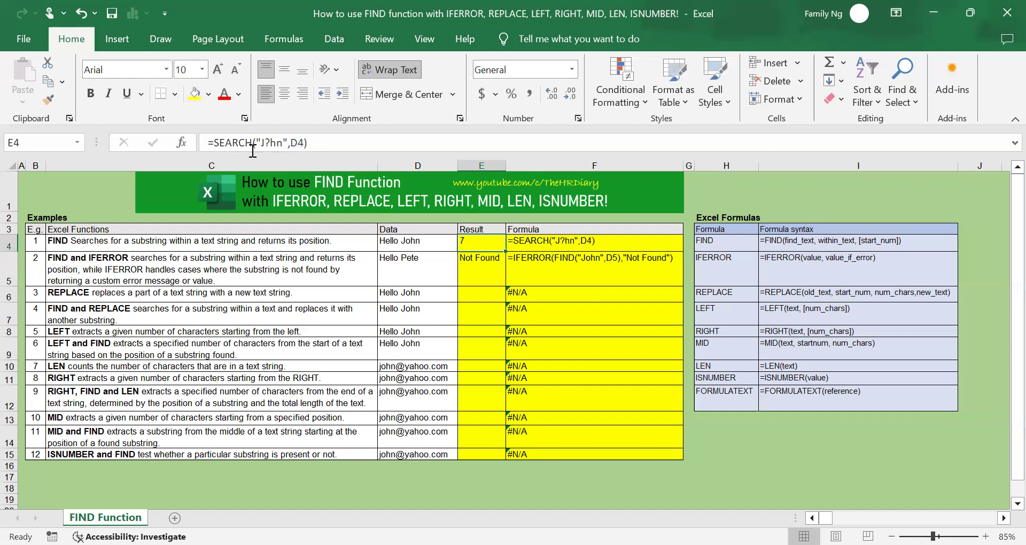
- Restore E4's formula to the FIND function, with the letter "o" in place of the ? wildcard
click(271, 143)
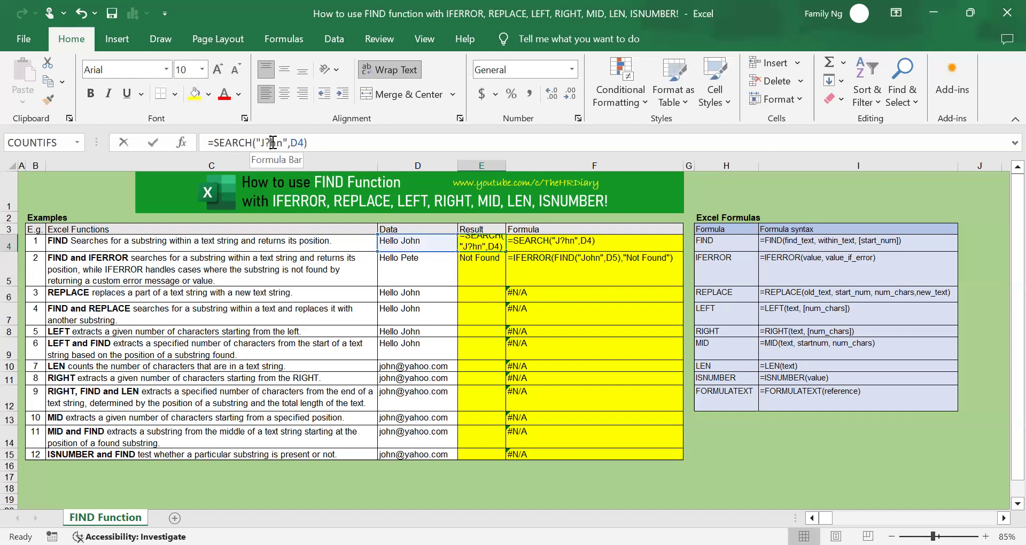
drag(265, 143, 270, 142)
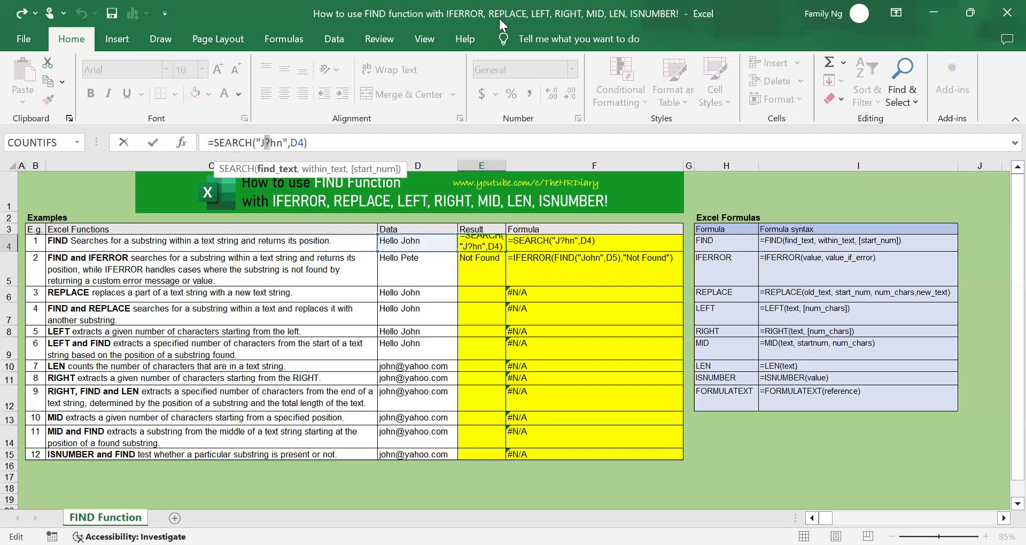
text(o)
drag(252, 142, 217, 137)
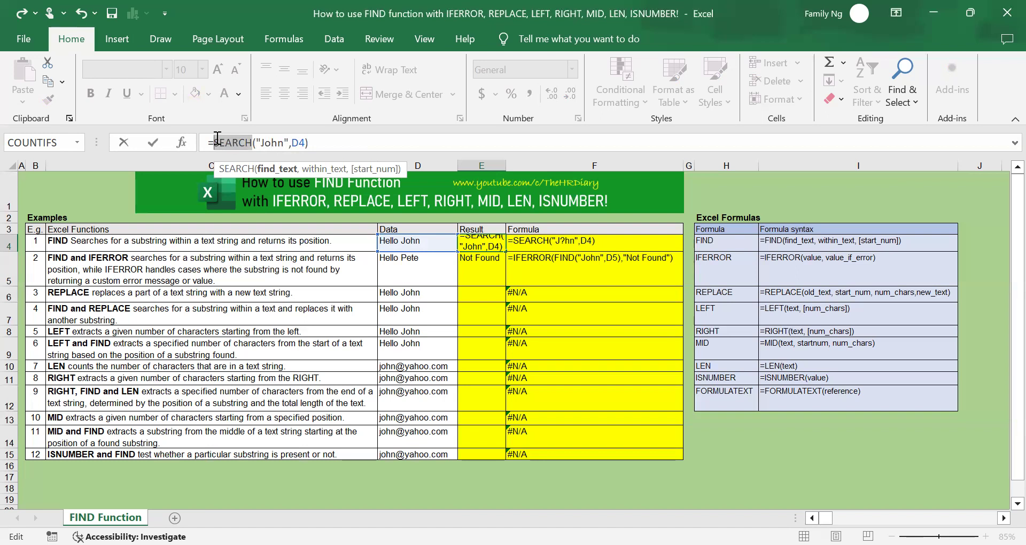
text(find)
key(ctrl+Return)
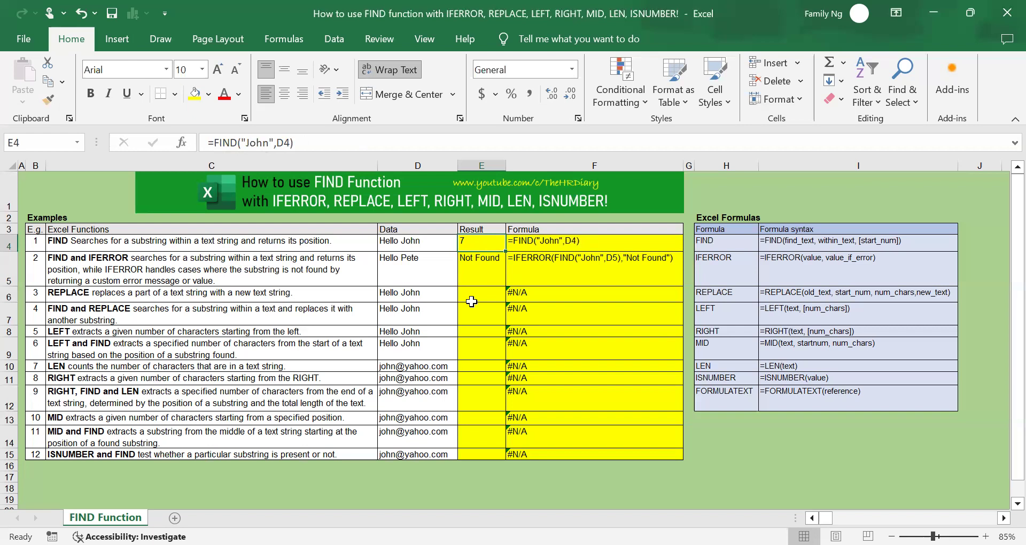
- Begin a REPLACE formula in E6 with D6 as the old text, using the description in C6 and the syntax in I6 as reference
click(293, 296)
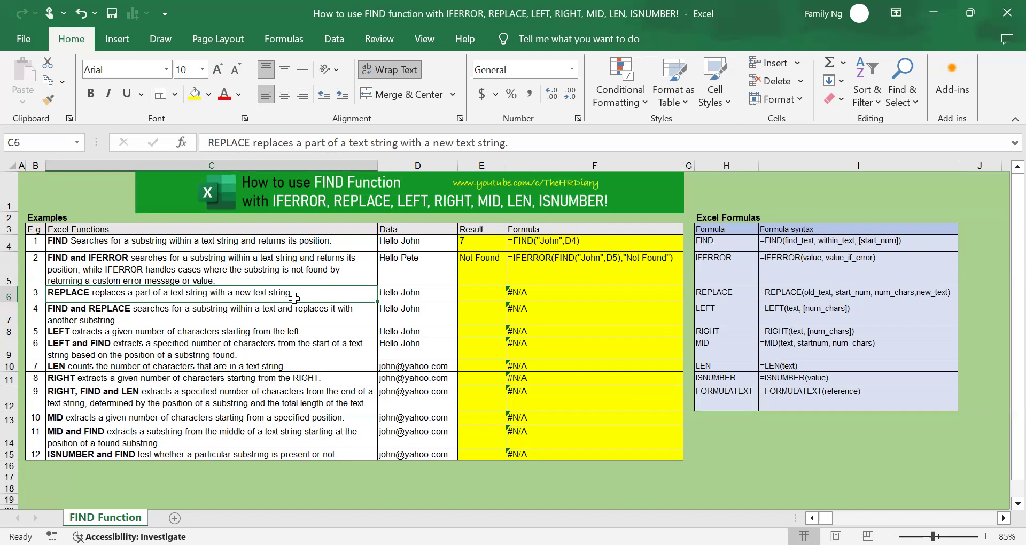
drag(732, 298, 806, 297)
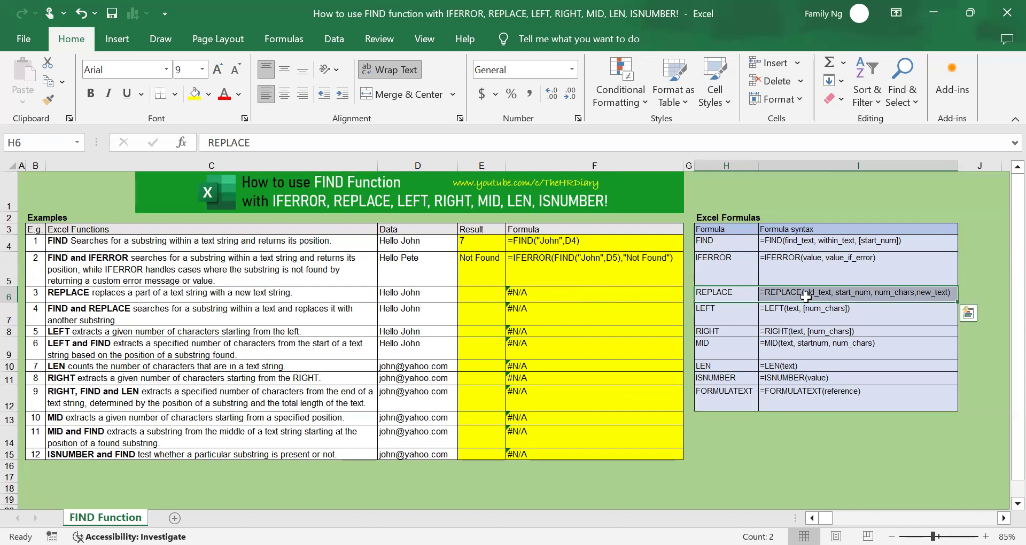
click(796, 293)
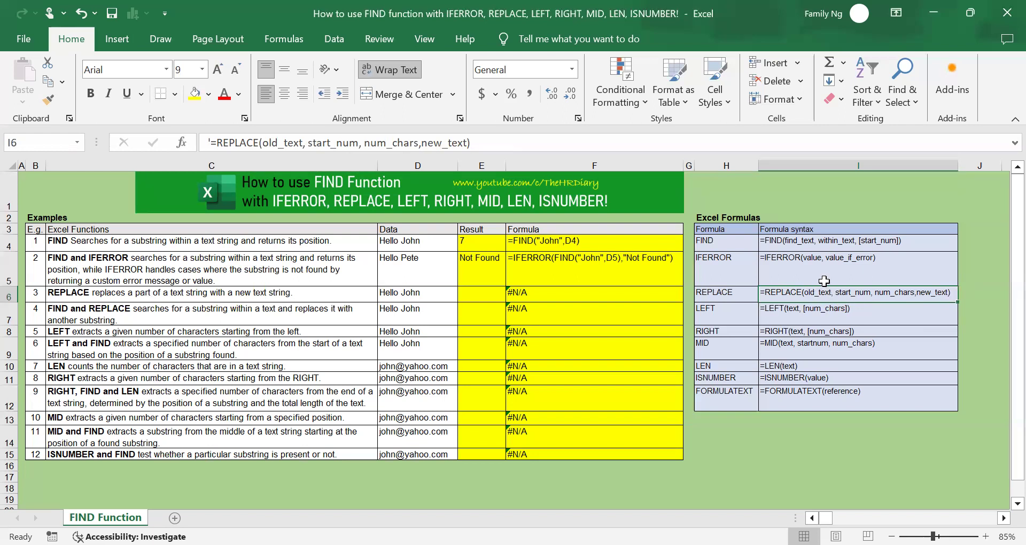
click(402, 294)
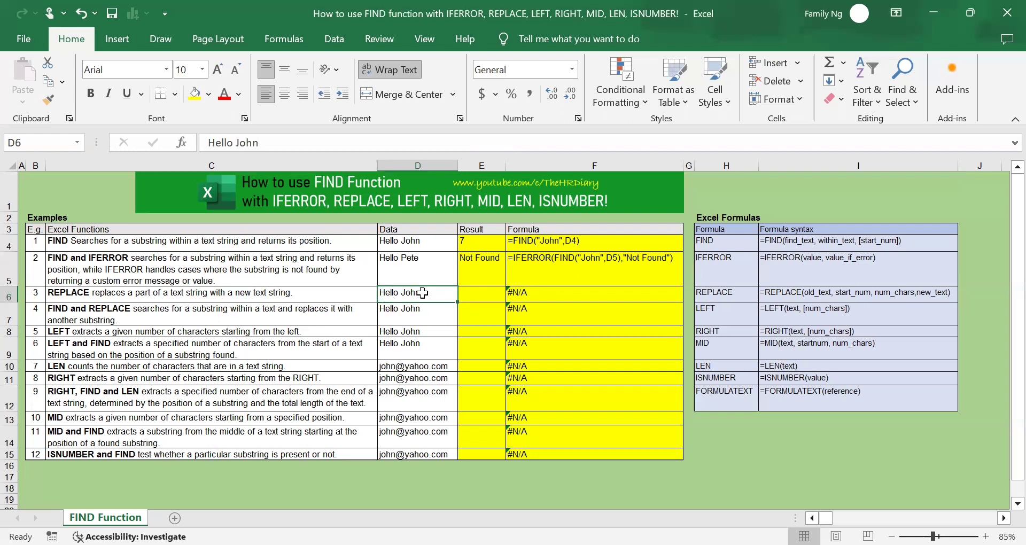
click(483, 294)
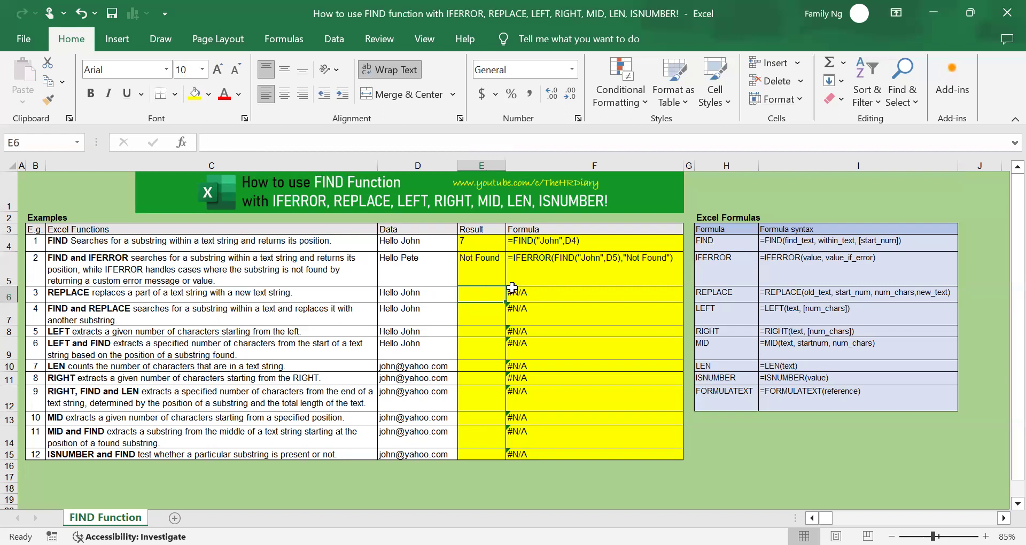
text(=)
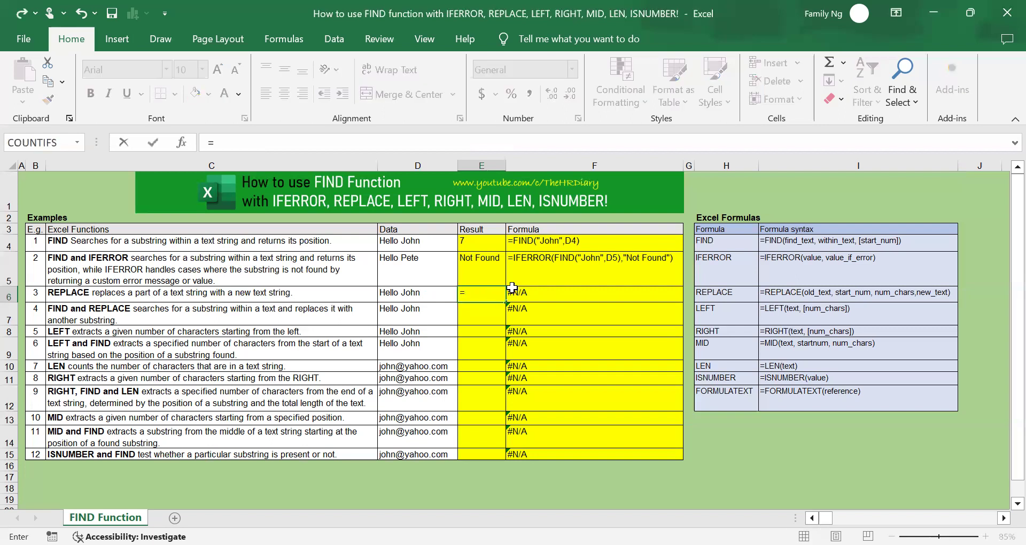
text(replace)
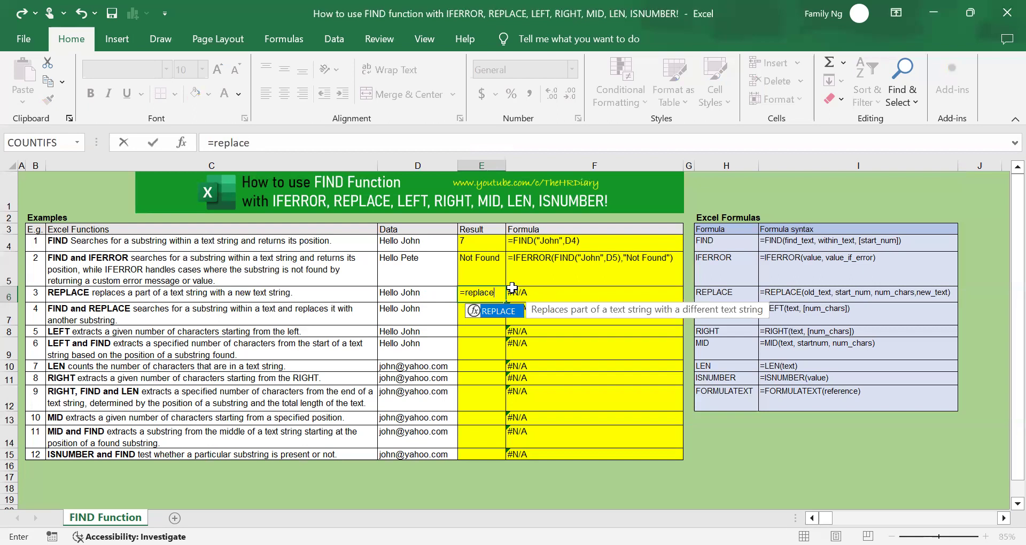
text(()
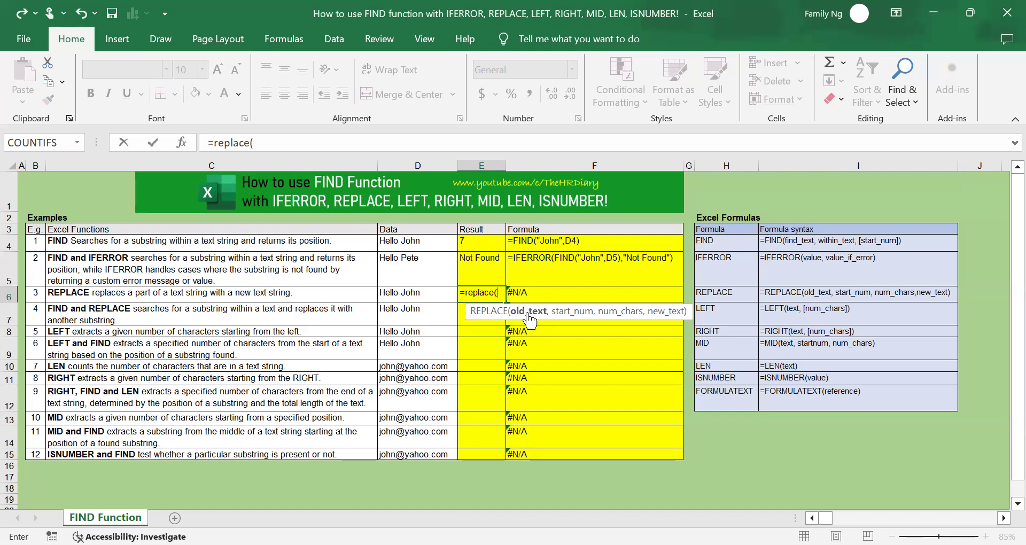
click(413, 297)
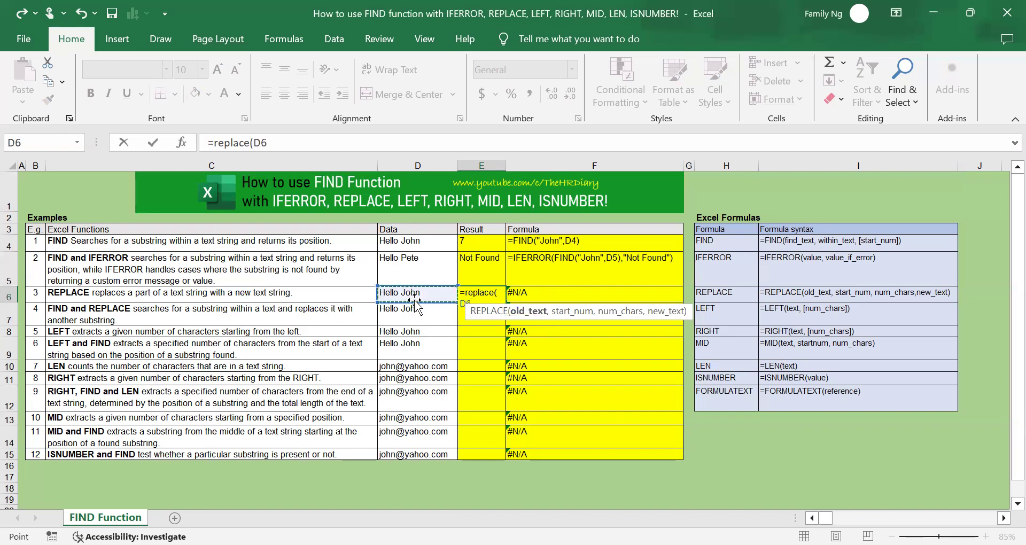
text(,)
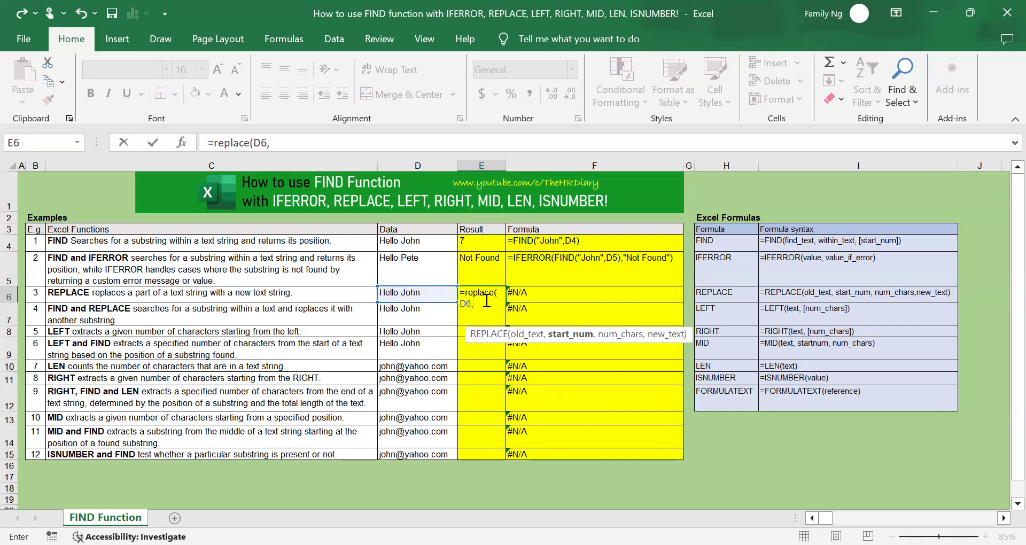
- Complete the REPLACE formula in E6 with start number 7, 4 characters and a different first name as the new text
text(7)
click(484, 304)
text(,)
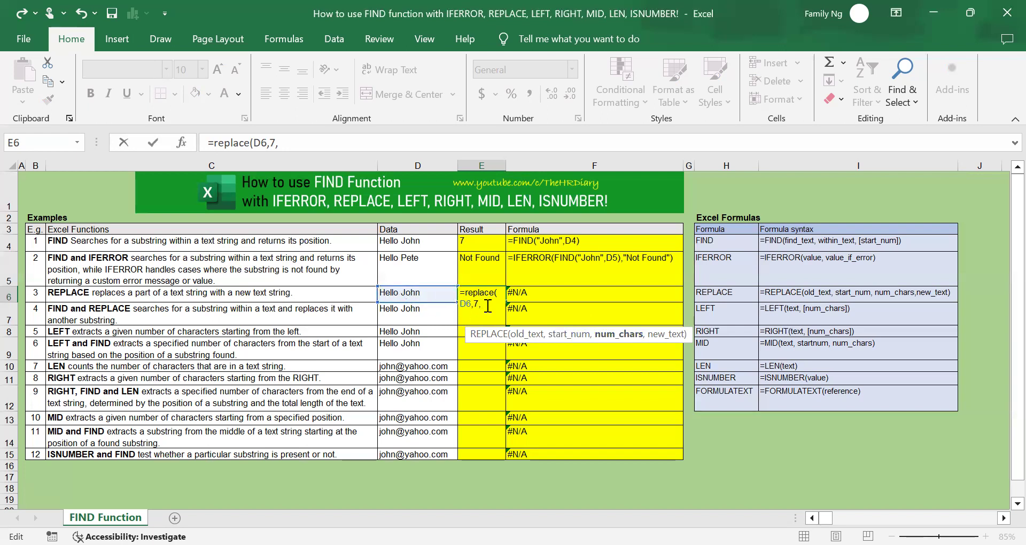
text(4)
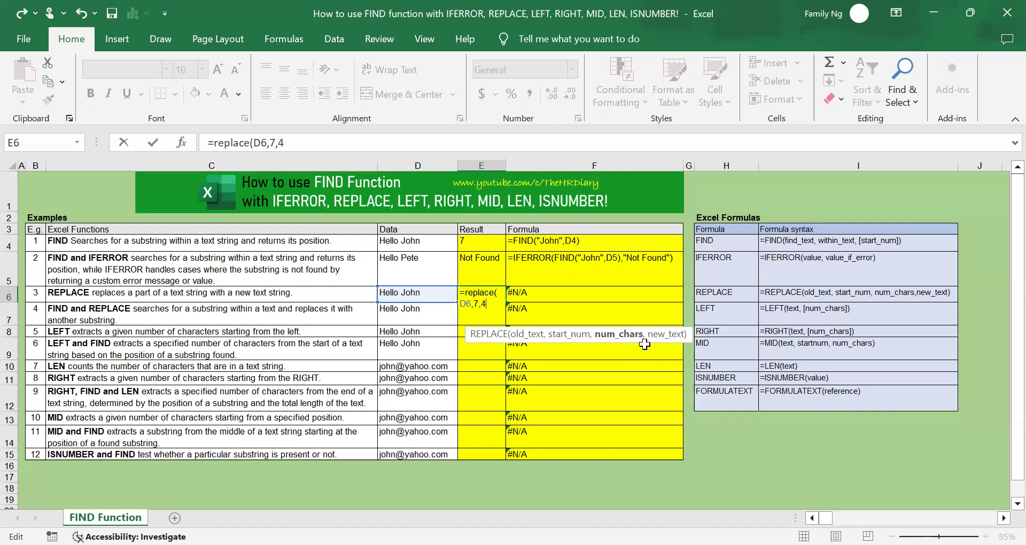
text(,)
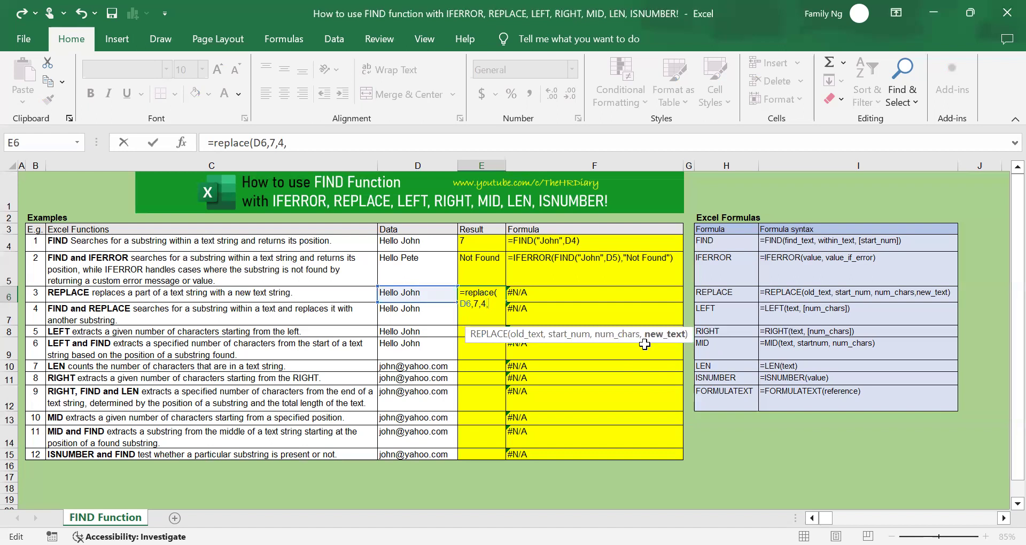
text("Janet")
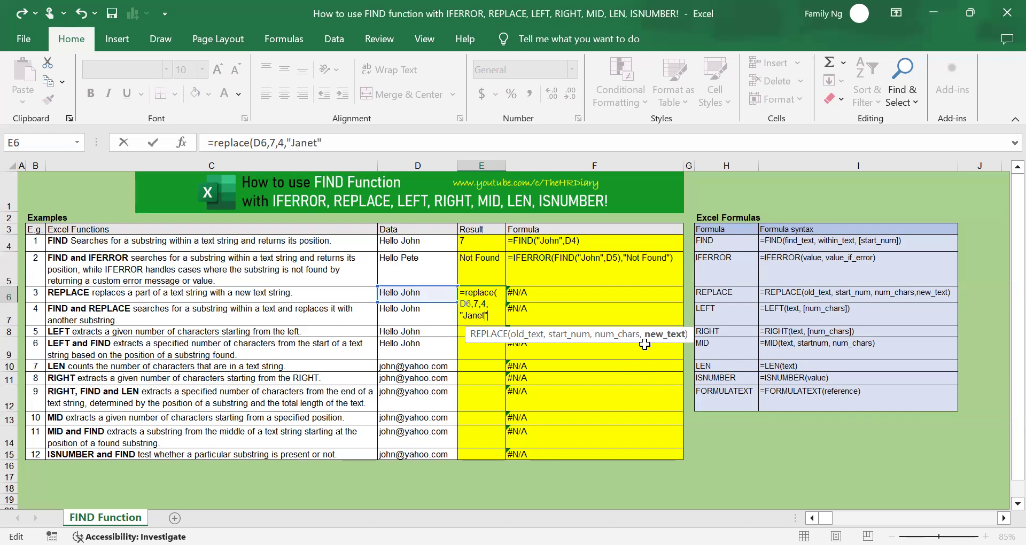
text())
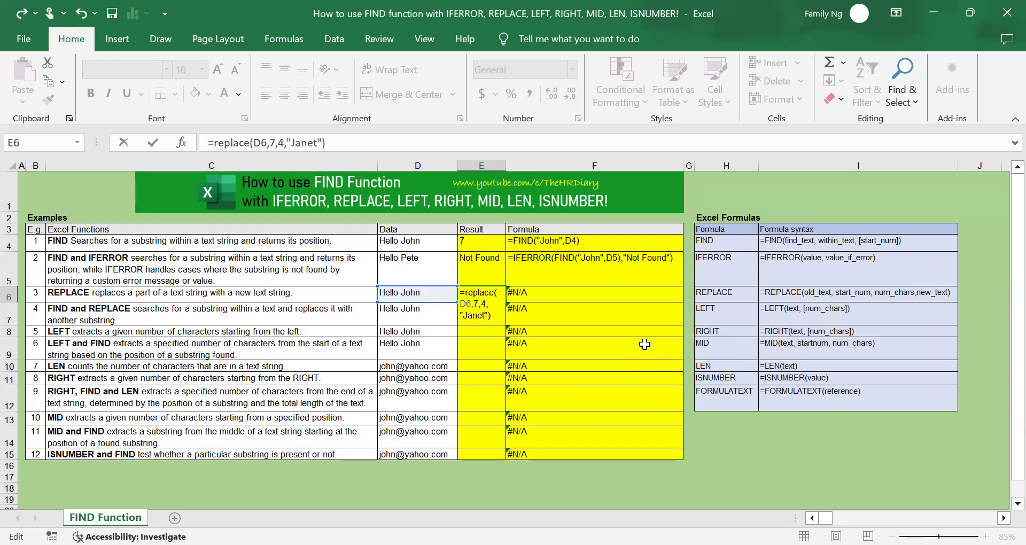
key(ctrl+Return)
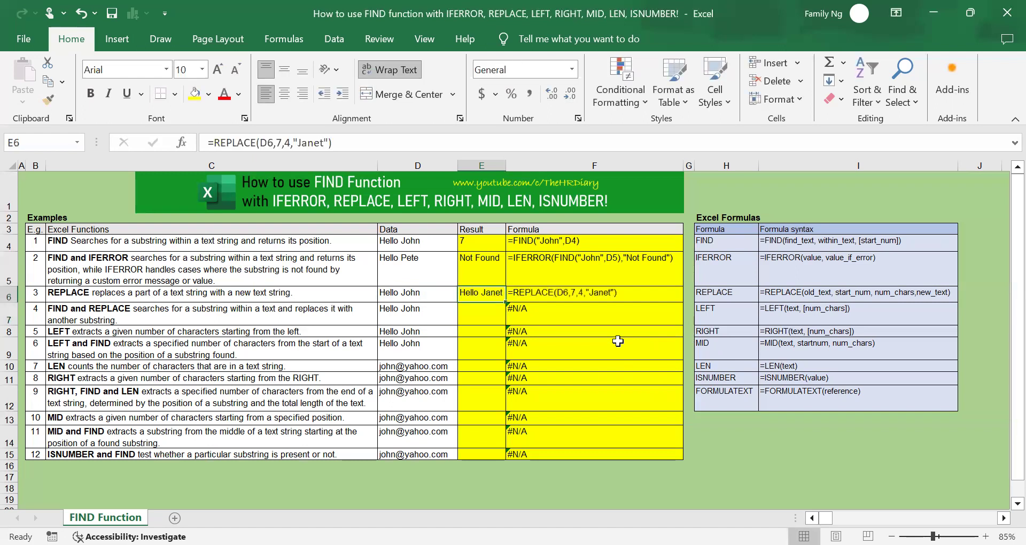
click(417, 297)
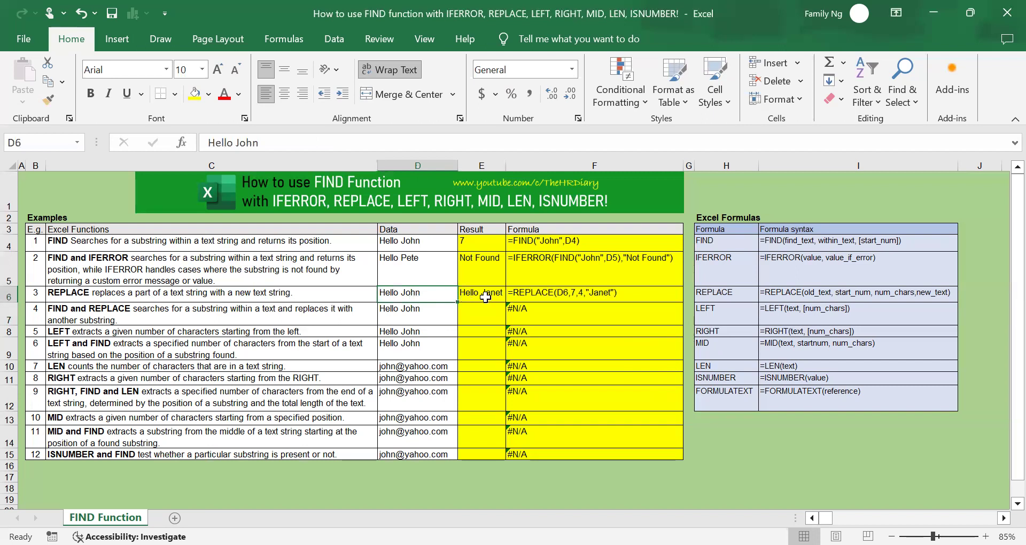
click(485, 297)
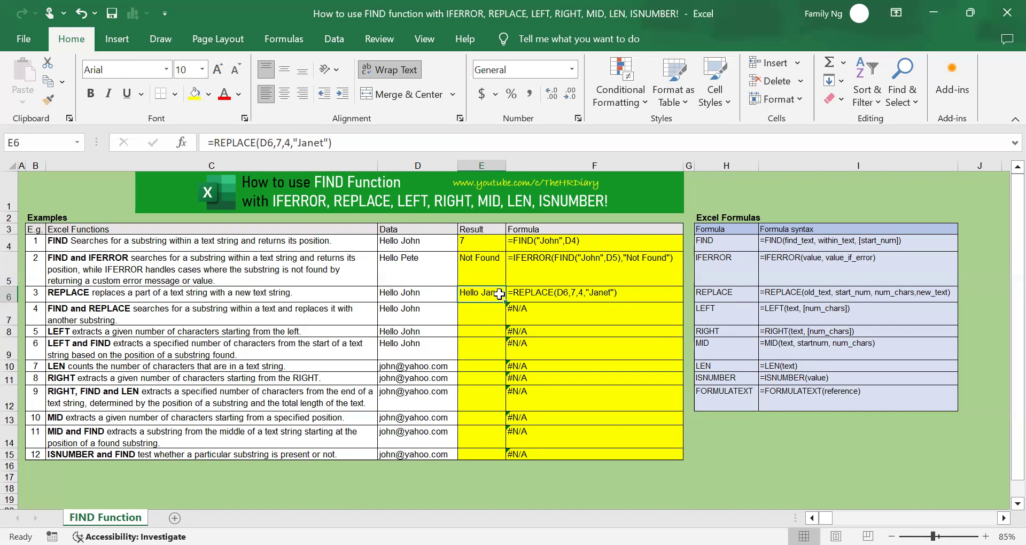
- Copy the REPLACE formula from E6 down to E7 for the FIND and REPLACE example
click(425, 318)
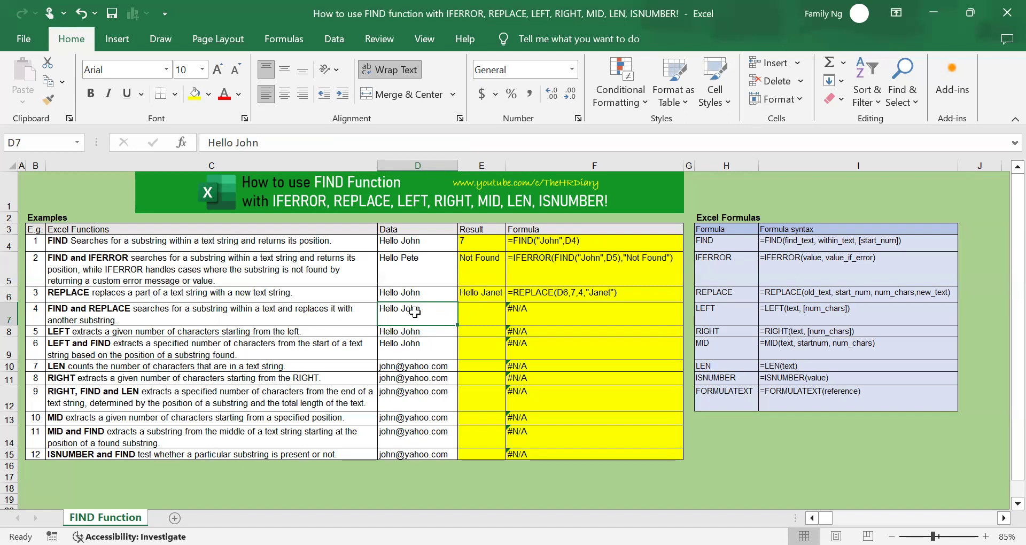
click(217, 320)
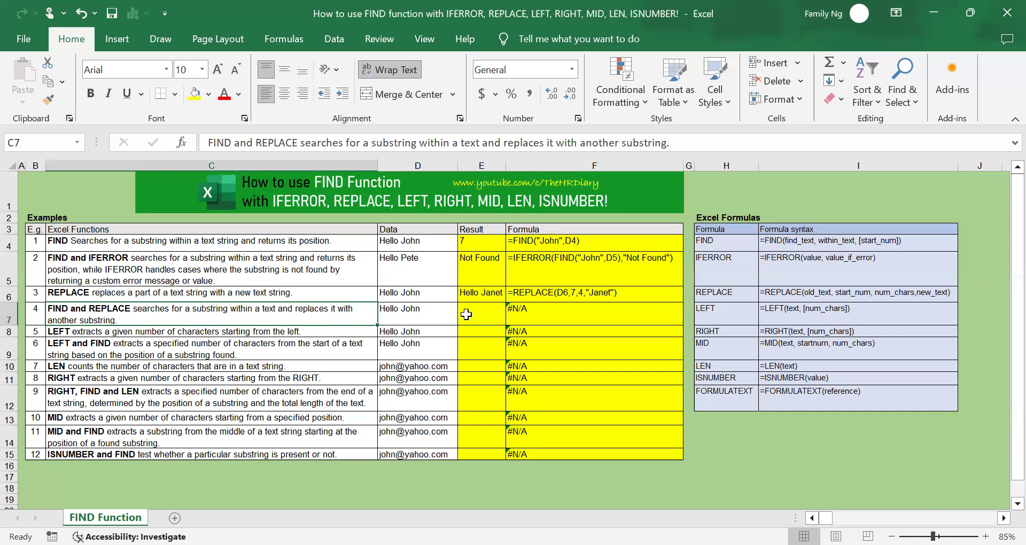
click(496, 298)
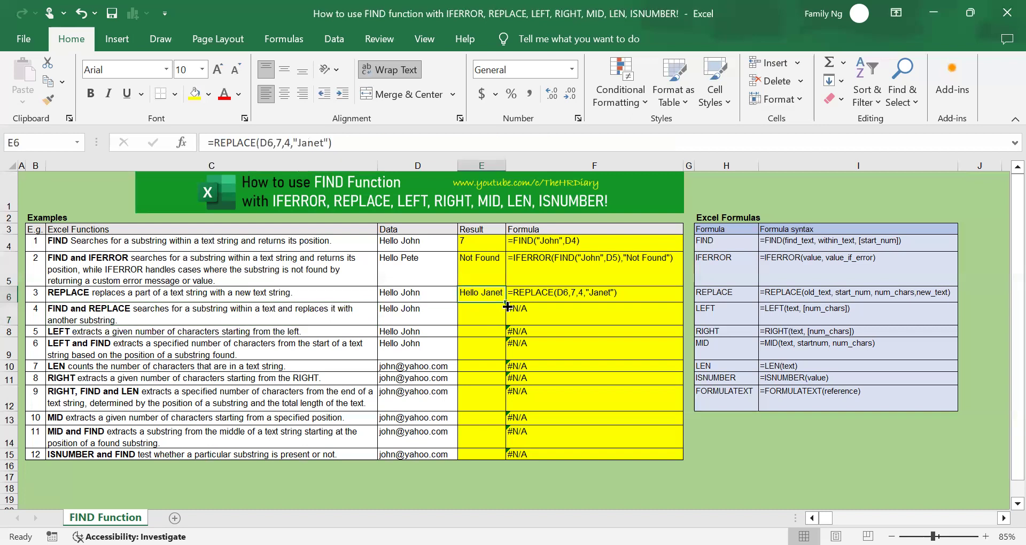
drag(508, 300, 506, 320)
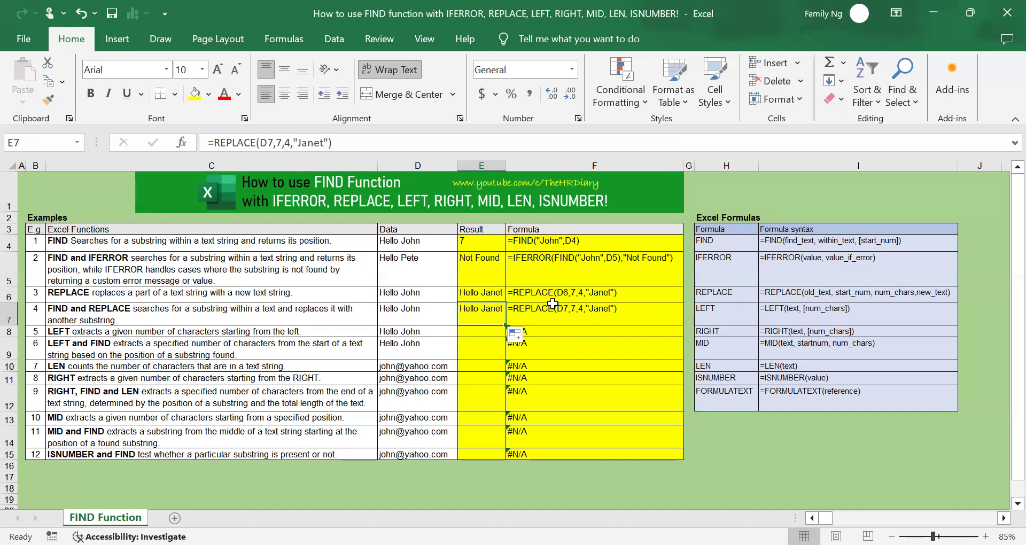
- Replace the start number 7 in E7's REPLACE formula with a nested FIND that locates the first name within D7
click(281, 143)
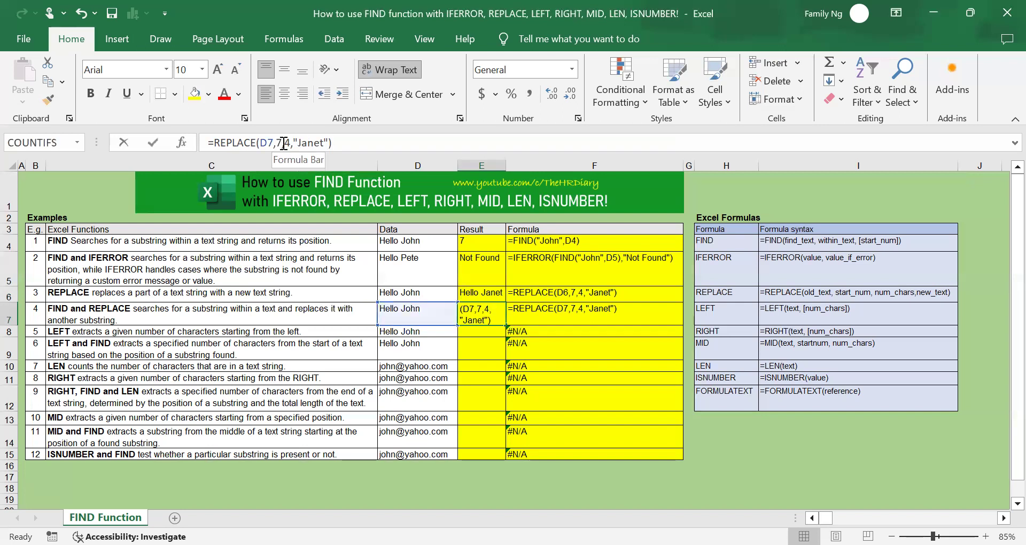
click(283, 143)
double_click(278, 143)
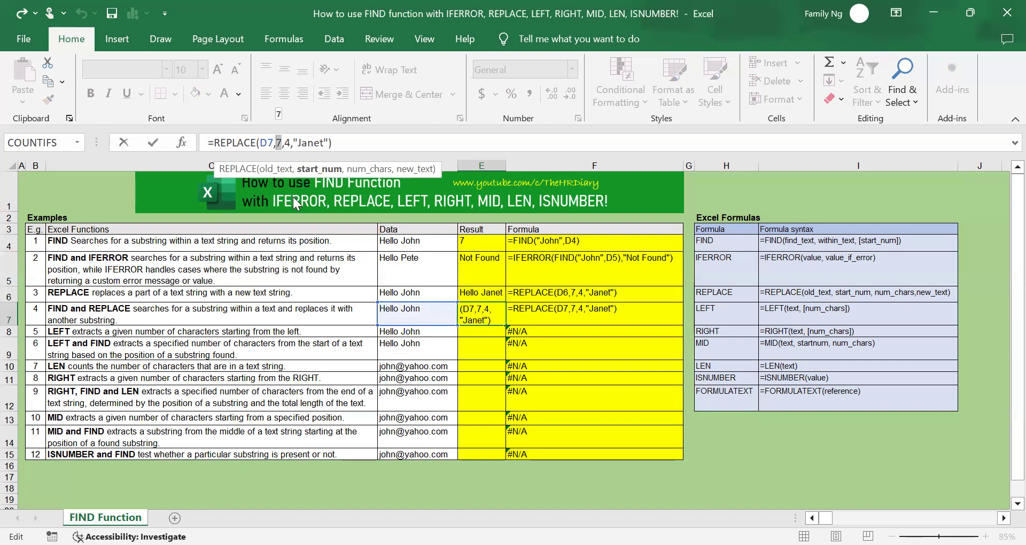
text(find)
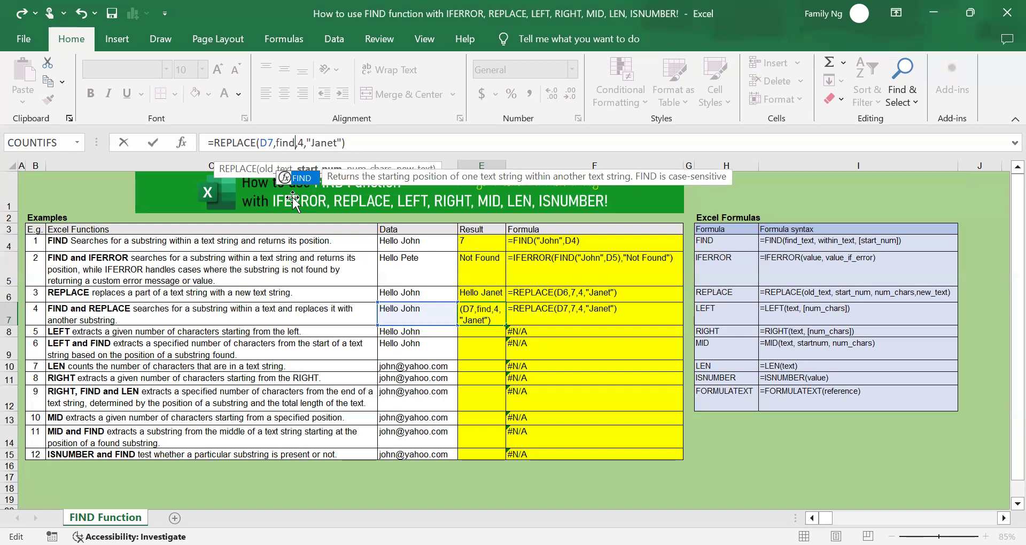
text(()
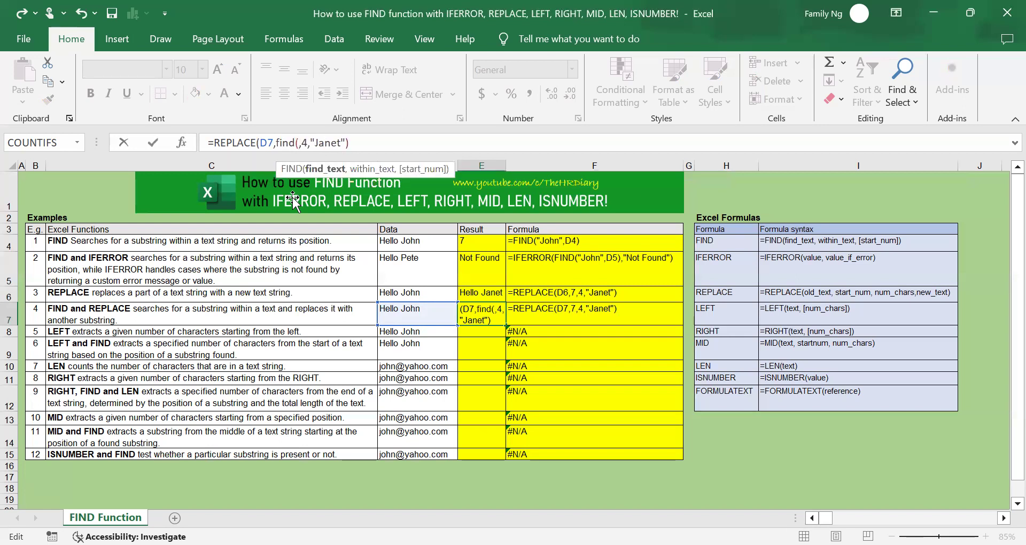
text("John")
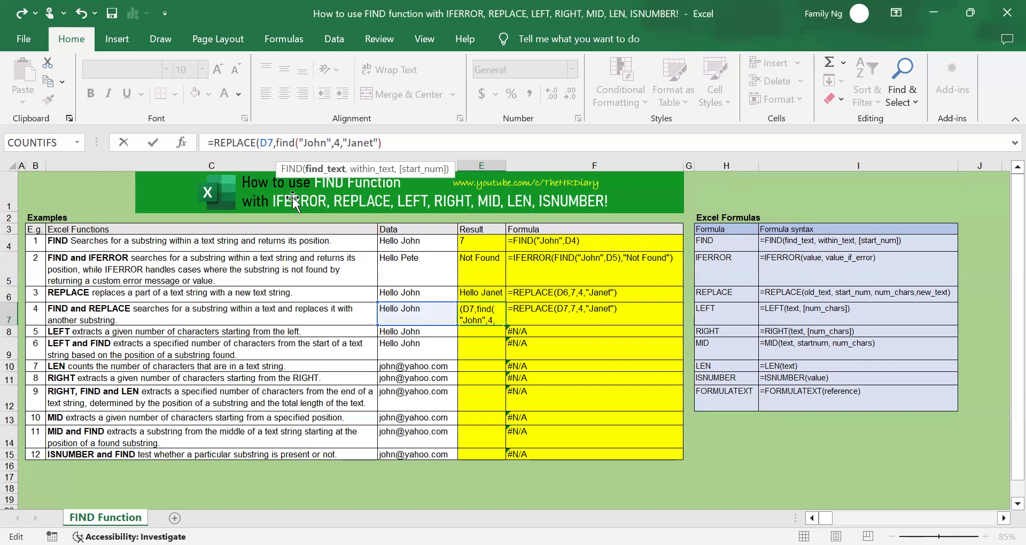
text(,)
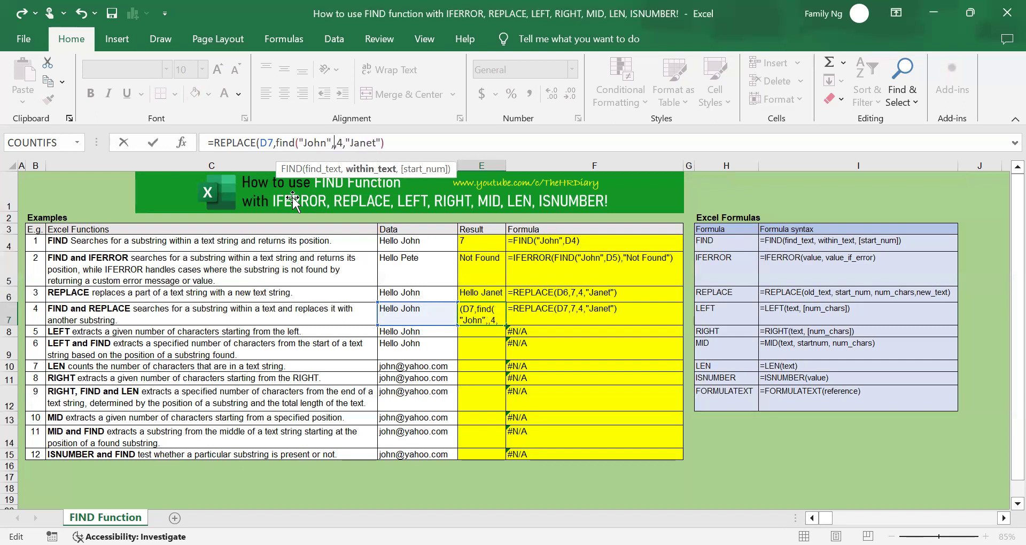
click(434, 314)
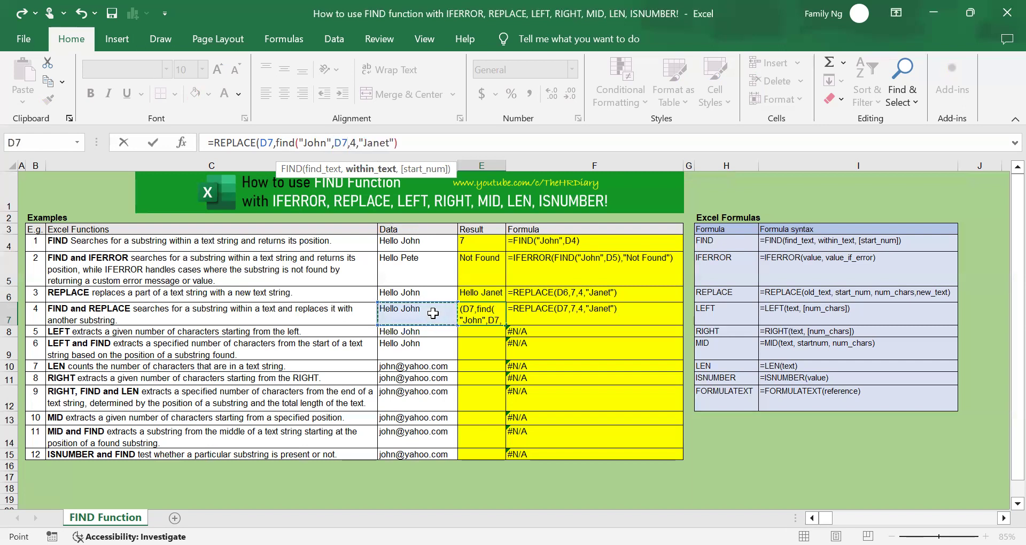
text())
key(ctrl+Return)
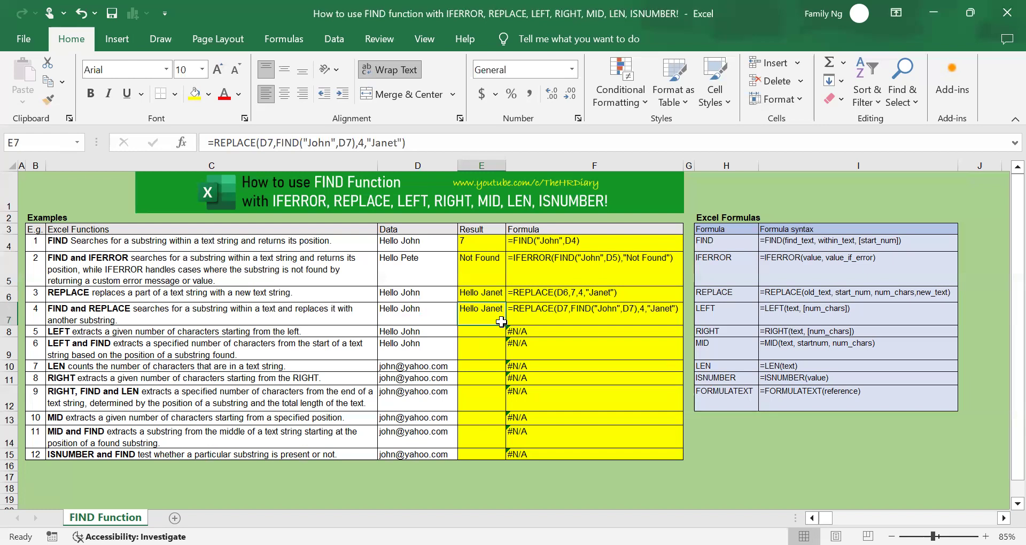
- Review the LEFT example's description in C8, the LEFT syntax in I7 and the source text in D8
click(489, 333)
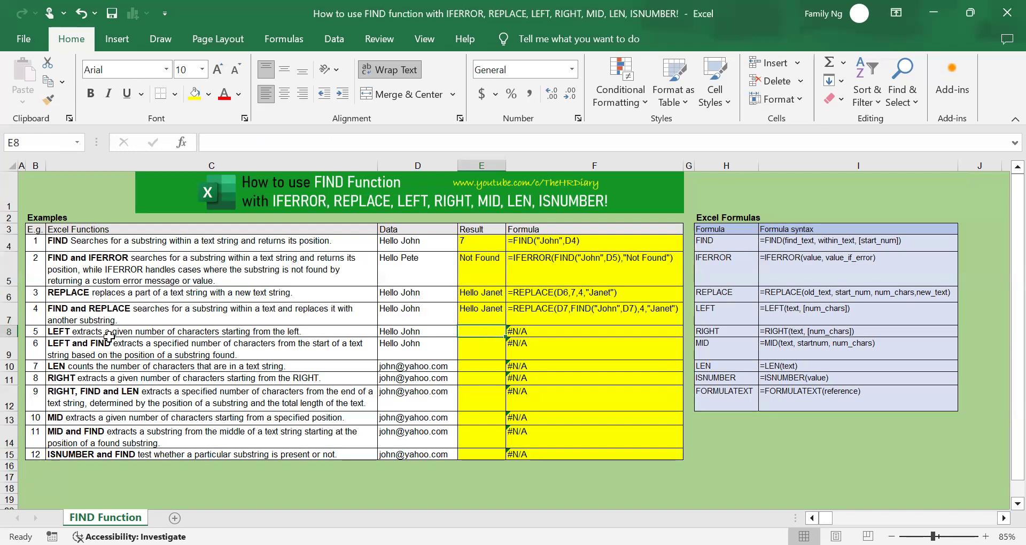
click(129, 342)
click(141, 332)
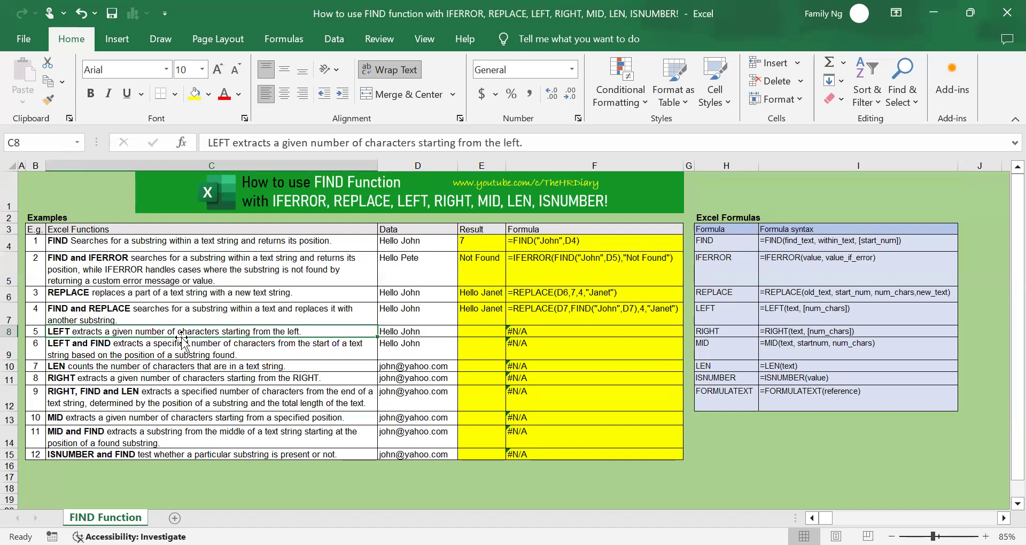
drag(751, 317, 800, 314)
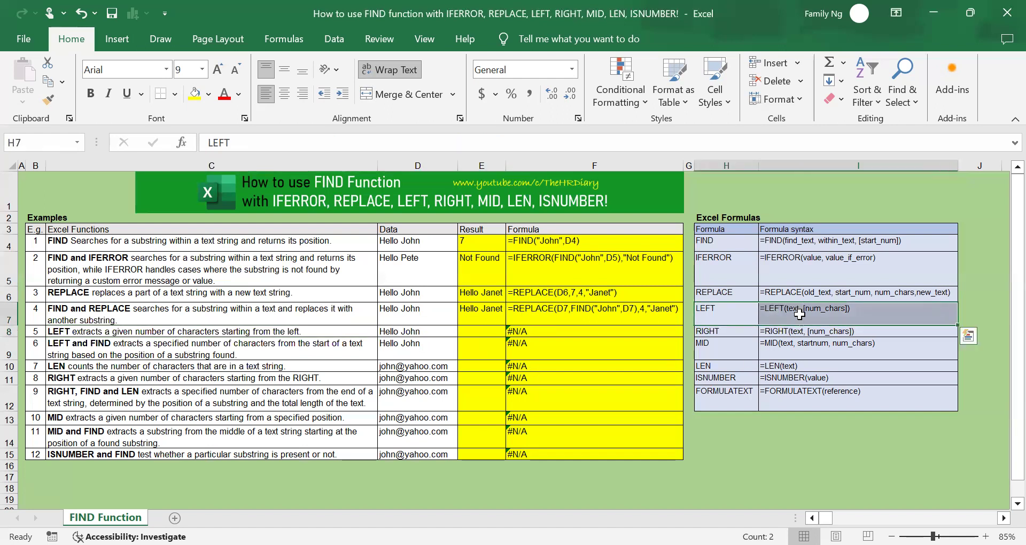
click(800, 314)
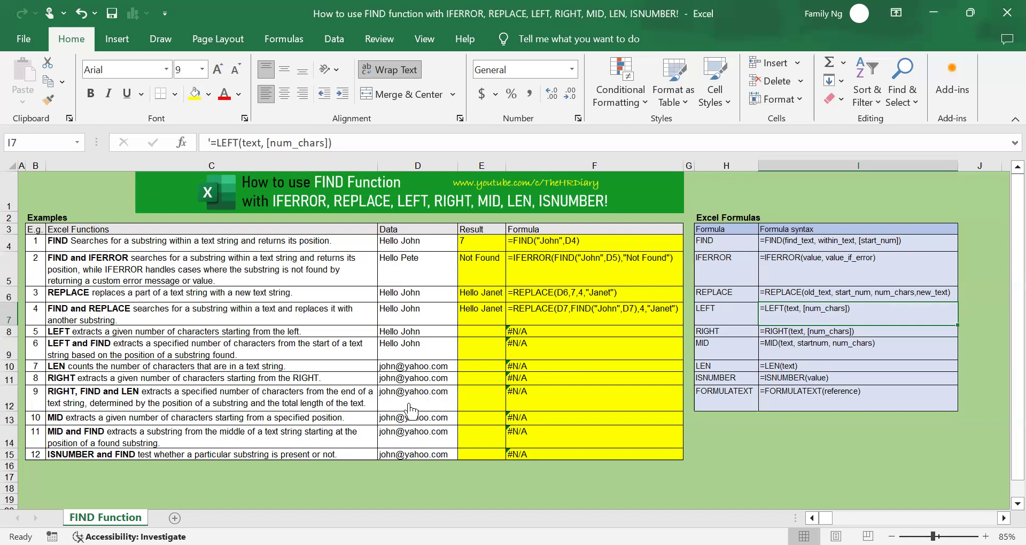
click(228, 330)
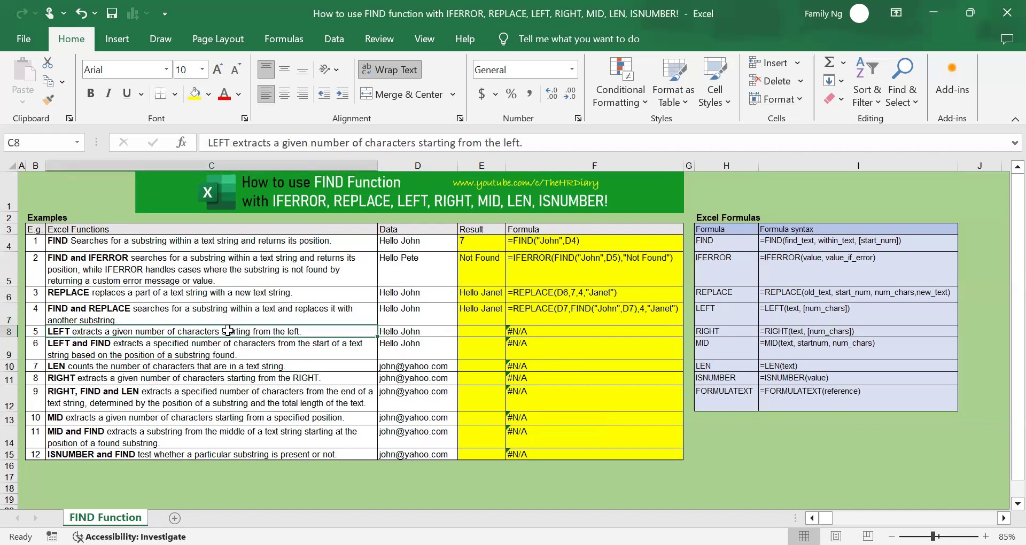
click(433, 331)
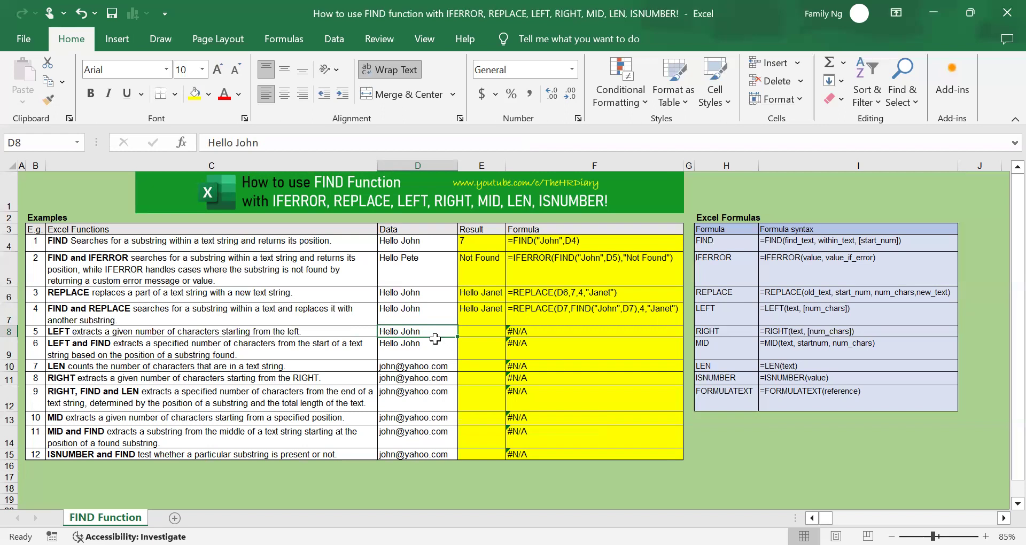
- Enter a LEFT formula in E8 that extracts the first 5 characters of D8
click(492, 335)
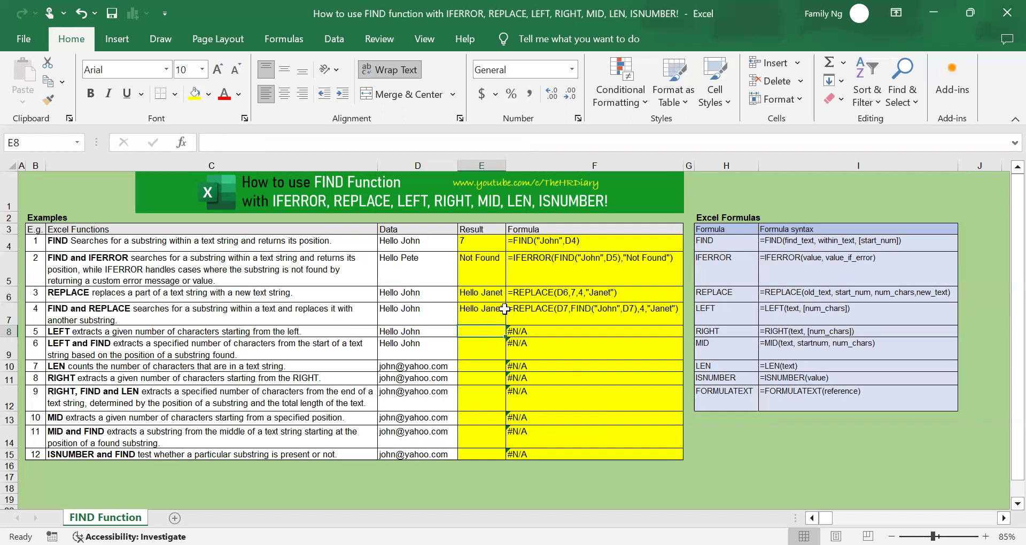
text(=)
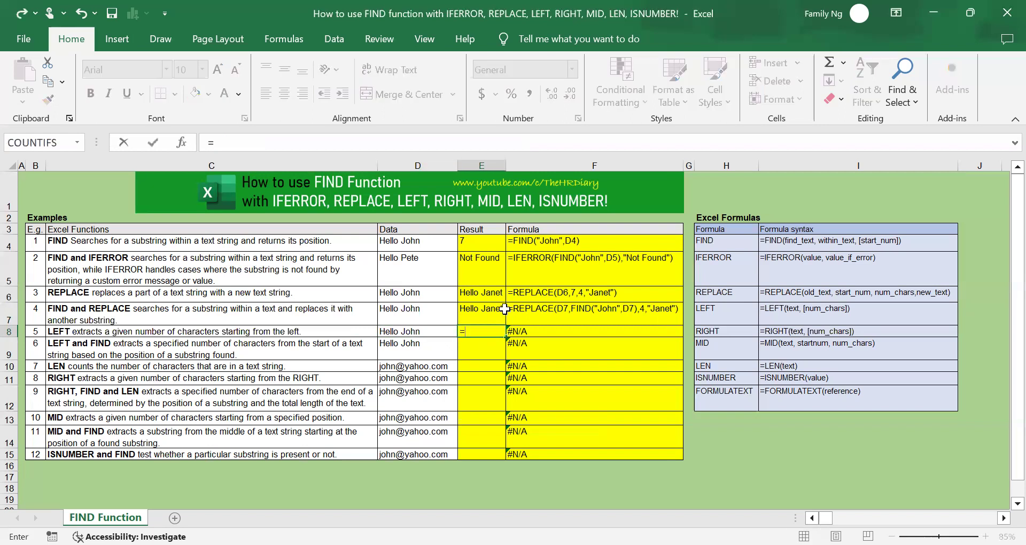
text(left)
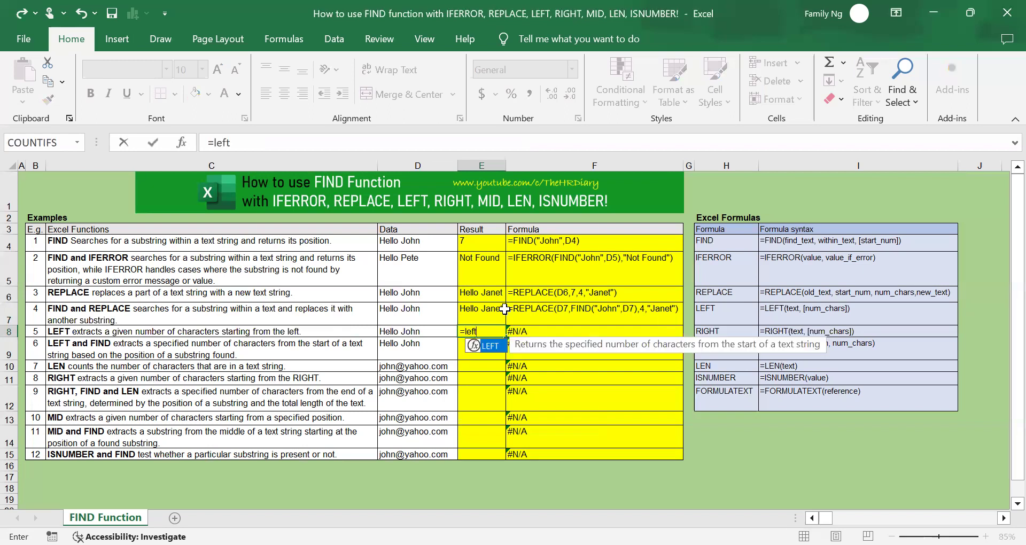
text(()
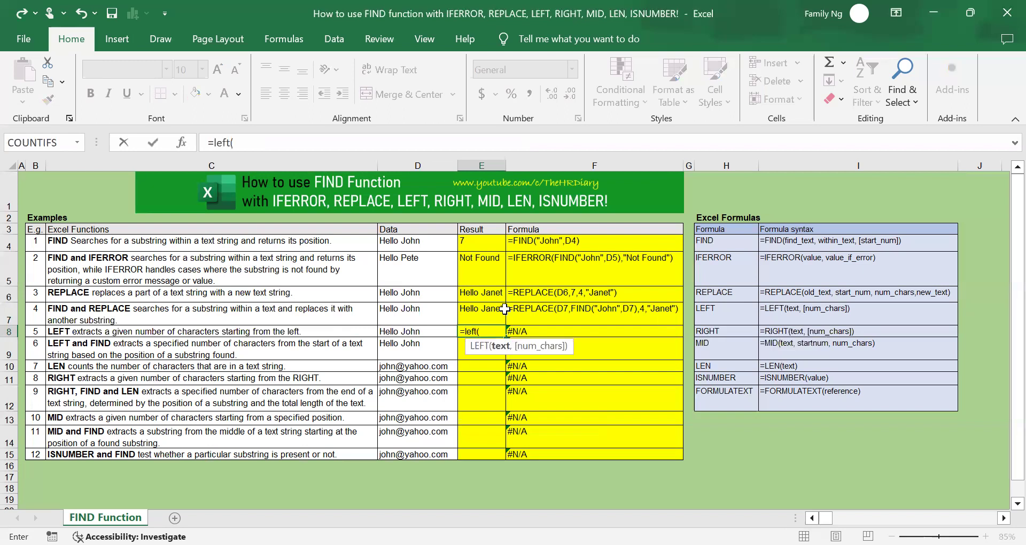
click(406, 331)
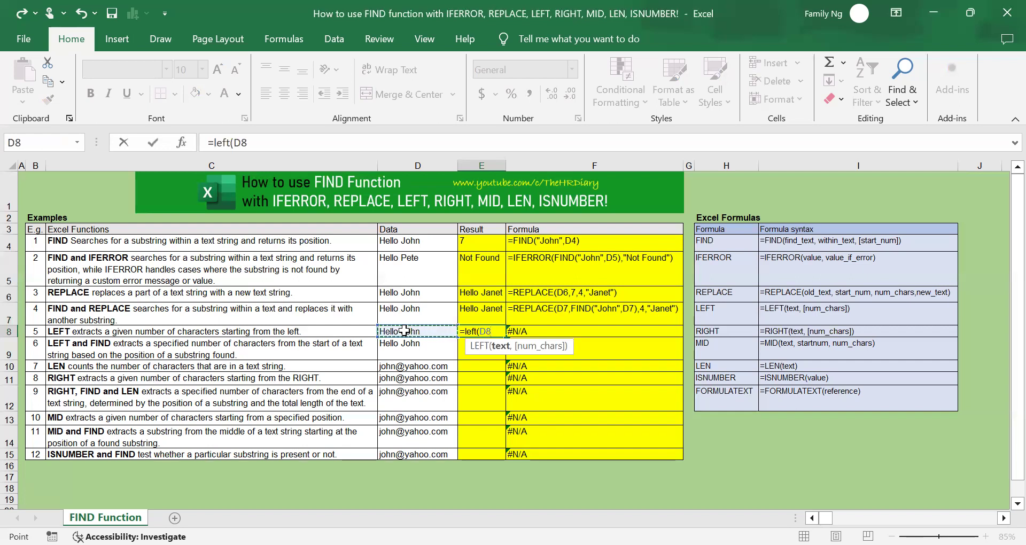
text(,)
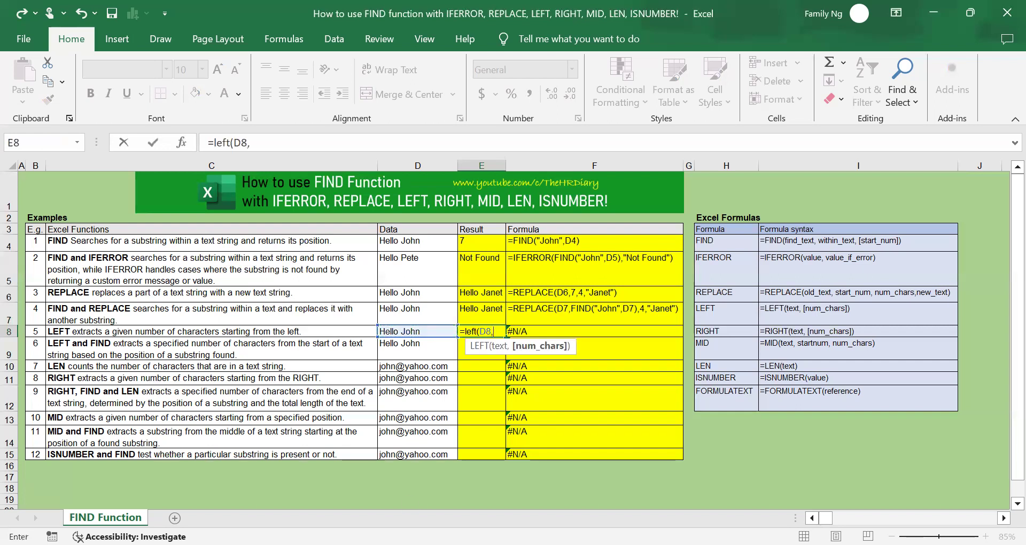
text(5)
key(Return)
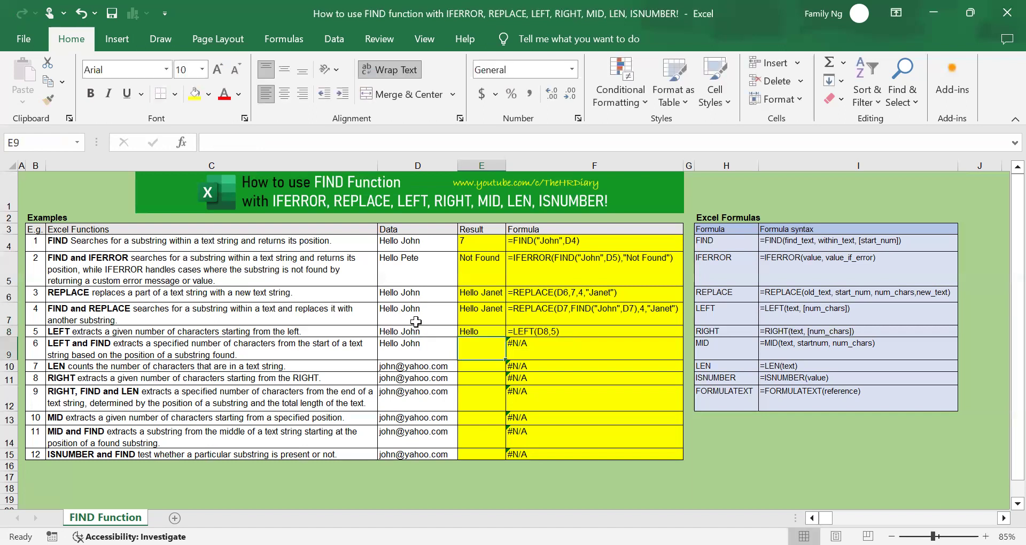
- Copy the LEFT formula from E8 down to E9 for the LEFT and FIND example
click(496, 327)
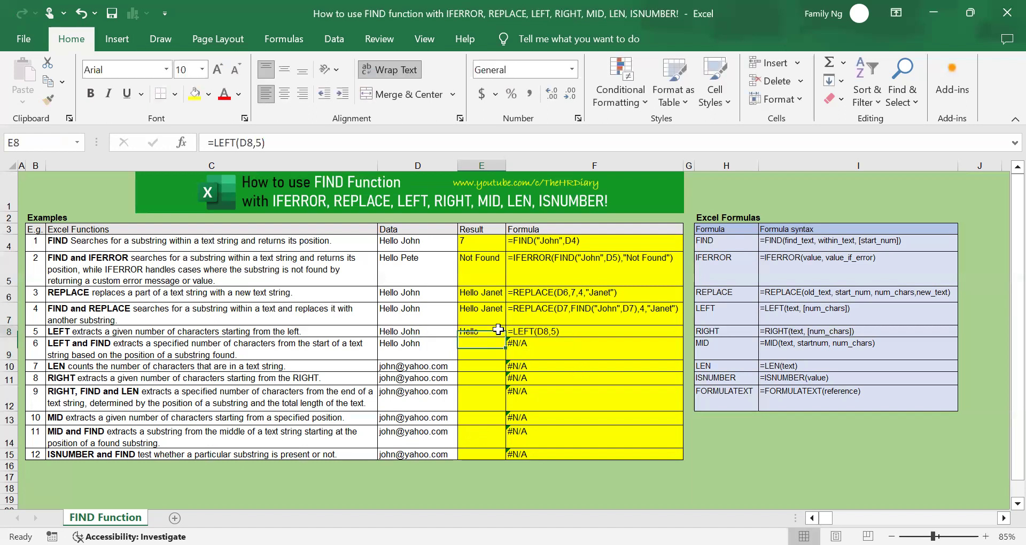
drag(505, 337, 506, 355)
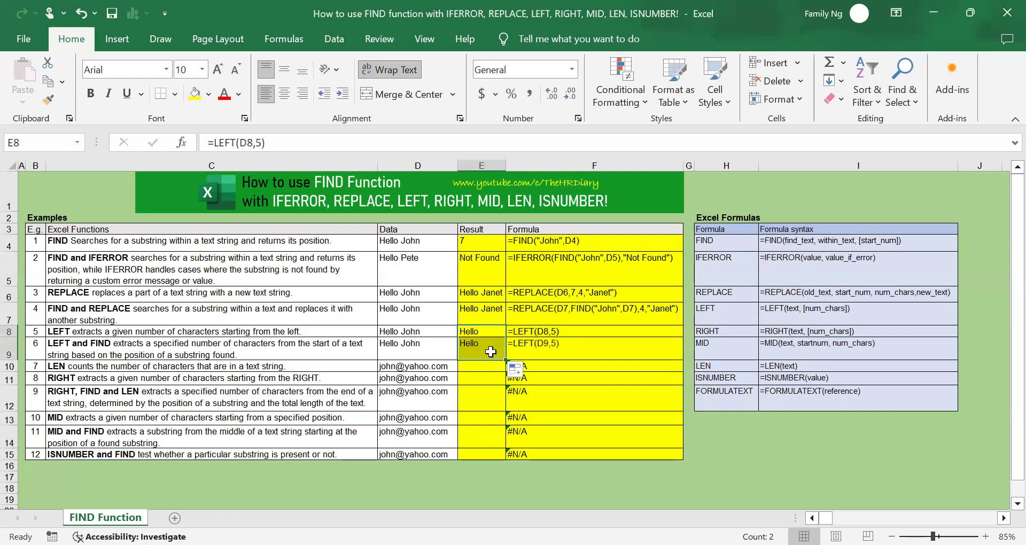
- Replace the character count 5 in E9's LEFT formula with a nested FIND that locates the first name within D9
click(491, 352)
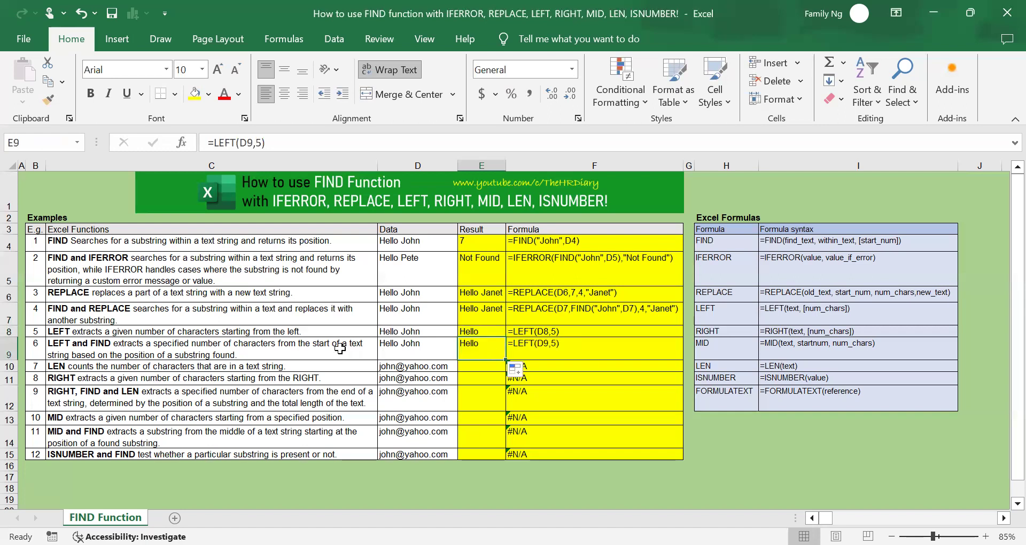
click(324, 349)
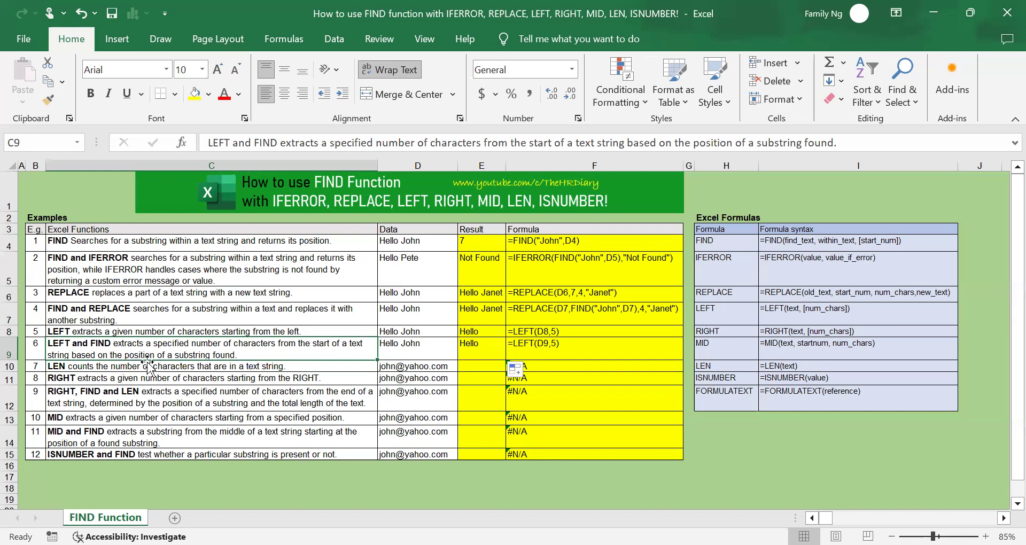
click(414, 349)
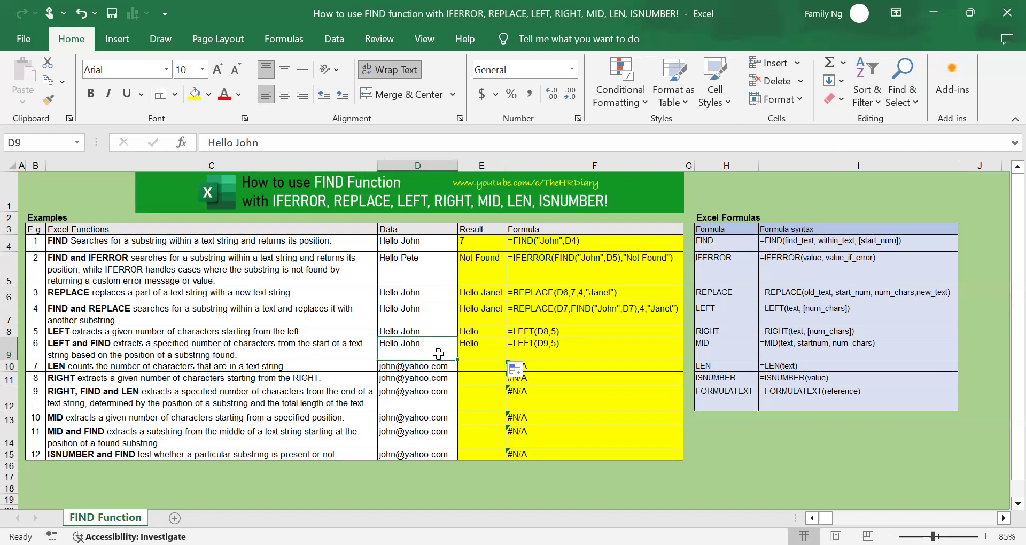
click(474, 352)
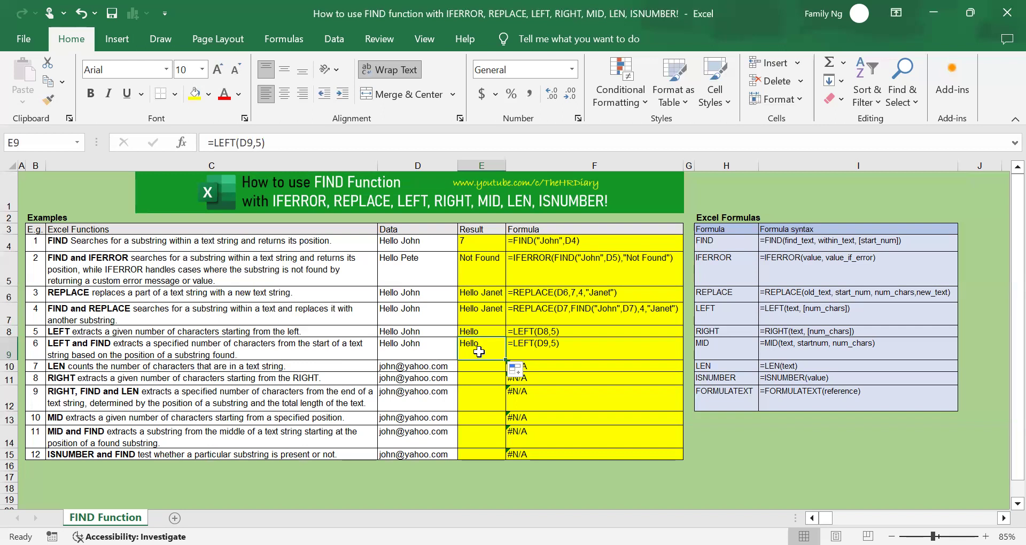
click(262, 144)
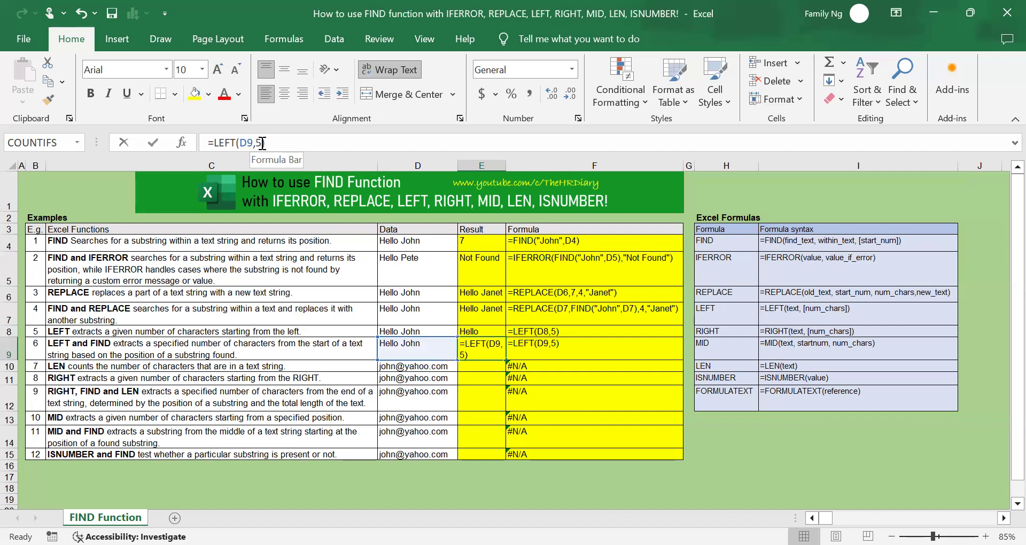
click(259, 143)
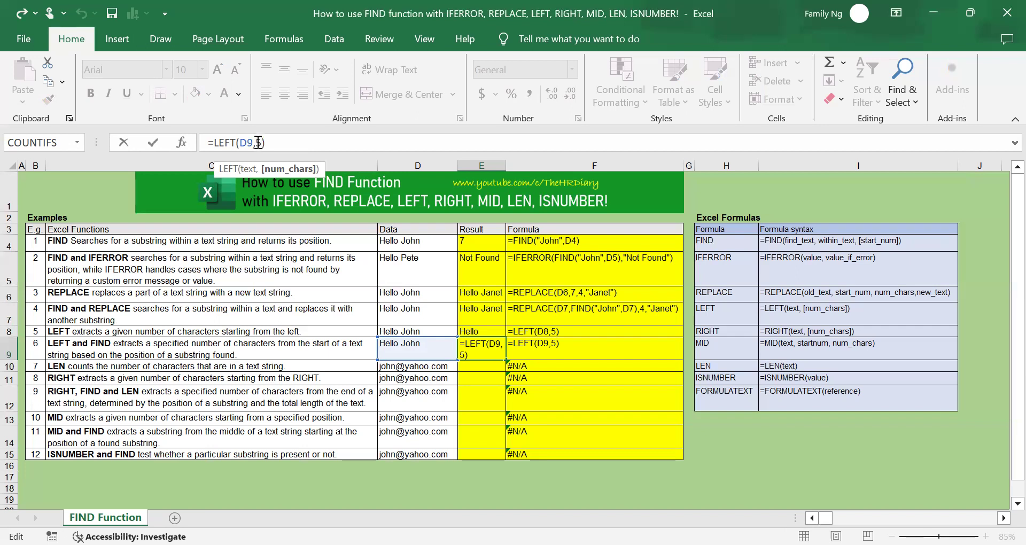
double_click(258, 143)
text(find("John")
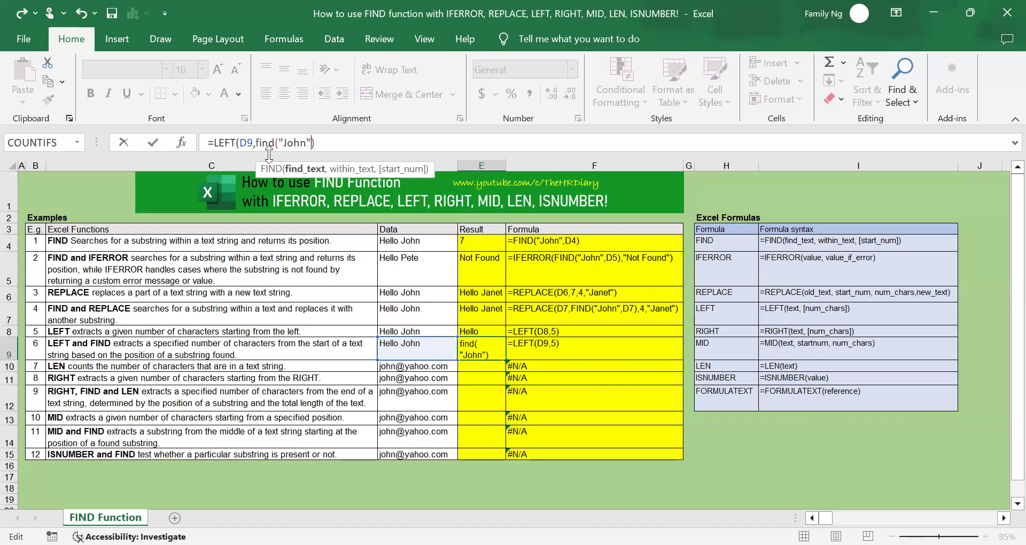
text(,)
click(403, 345)
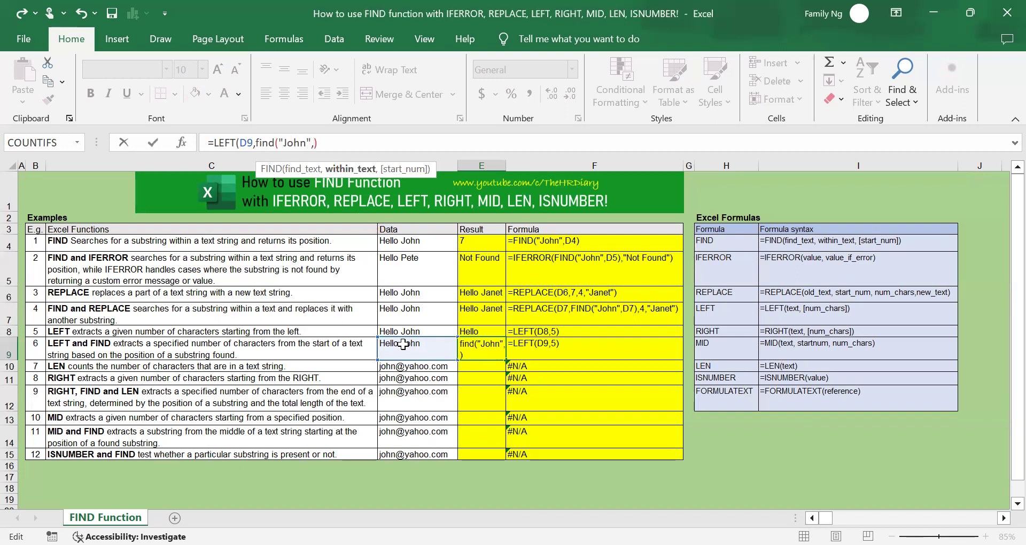
text()))
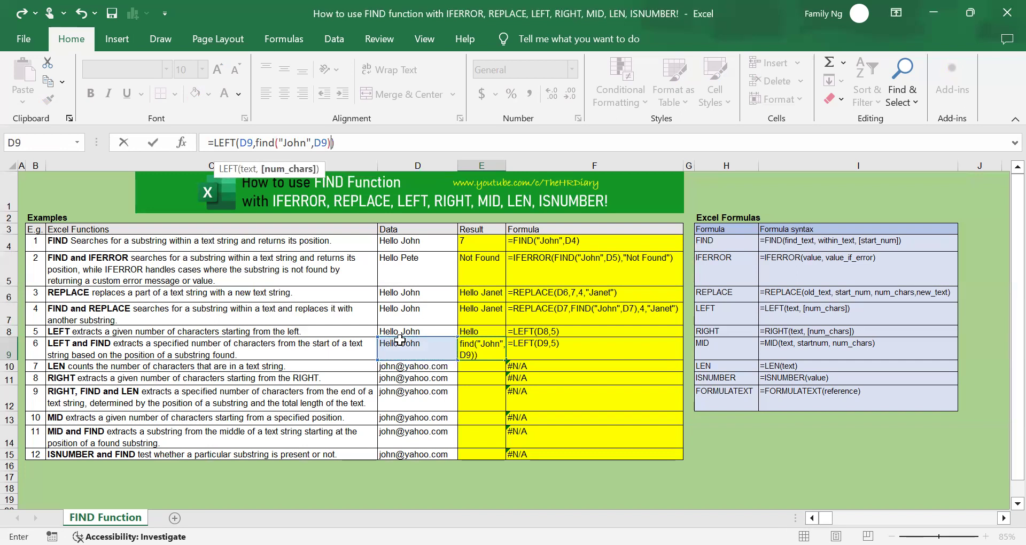
key(Return)
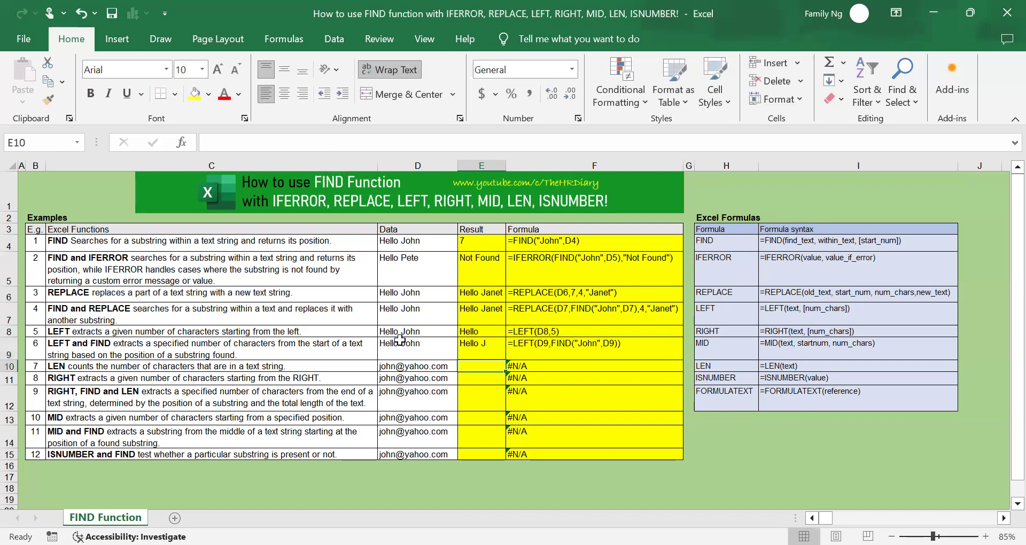
- Subtract 1 from the nested FIND in E9's LEFT formula so the extraction stops before the first name
key(Up)
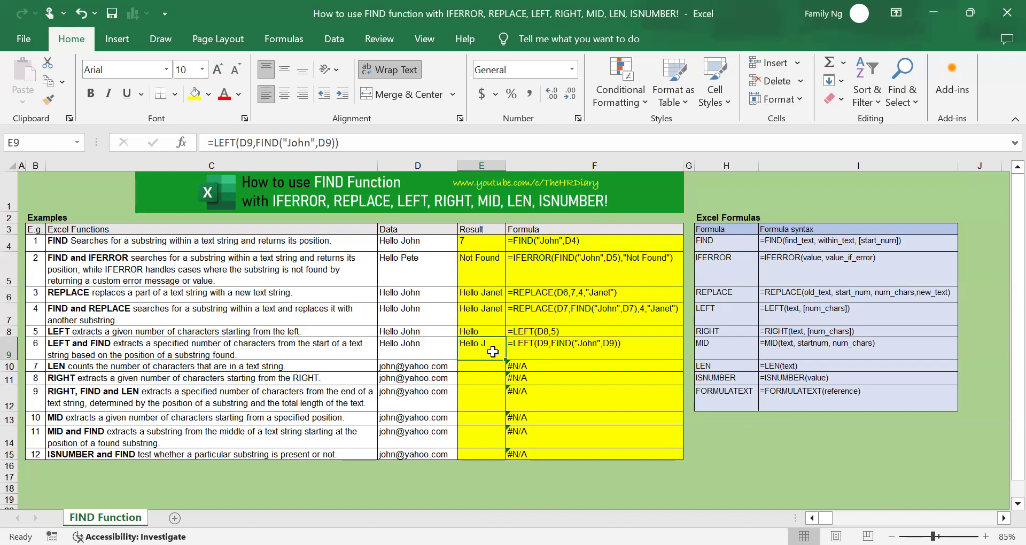
click(340, 141)
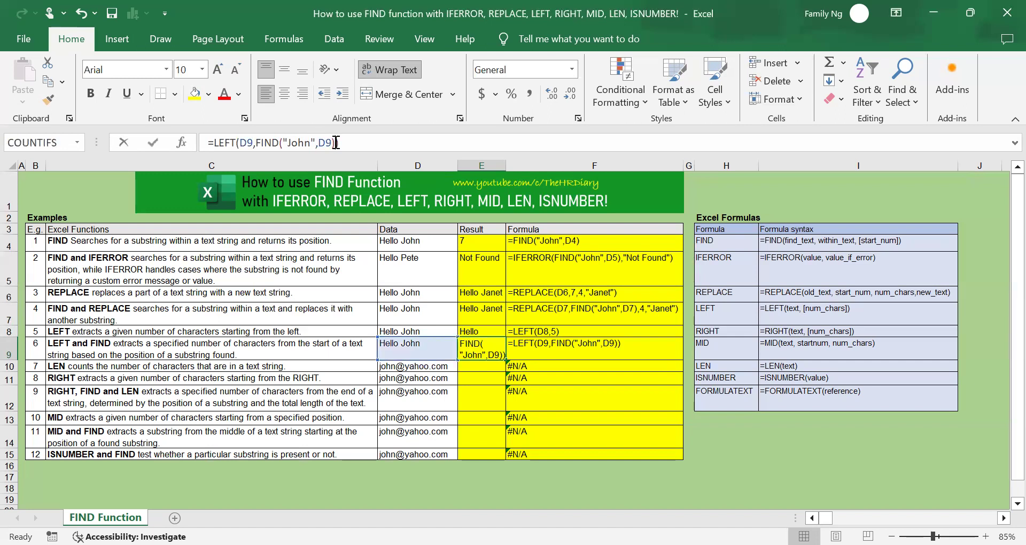
text(-)
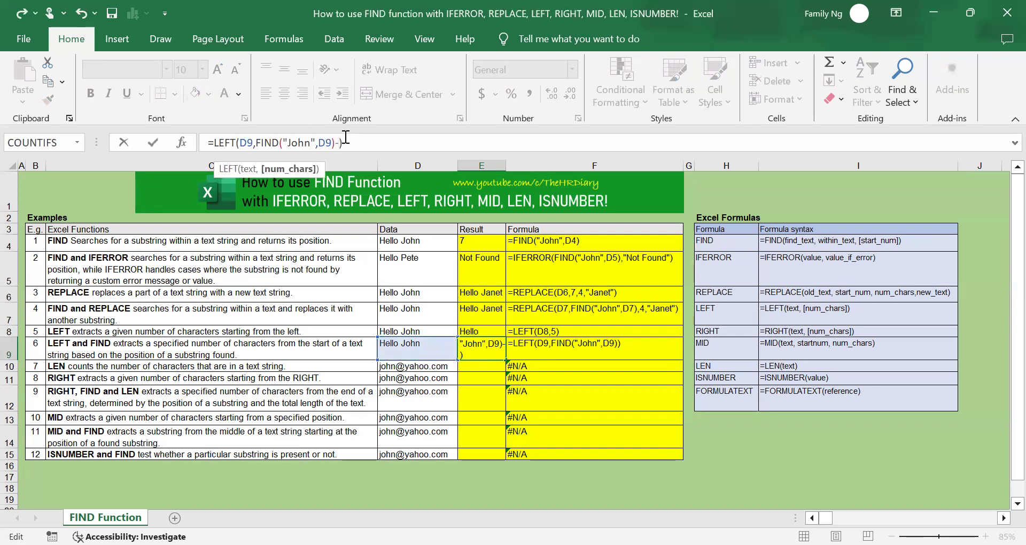
text(1)
key(ctrl+Return)
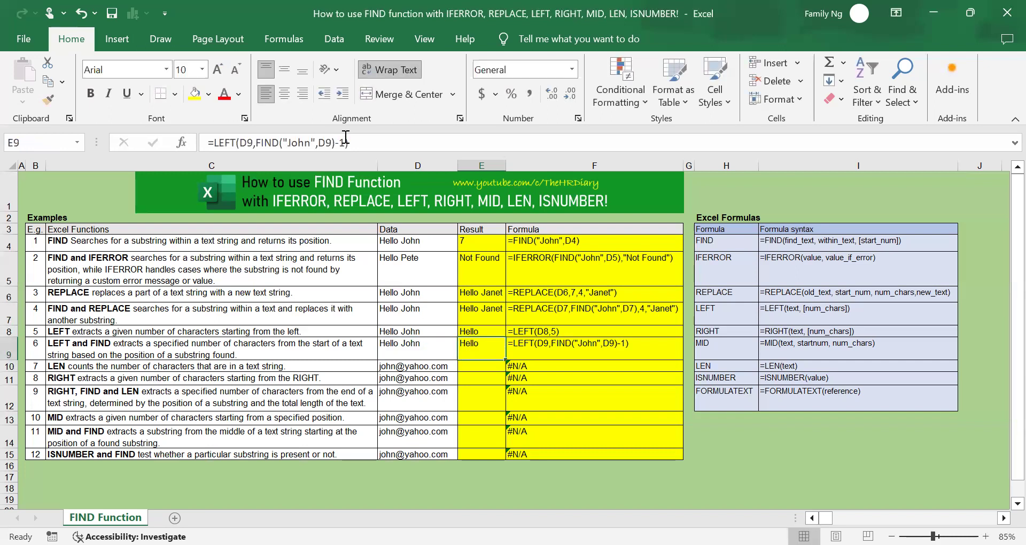
click(491, 378)
click(484, 349)
click(490, 369)
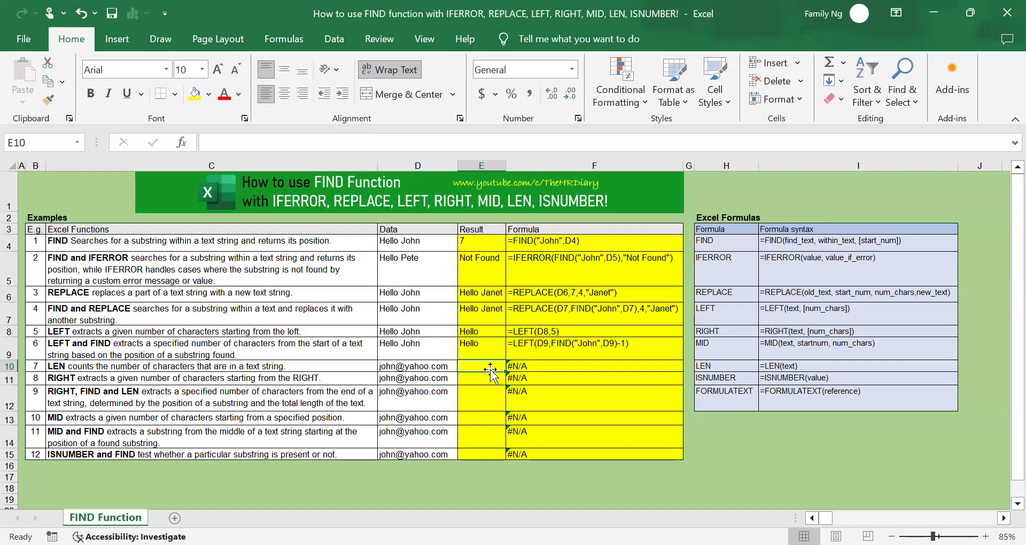
click(481, 349)
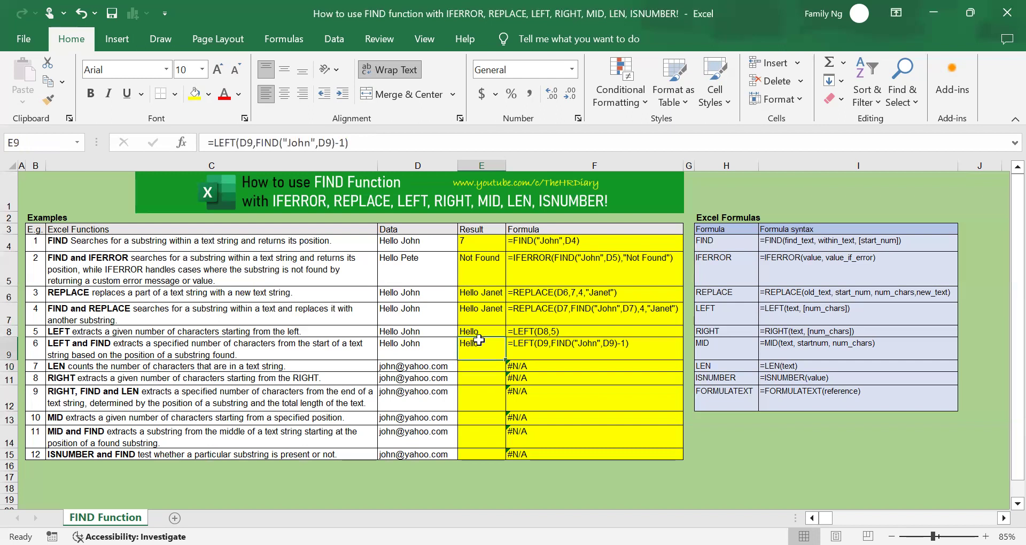
click(493, 367)
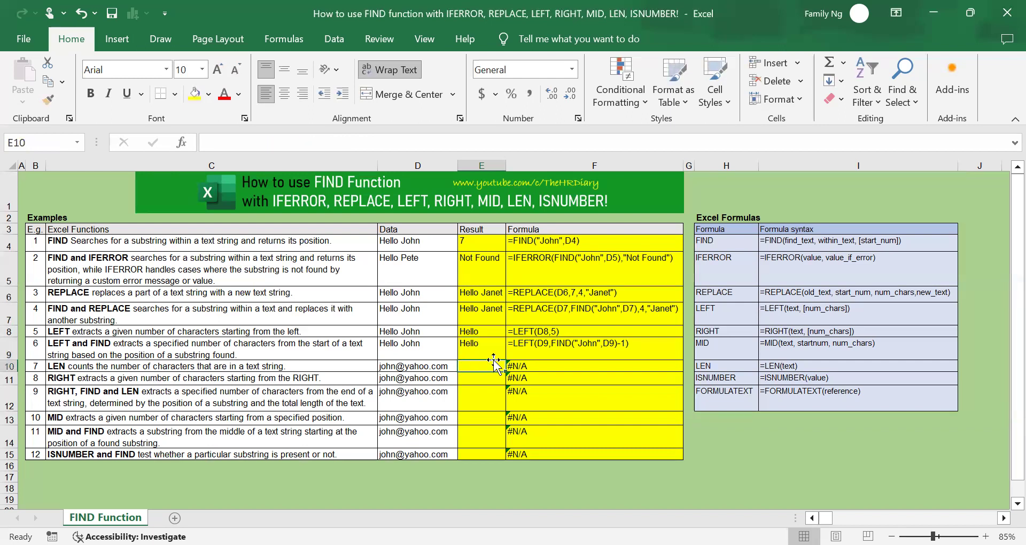
click(493, 351)
click(493, 367)
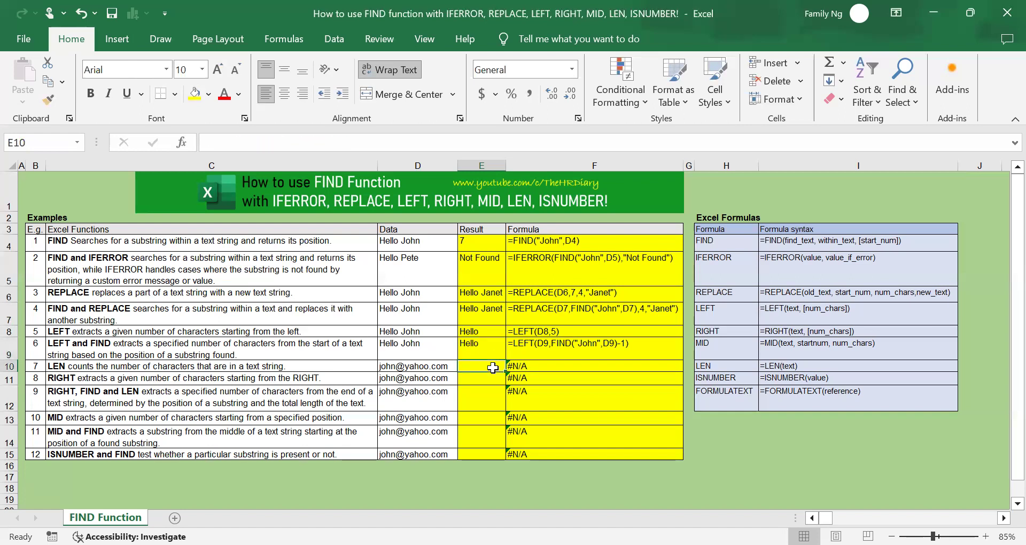
click(320, 357)
click(495, 367)
- Check the LEN syntax in the reference table and enter a LEN formula in E10 that counts D10's characters
drag(740, 364, 810, 363)
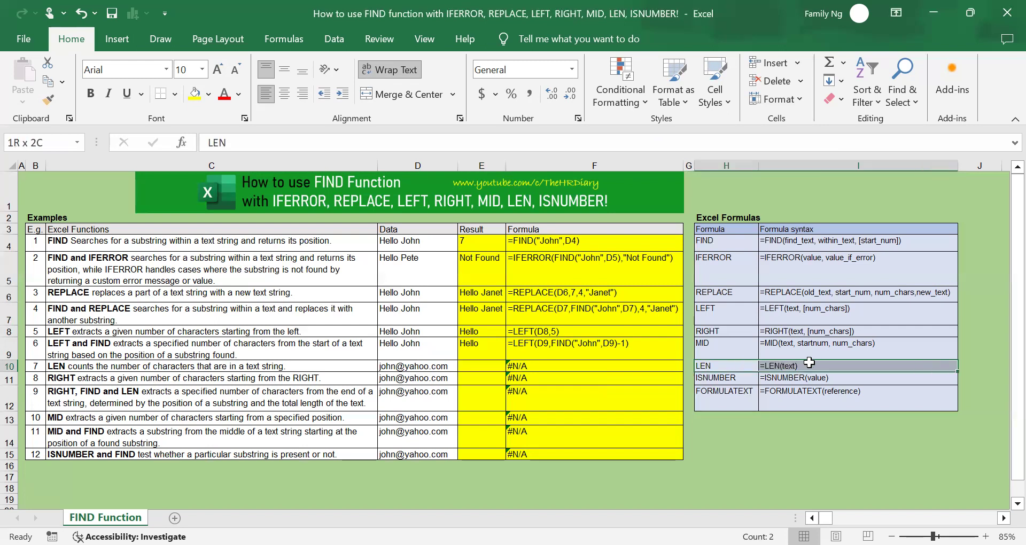
click(820, 364)
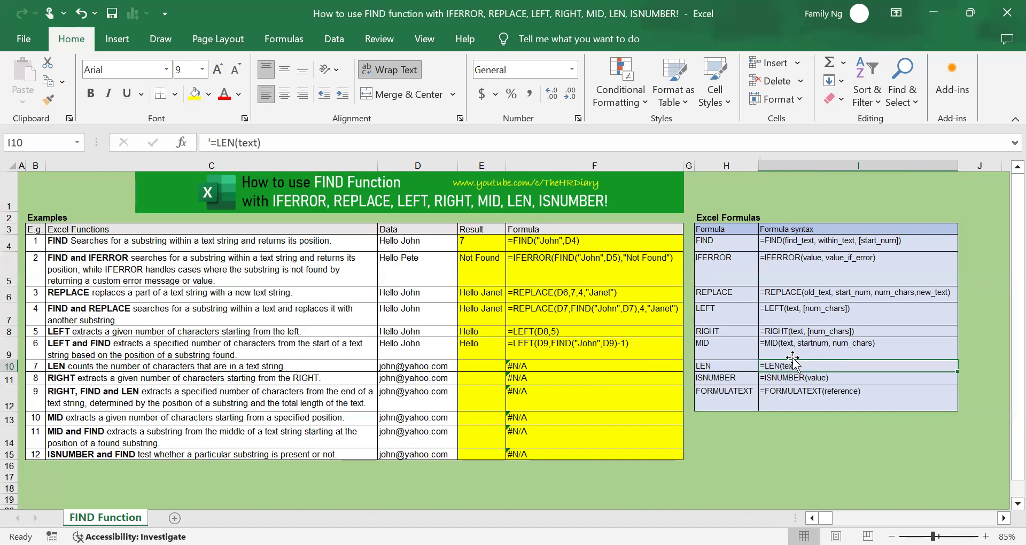
click(487, 367)
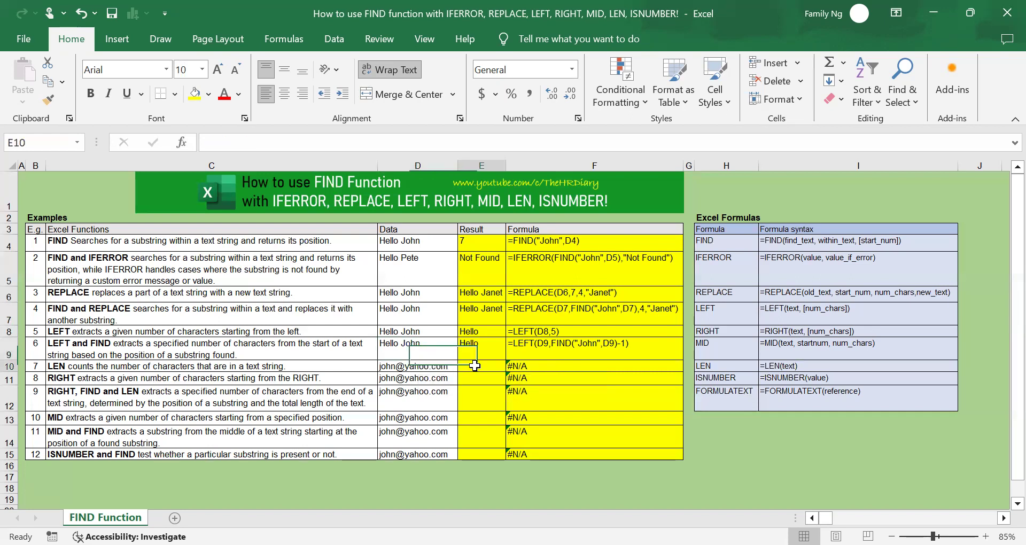
text(=)
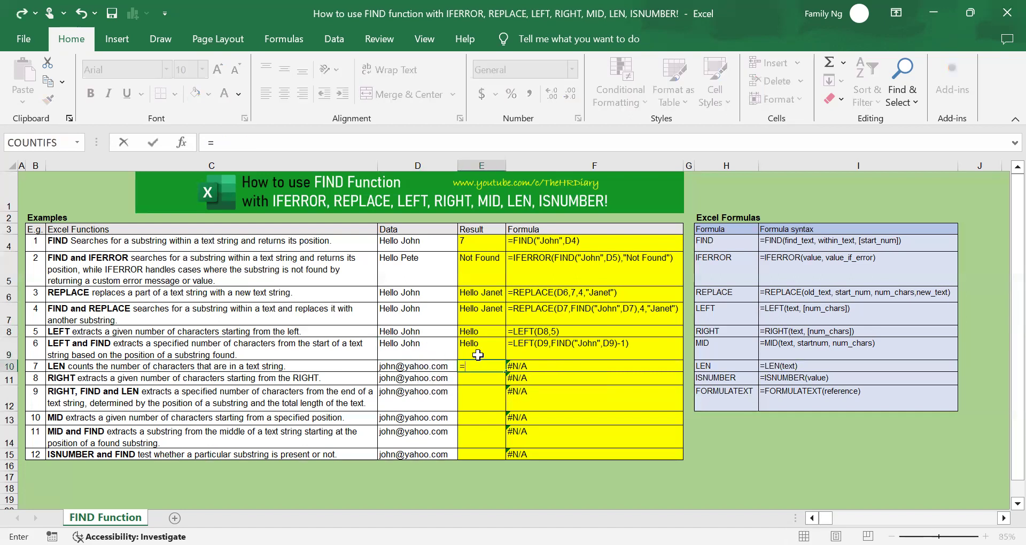
text(len)
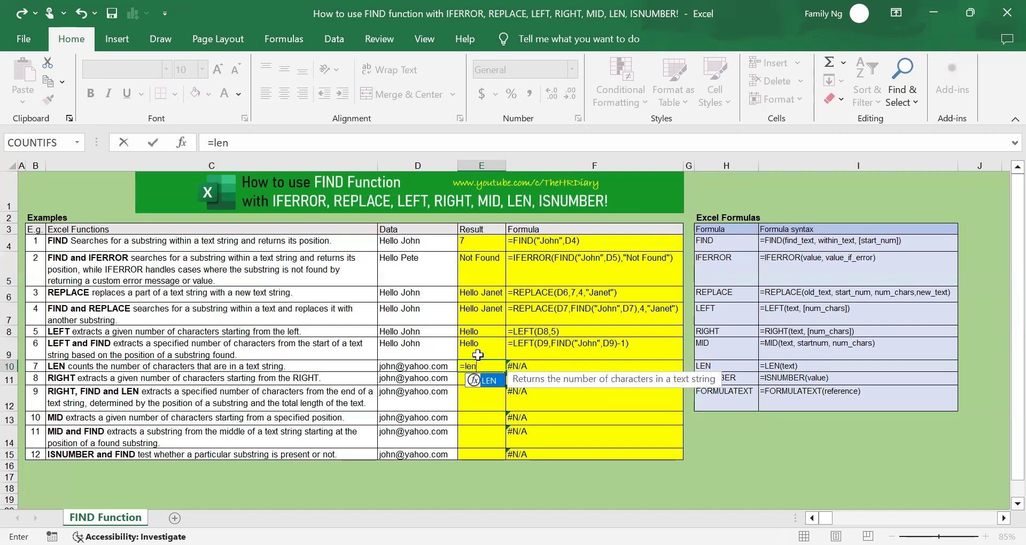
text(()
click(427, 366)
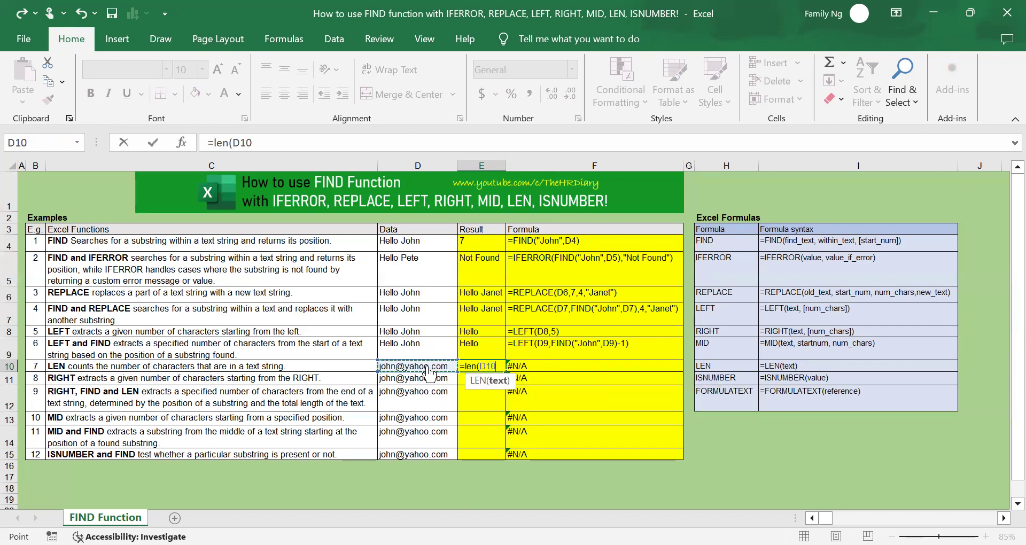
key(Return)
click(487, 366)
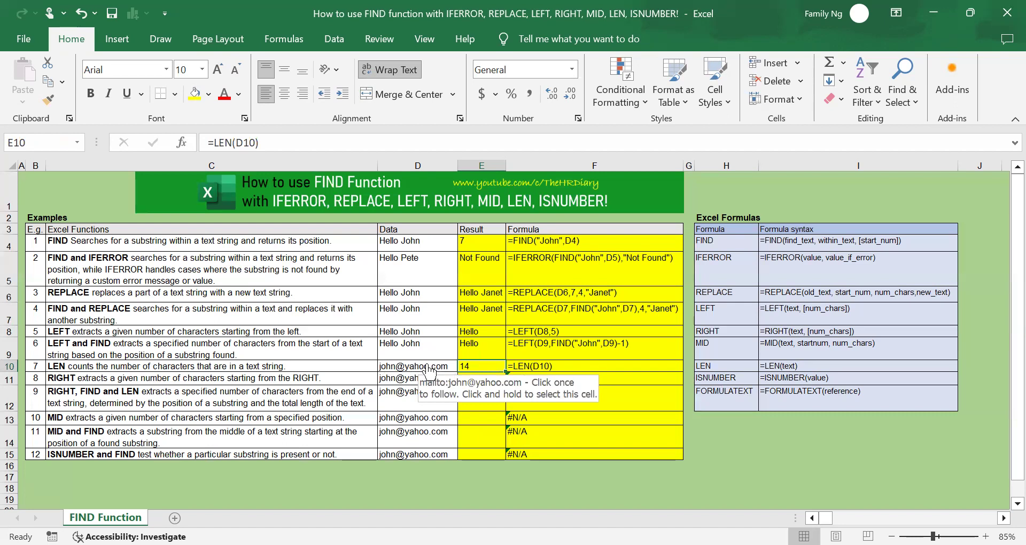
- Check the RIGHT syntax in the reference table and enter a RIGHT formula in E11 that extracts the last 9 characters of D11
click(476, 378)
click(131, 380)
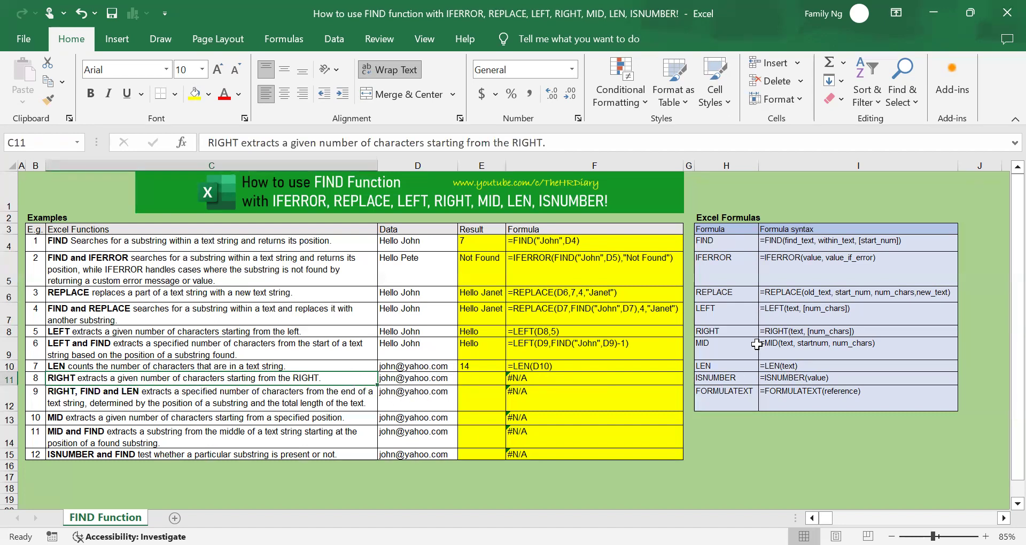
drag(741, 331, 883, 330)
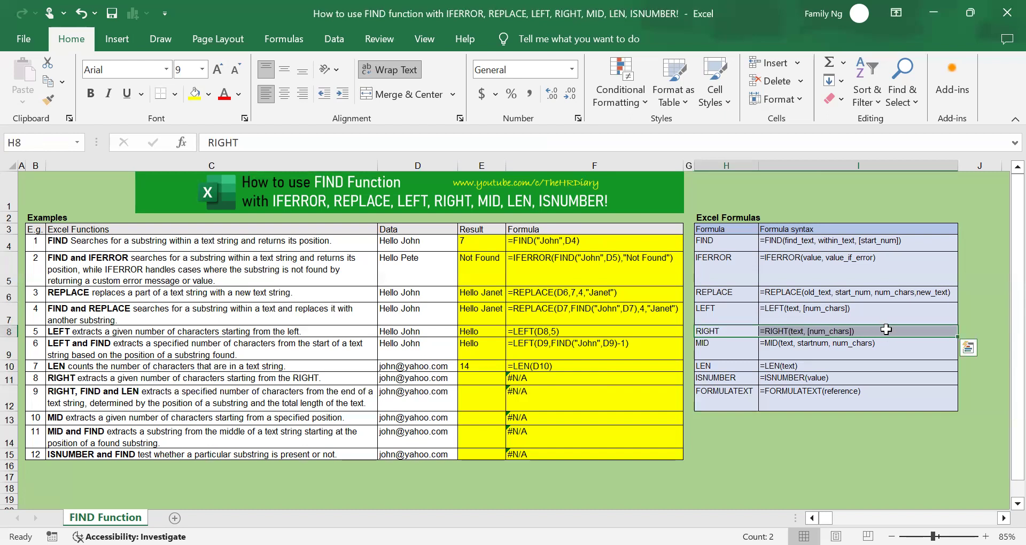
click(886, 330)
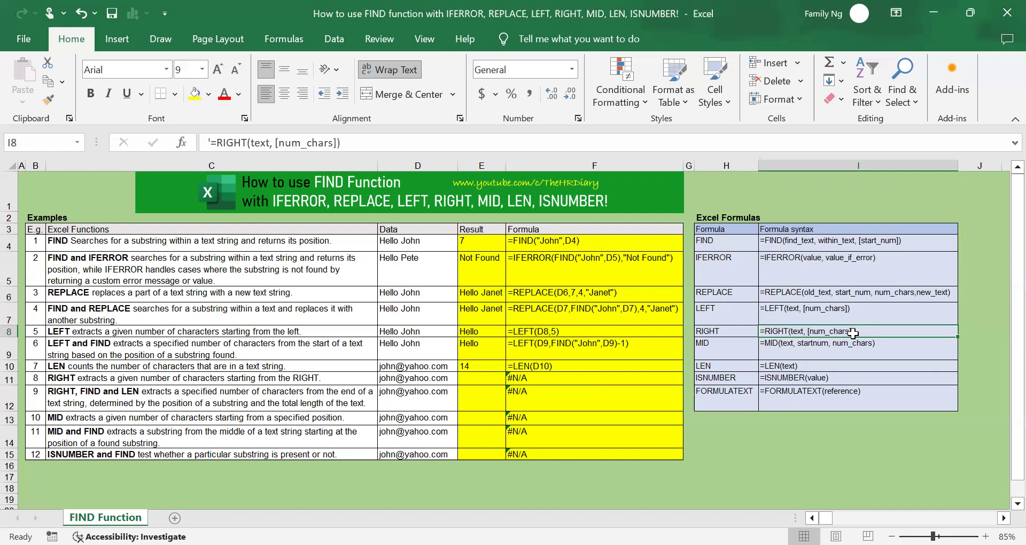
click(415, 373)
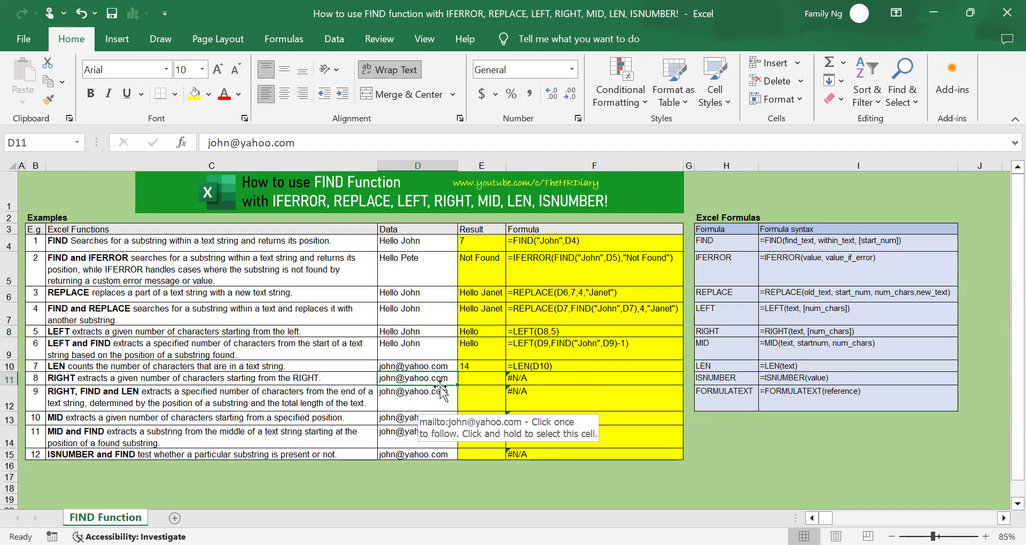
click(474, 381)
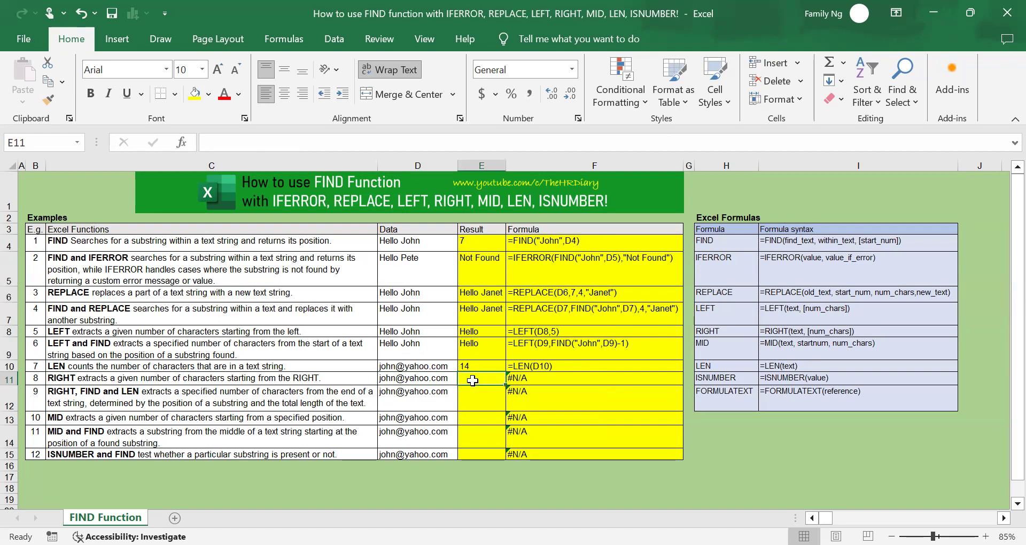
text(=r)
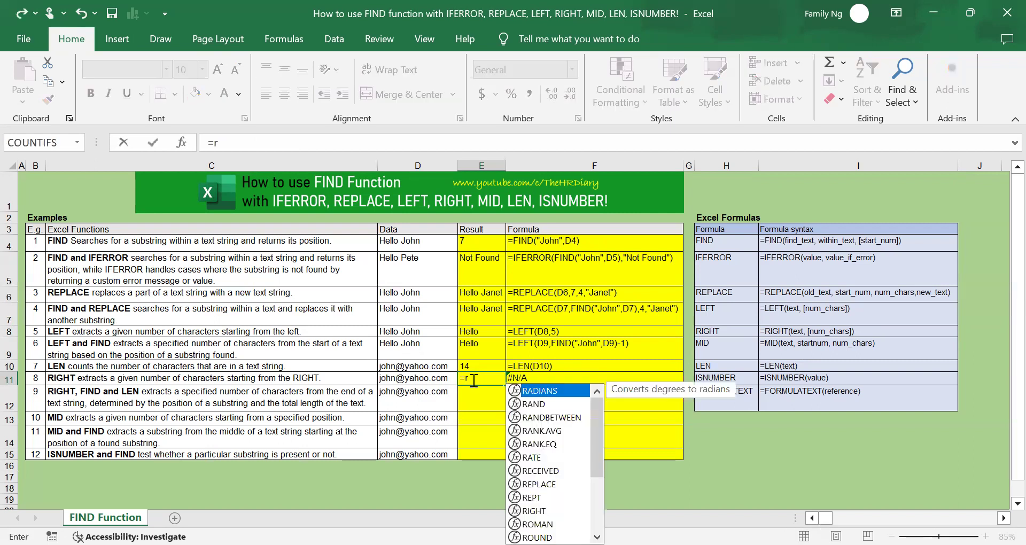
text(ight()
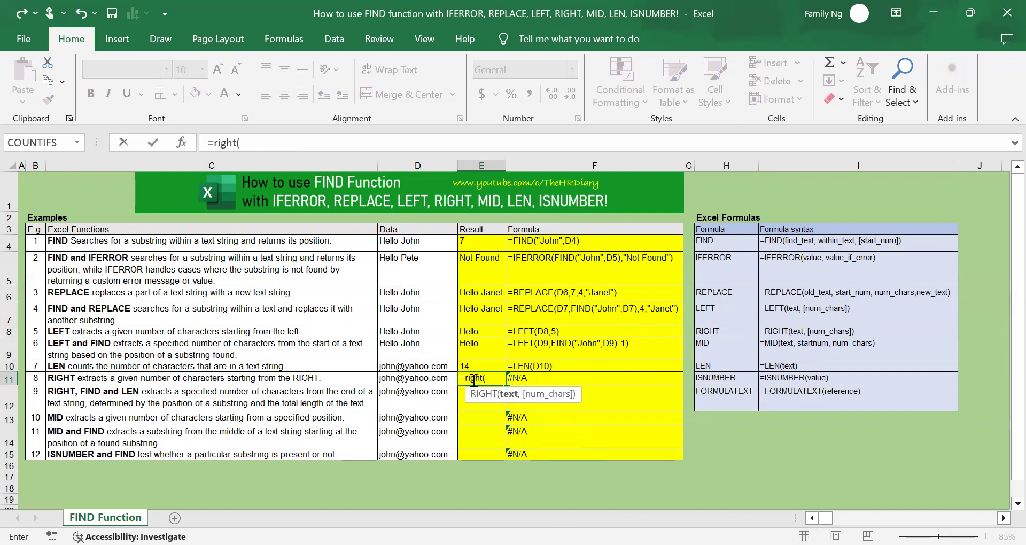
click(401, 379)
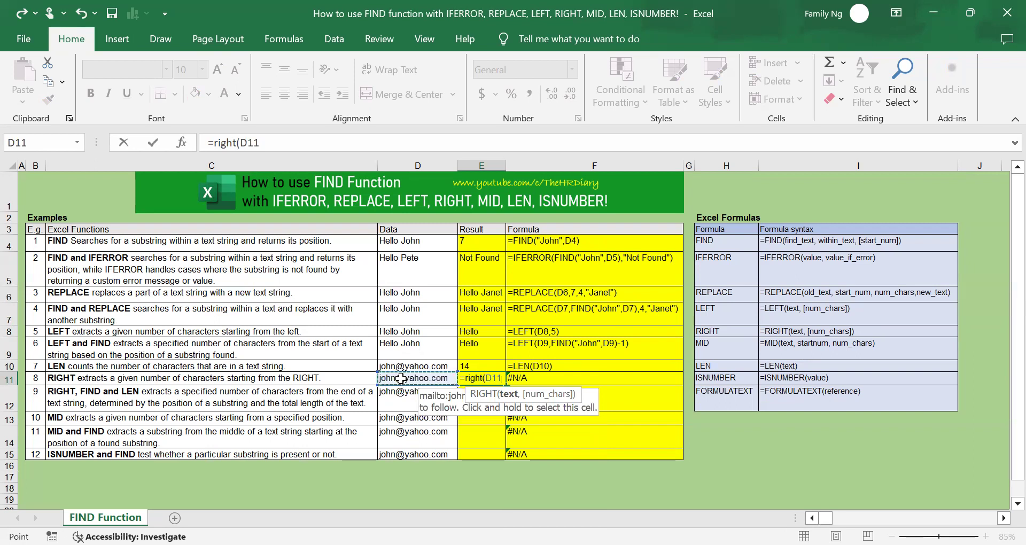
text(,9)
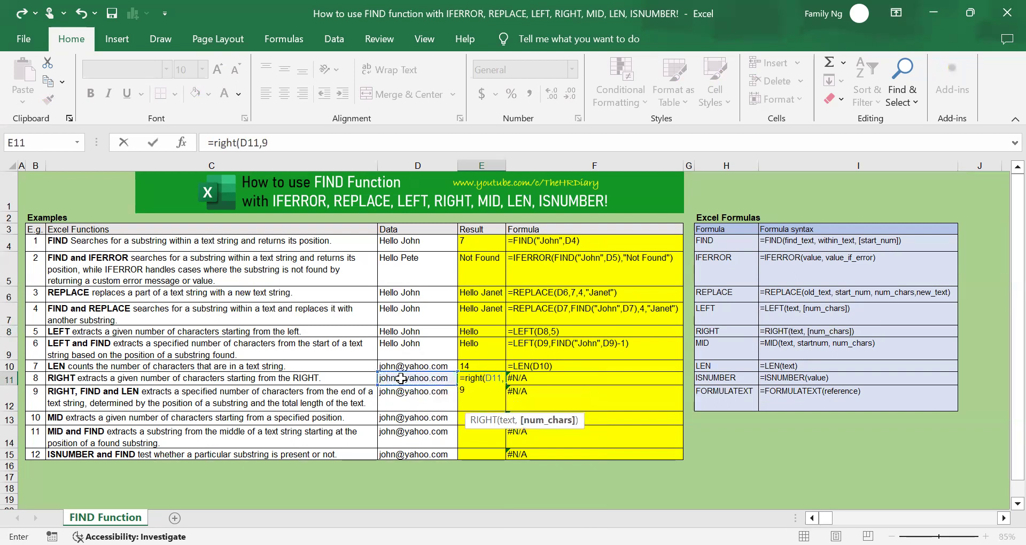
text())
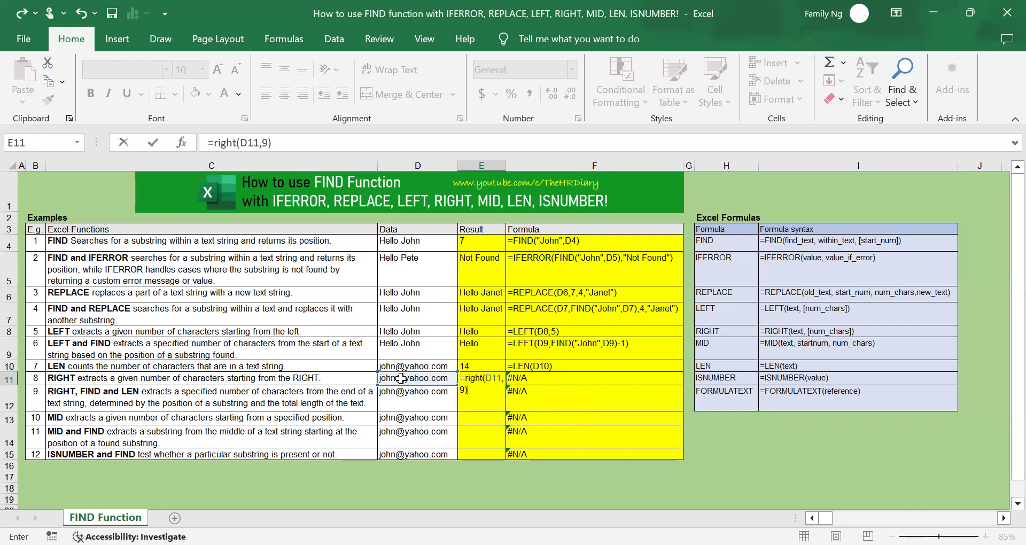
key(Return)
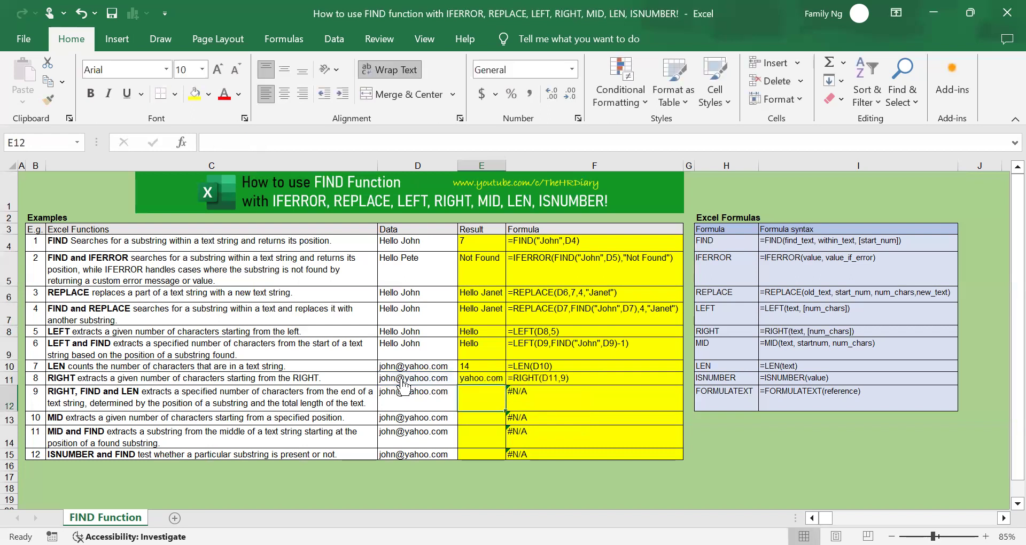
- Copy the RIGHT formula from E11 down to E12 for the RIGHT, FIND and LEN example
key(Up)
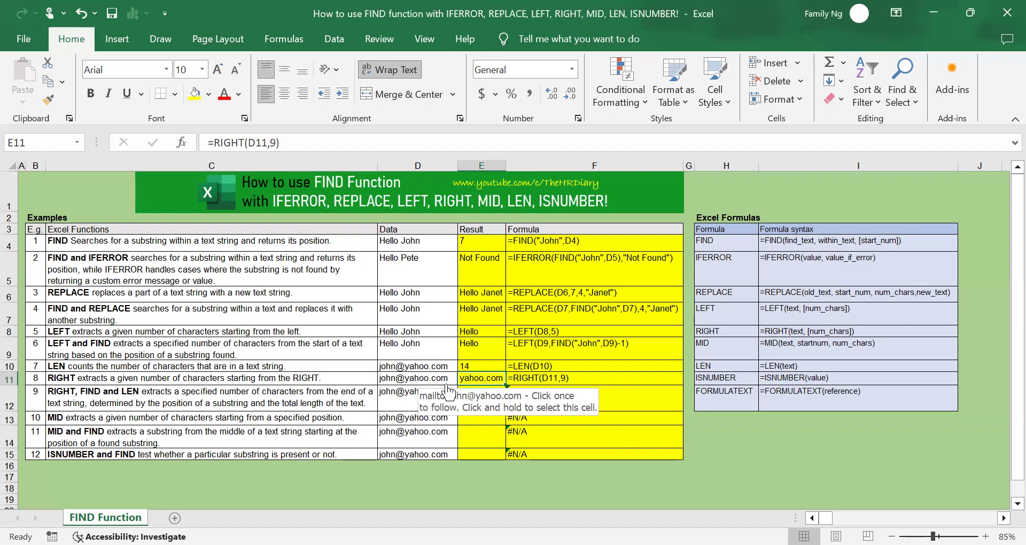
drag(506, 385, 509, 400)
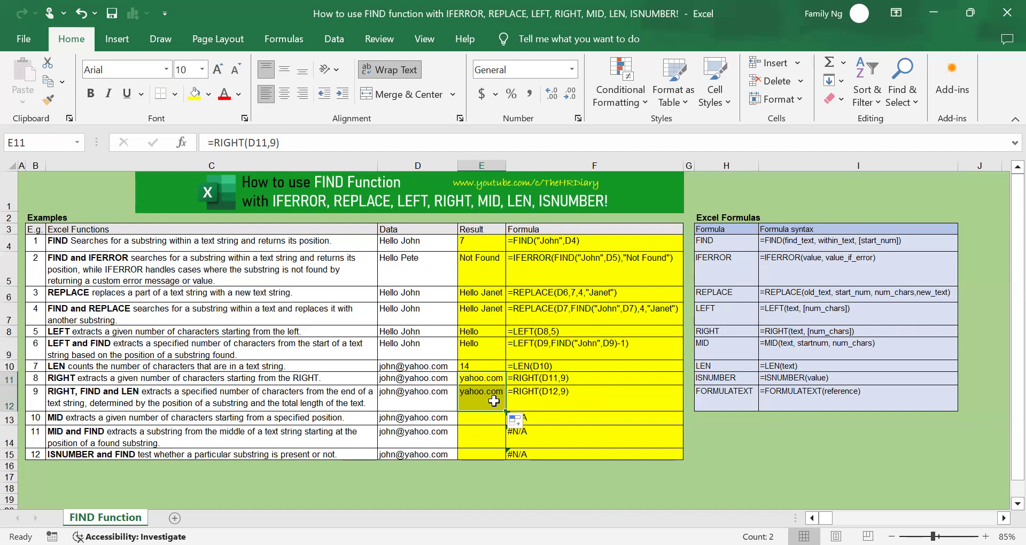
click(494, 401)
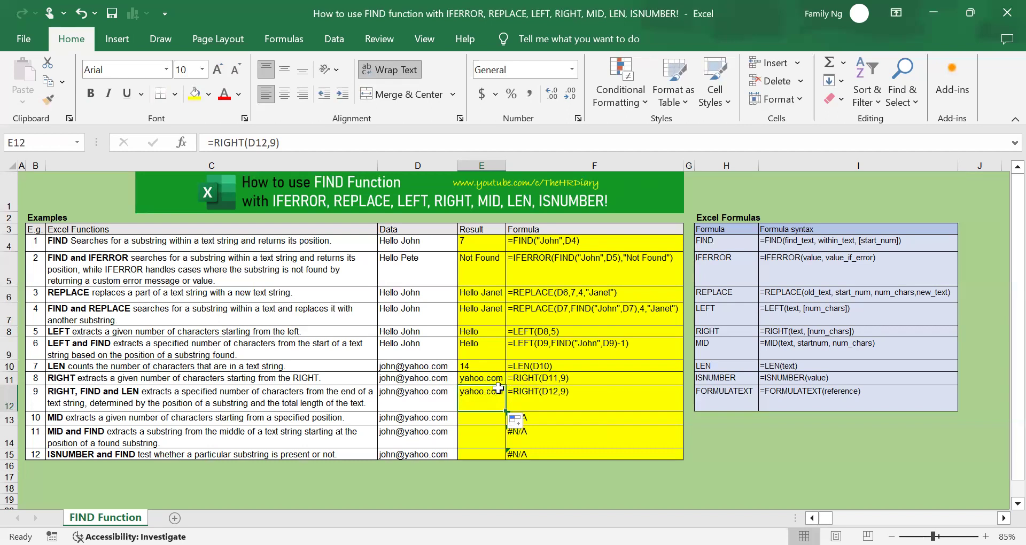
- Check the LEN and RIGHT syntax, and replace the character count 9 in E12's RIGHT formula with a nested LEN(D12)
click(255, 398)
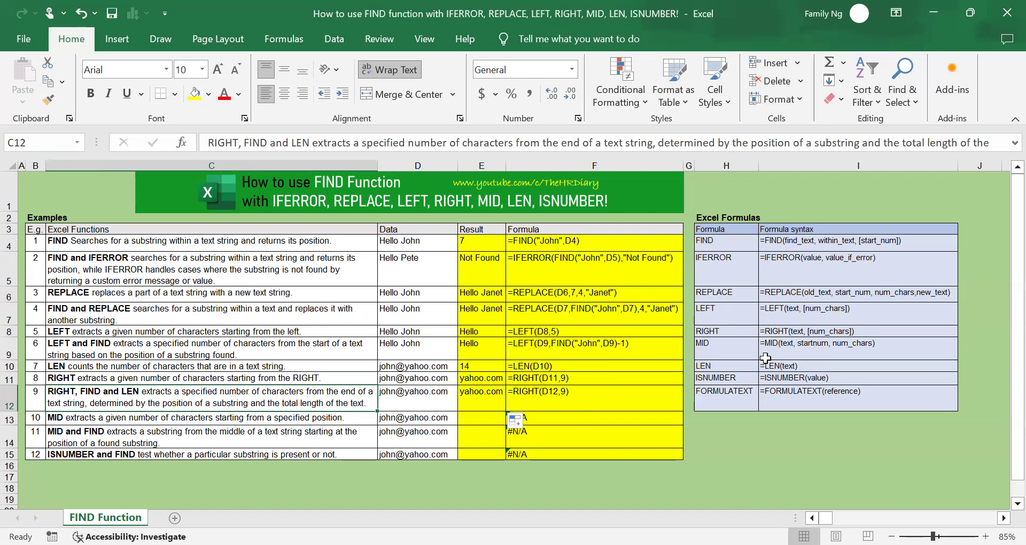
drag(745, 366, 789, 366)
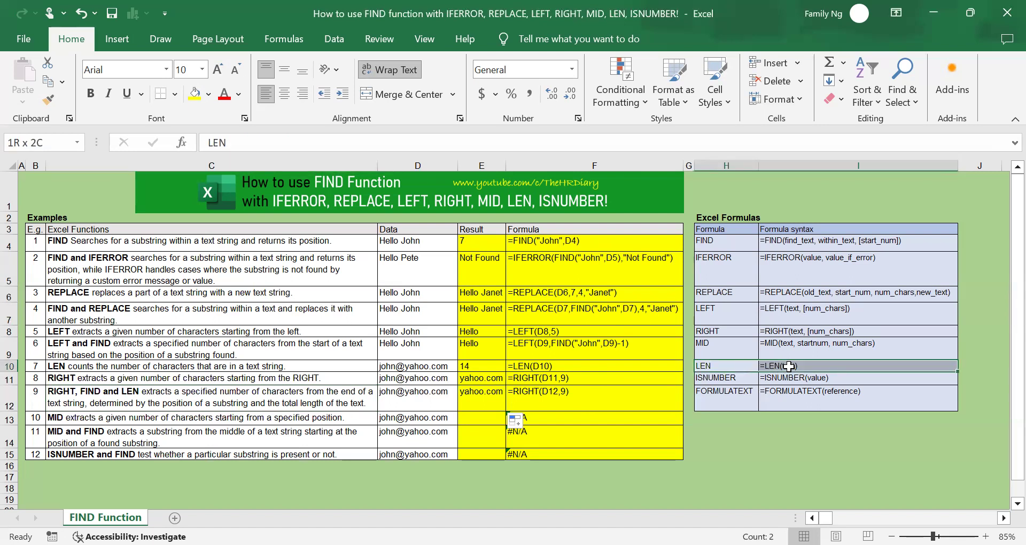
drag(748, 332, 776, 332)
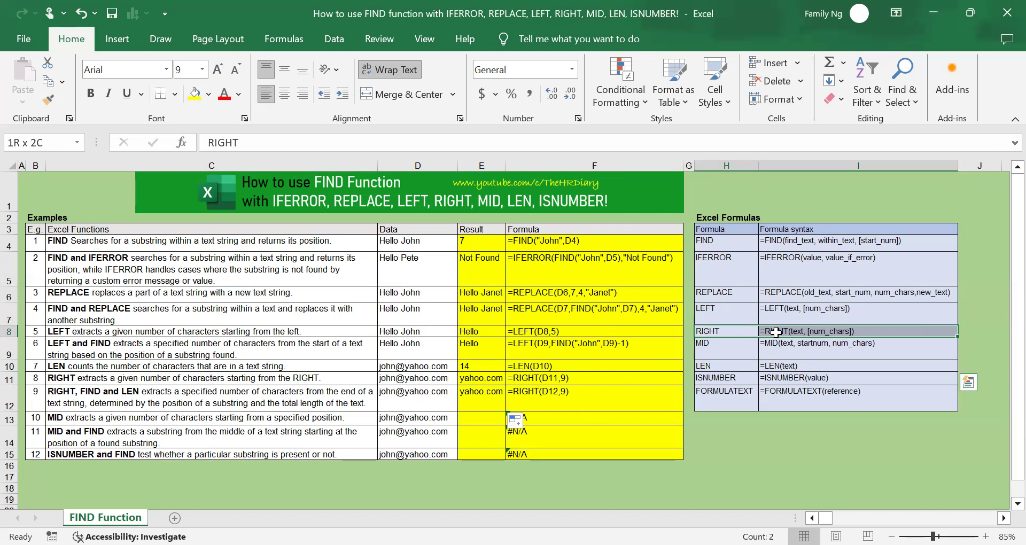
drag(776, 332, 776, 332)
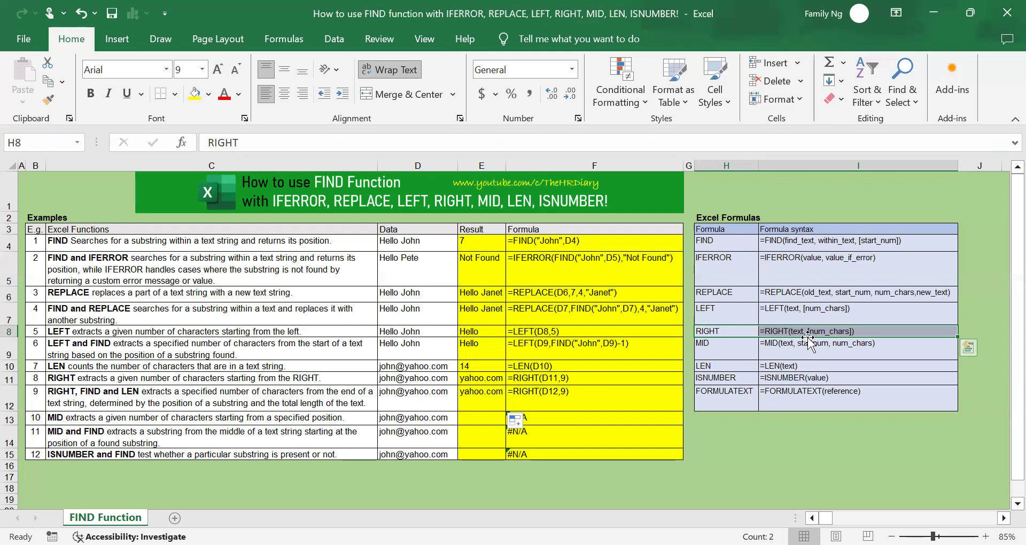
click(476, 398)
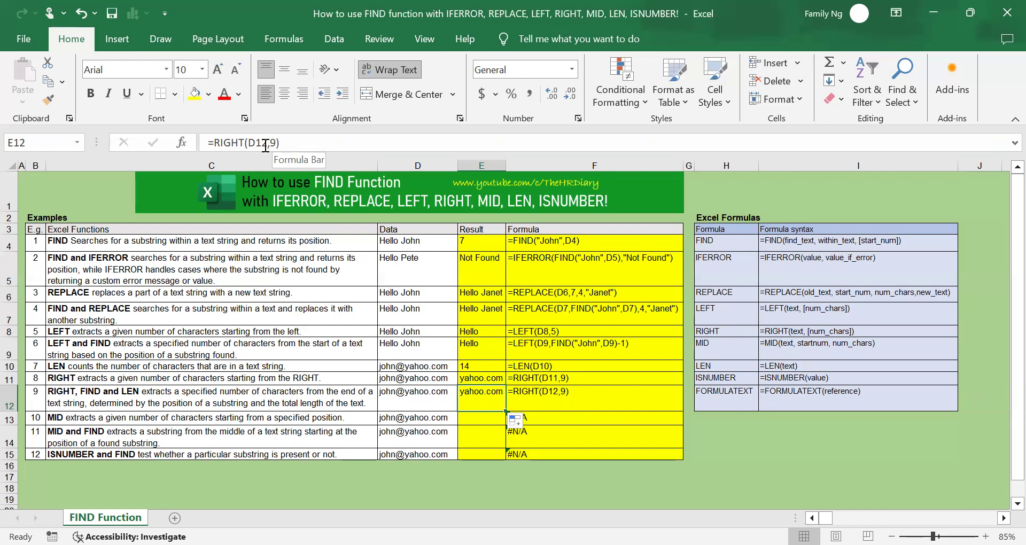
drag(270, 143, 276, 144)
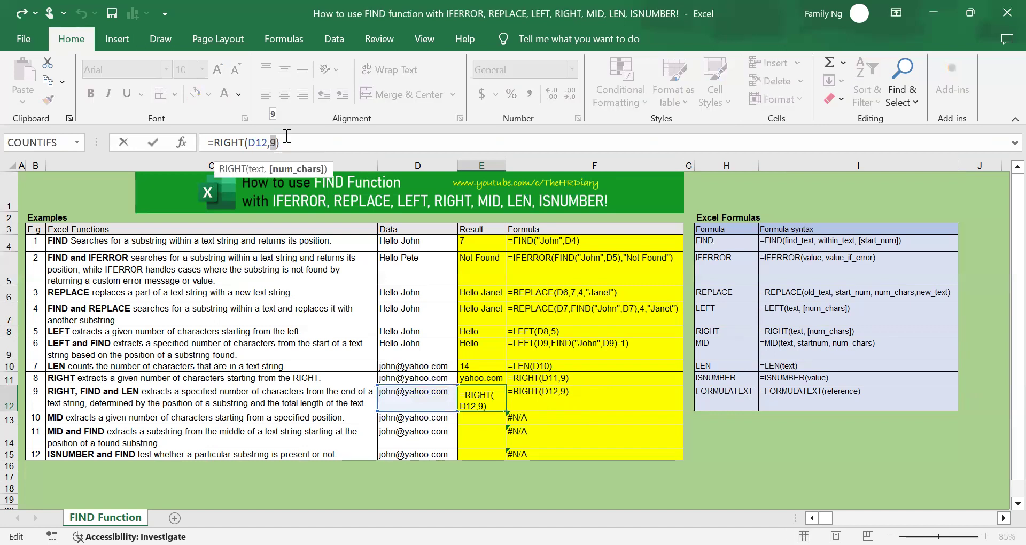
text(len)
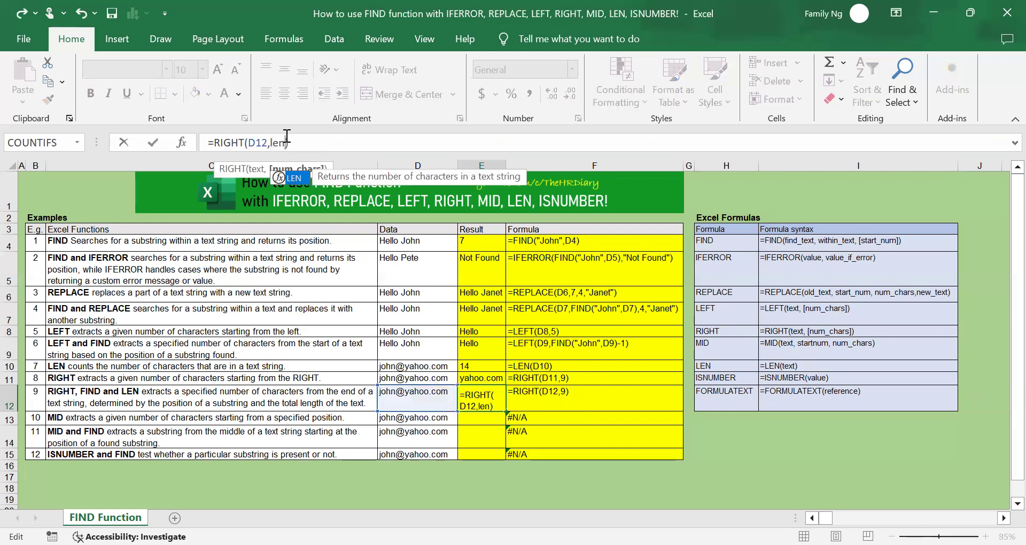
text(()
click(412, 397)
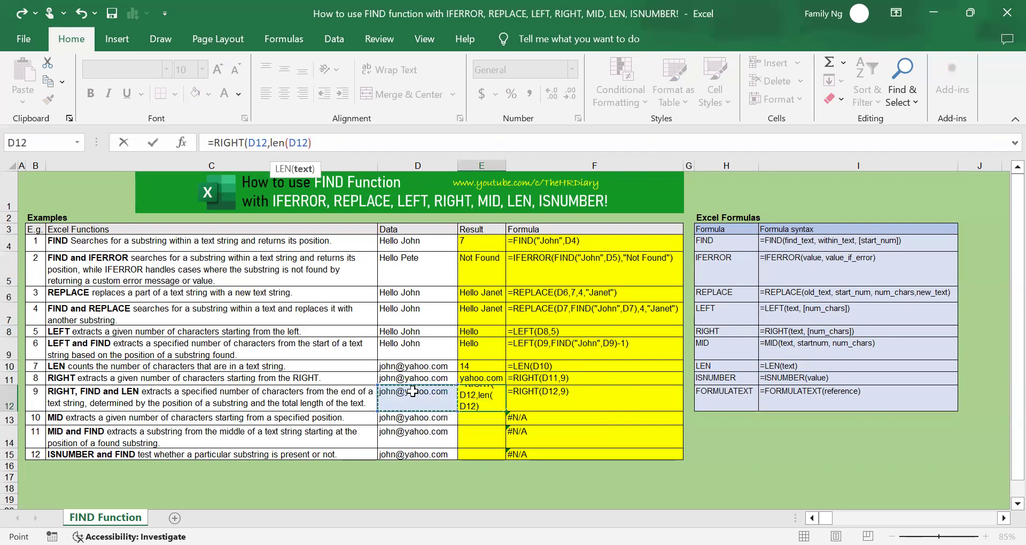
text())
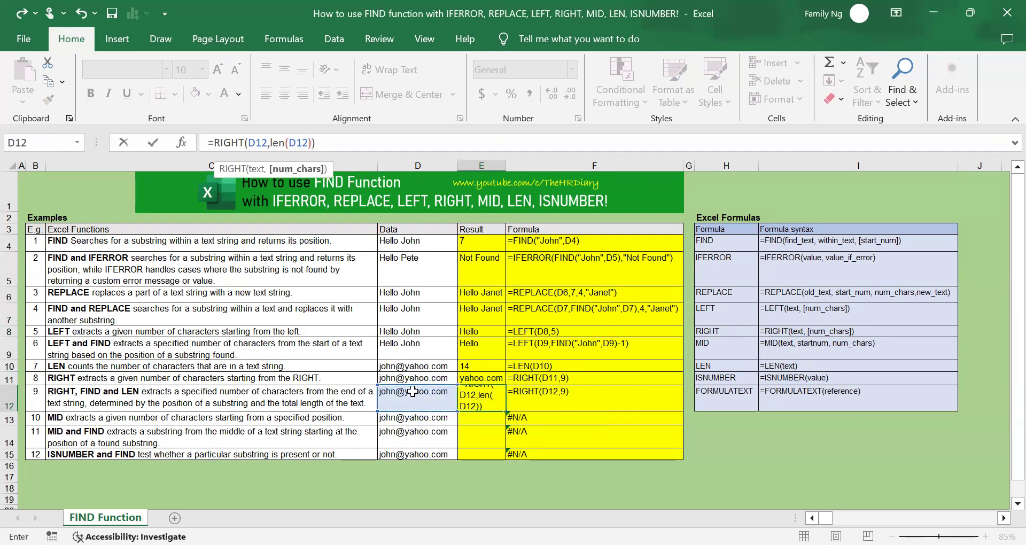
- Subtract FIND("@",D12) from the nested LEN in E12's RIGHT formula so only the text after the @ sign is extracted
text(-find)
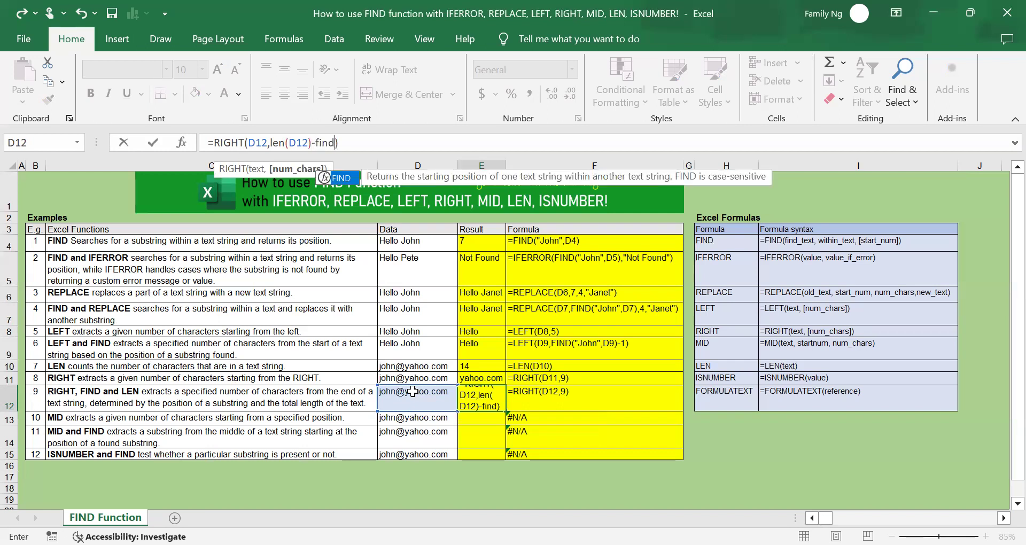
text((")
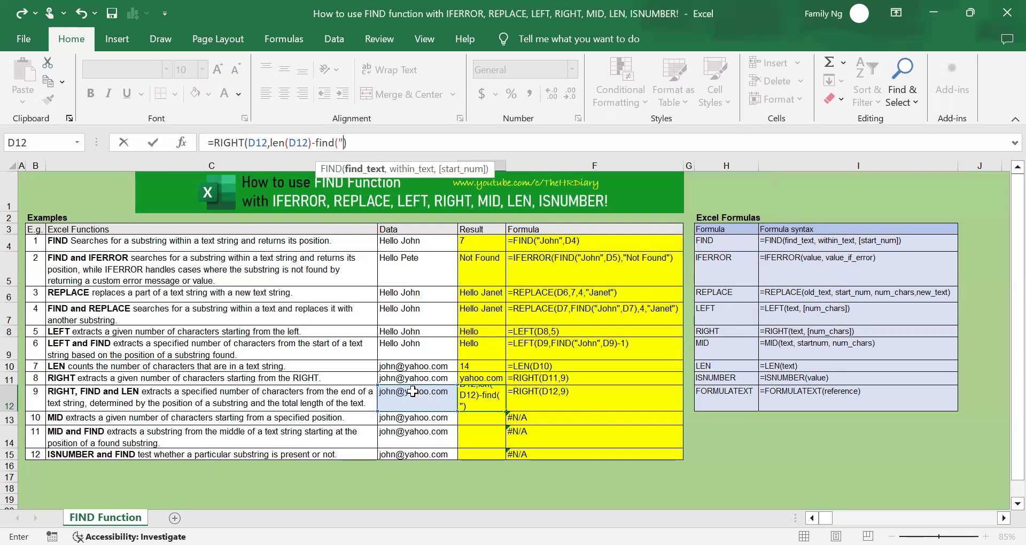
text(@",)
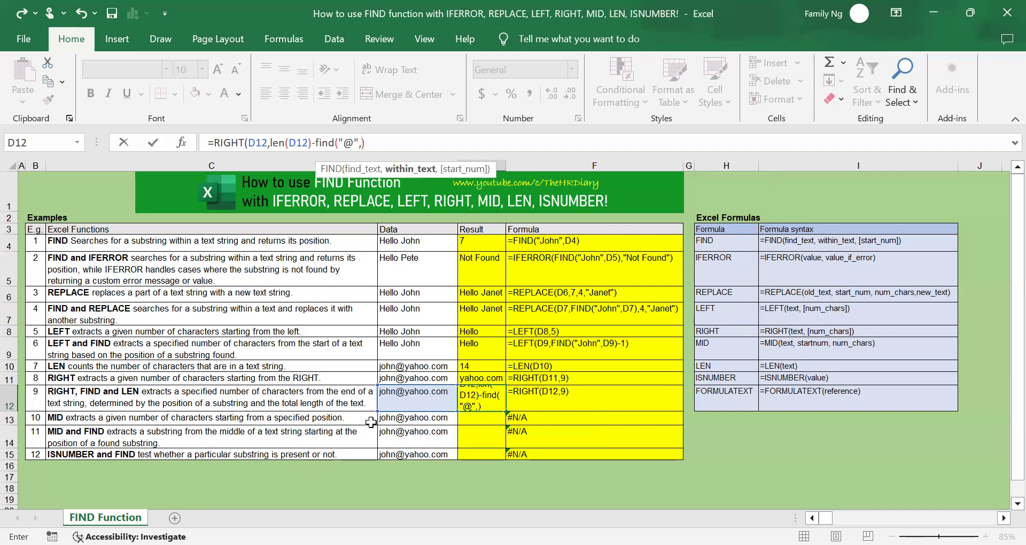
click(406, 398)
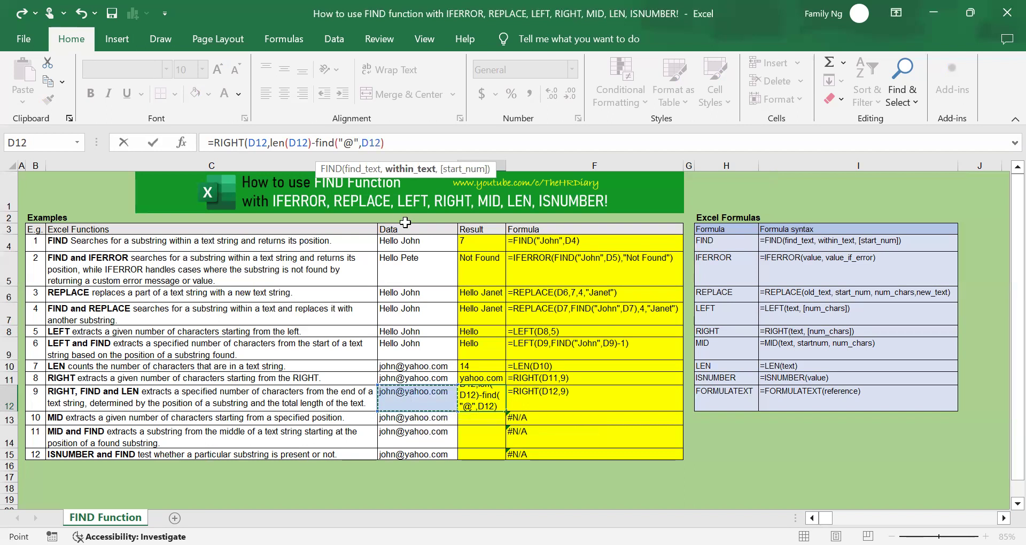
key(Return)
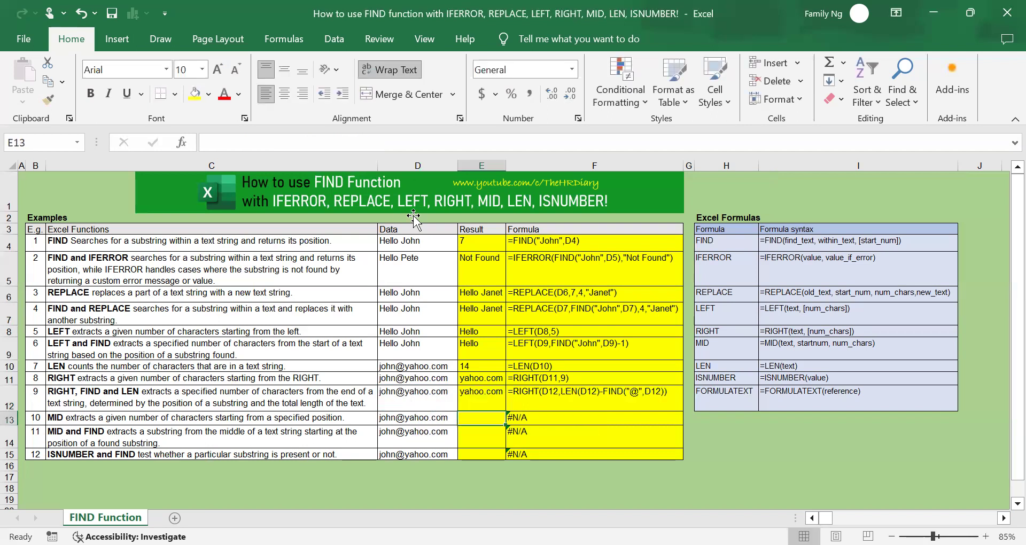
- Copy the combined RIGHT, LEN and FIND formula from E12 down to E13
key(Up)
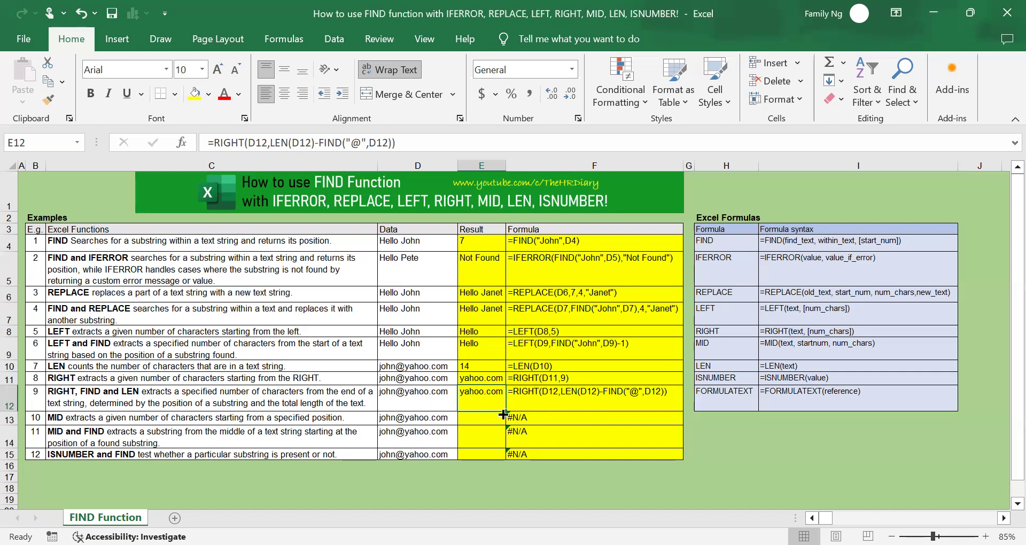
drag(504, 411, 504, 426)
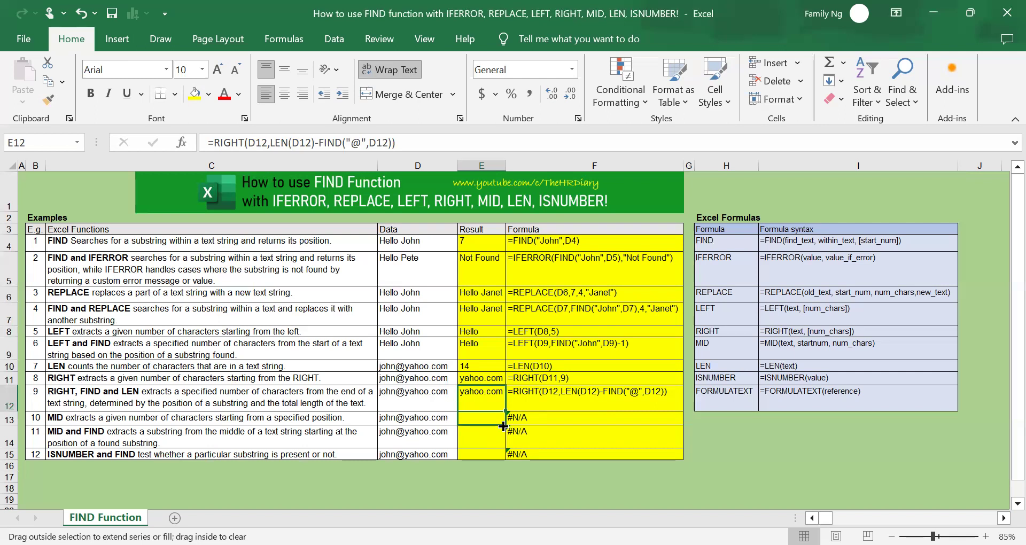
drag(504, 426, 503, 426)
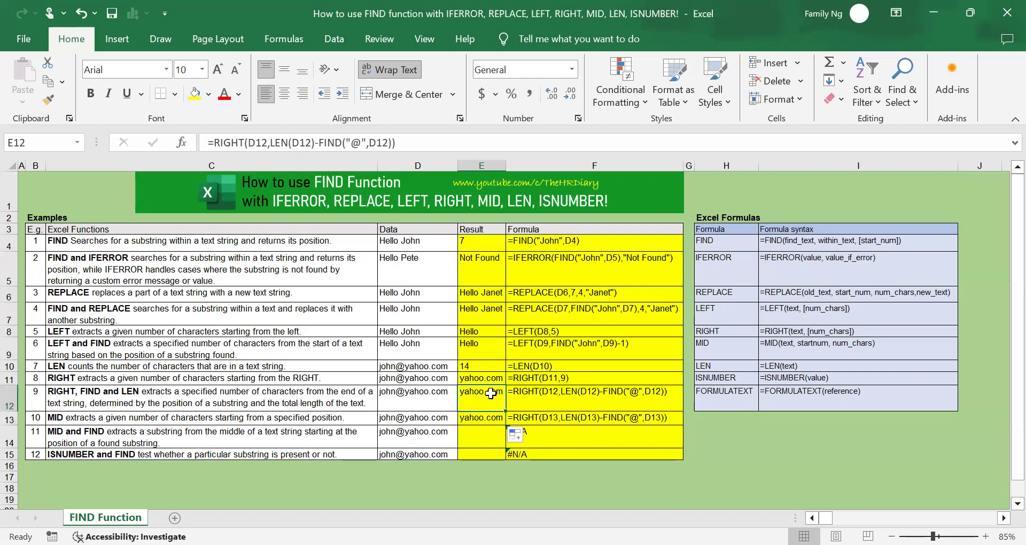
click(499, 420)
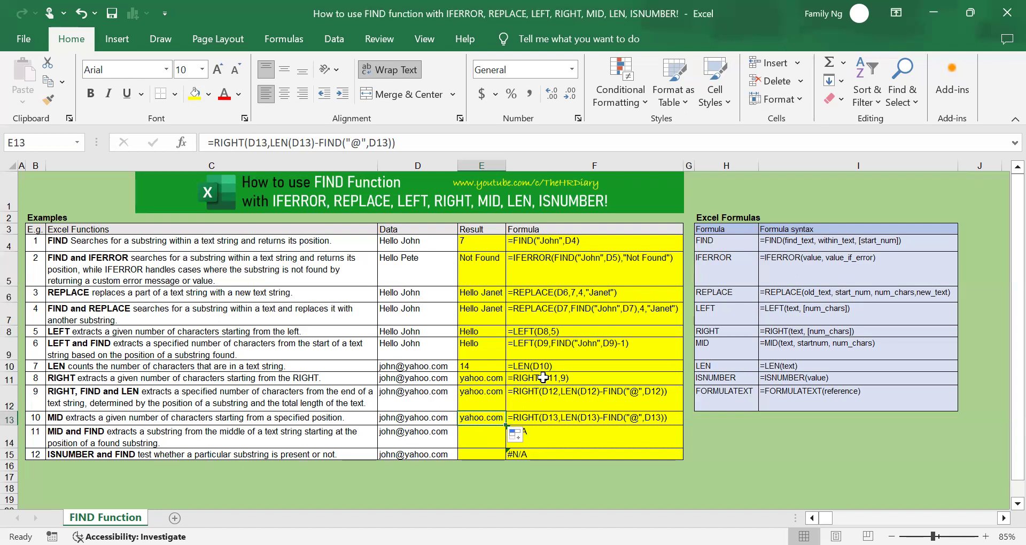
- Check the MID example description and its syntax, and clear the copied RIGHT formula from E13
click(128, 416)
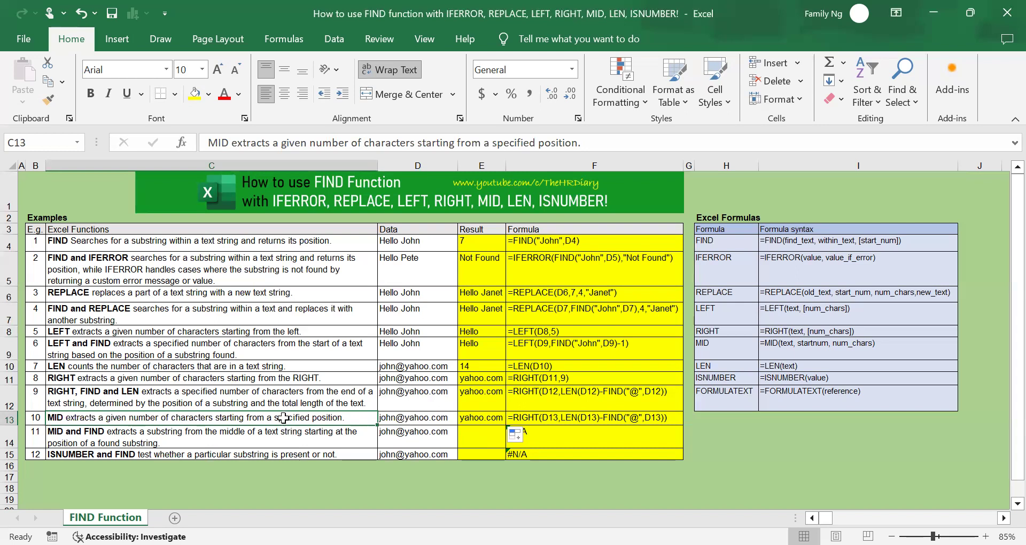
drag(742, 348, 811, 348)
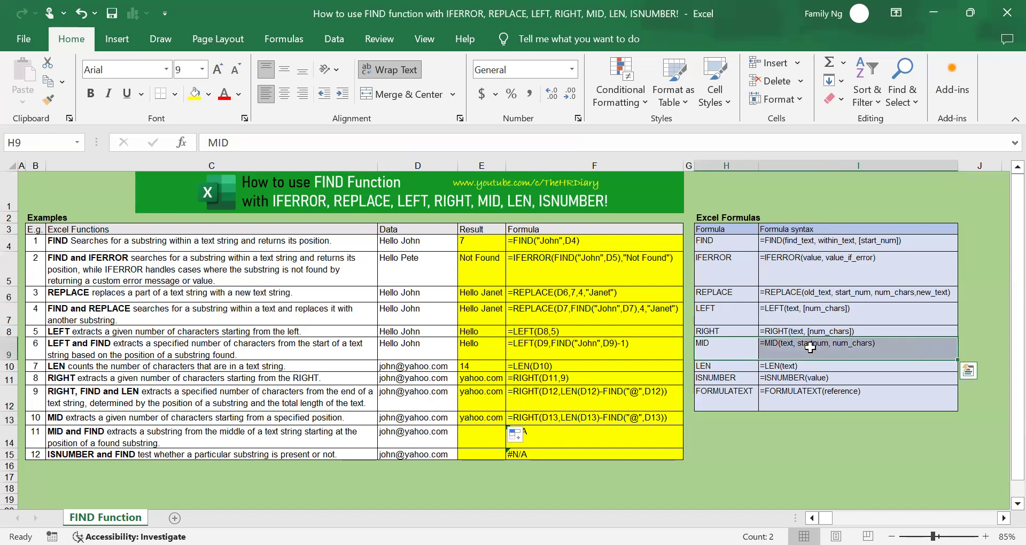
click(811, 347)
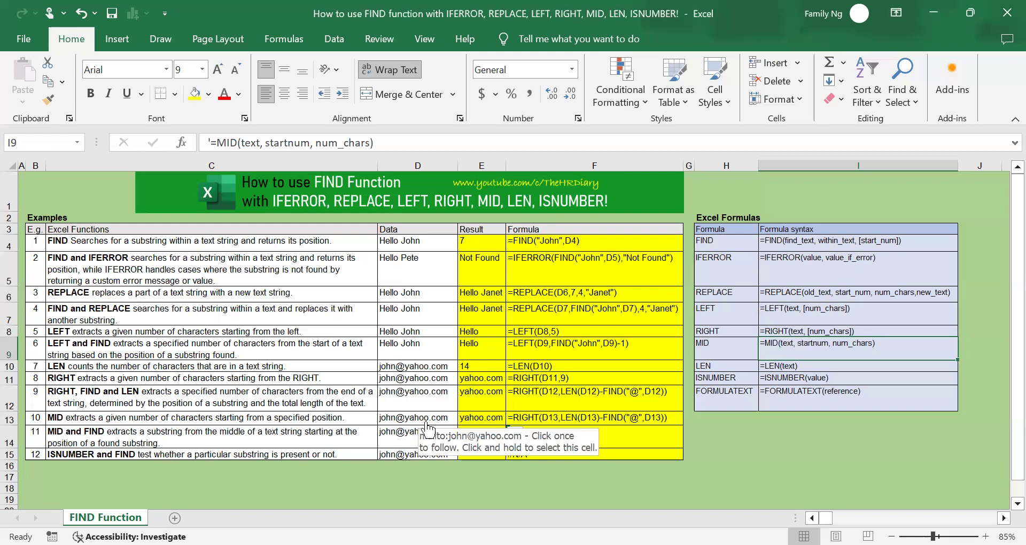
click(491, 410)
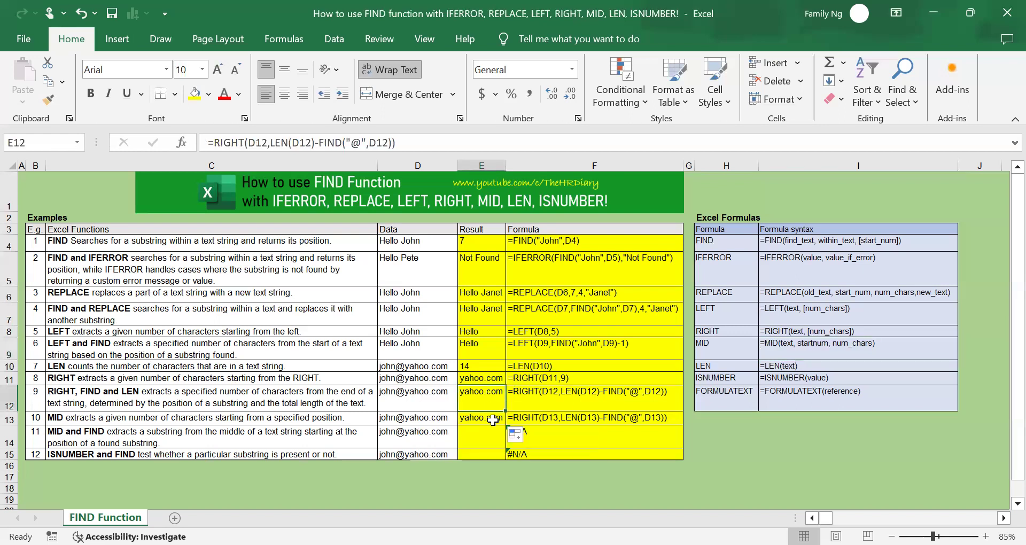
click(486, 420)
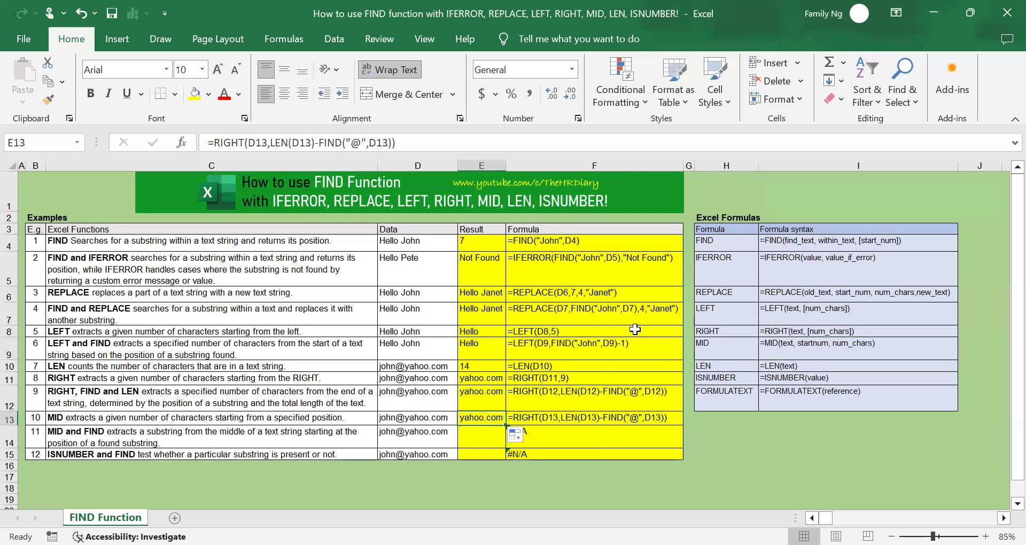
key(Delete)
- Enter =MID(D13,6,9) in E13 to extract nine characters starting from position 6
text(=)
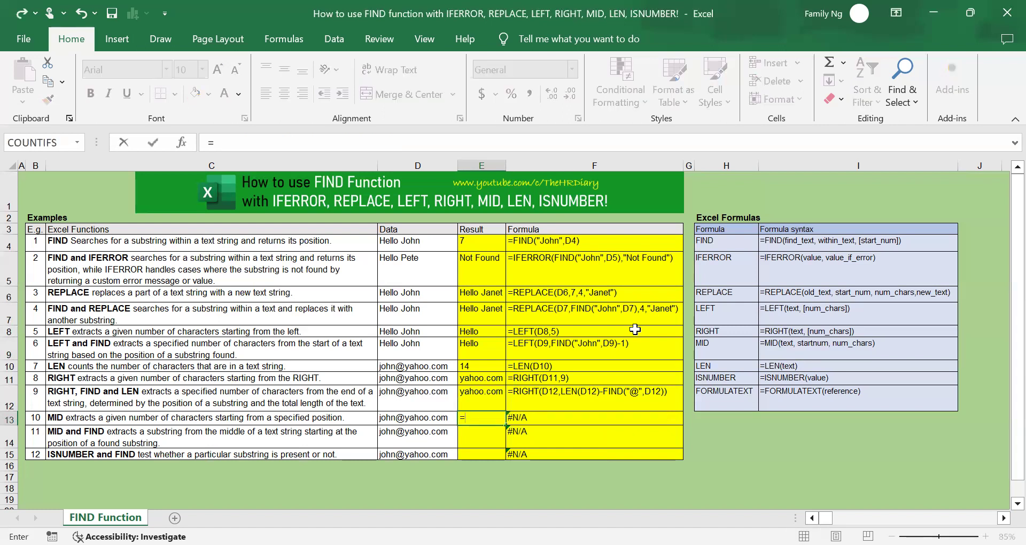
text(mid()
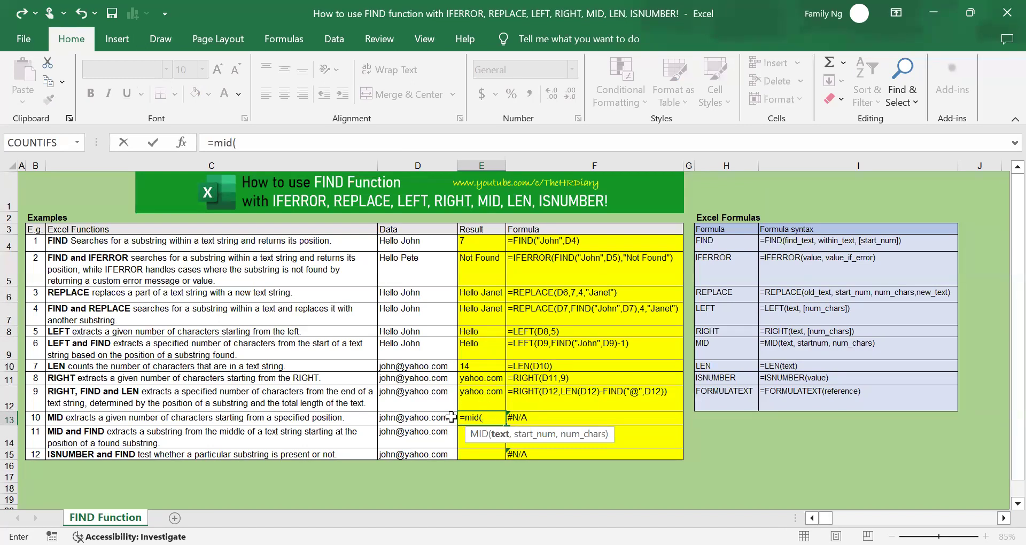
click(435, 417)
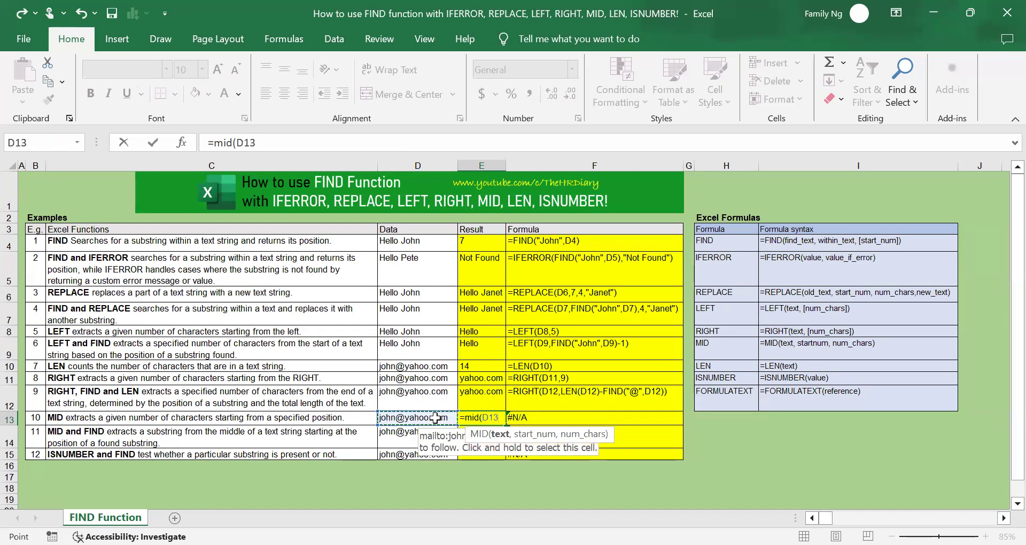
text(,)
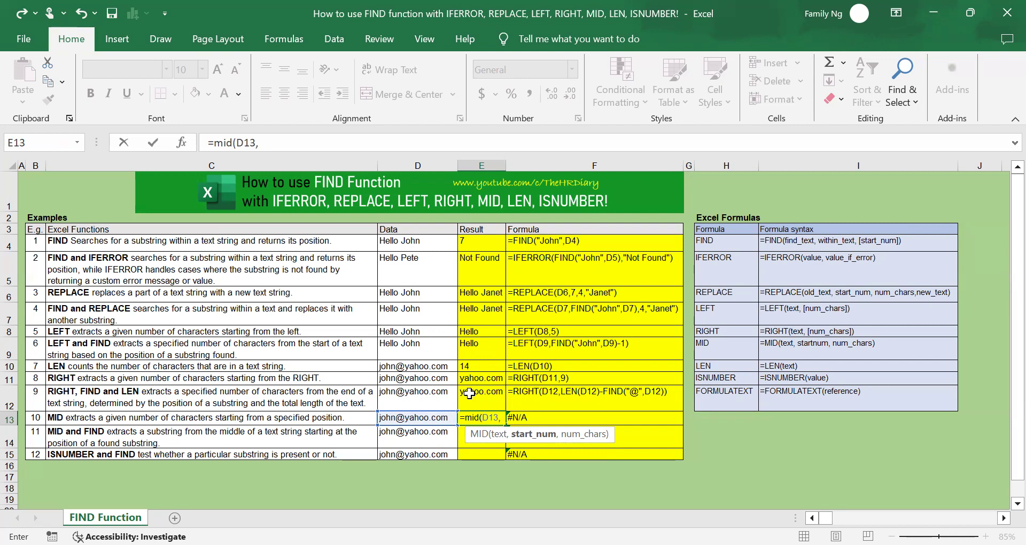
text(6)
click(298, 141)
text(,)
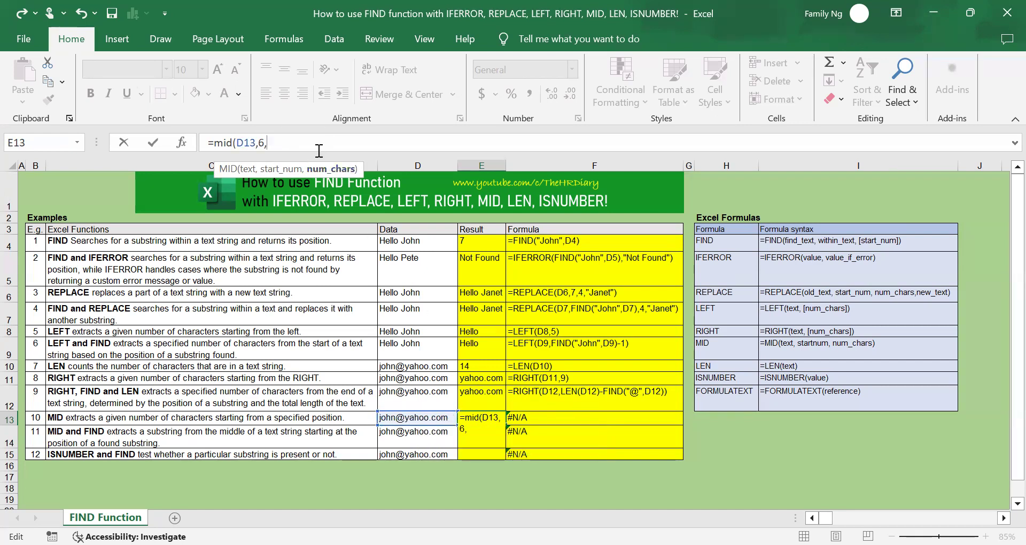
text(9))
key(Return)
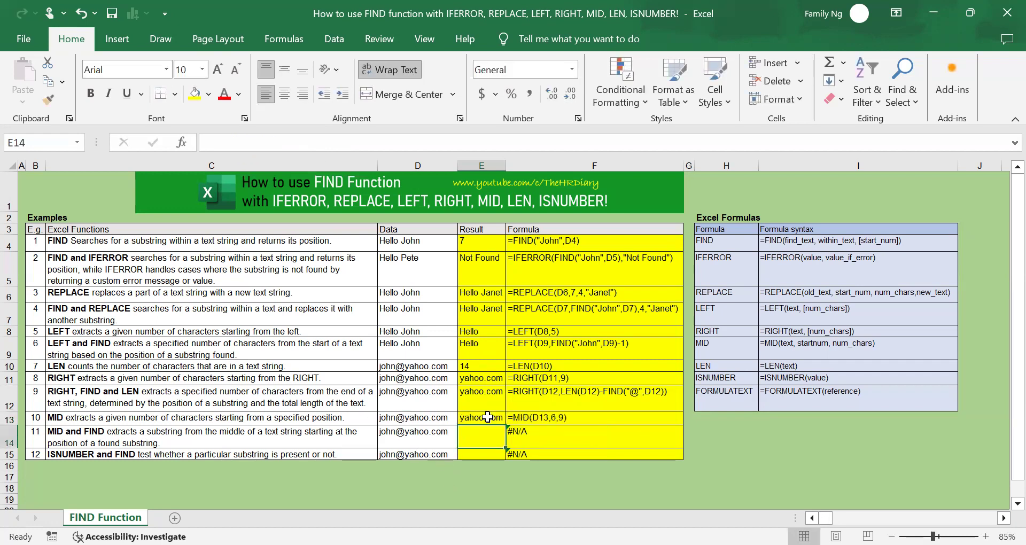
- Copy the MID formula from E13 down to E14 for the MID and FIND example
click(488, 417)
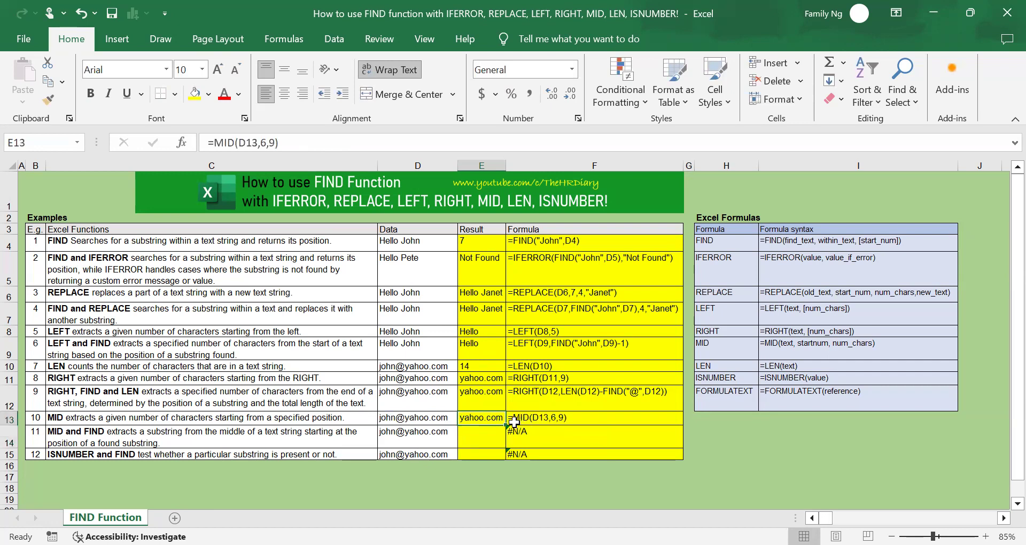
drag(508, 426, 508, 449)
click(488, 435)
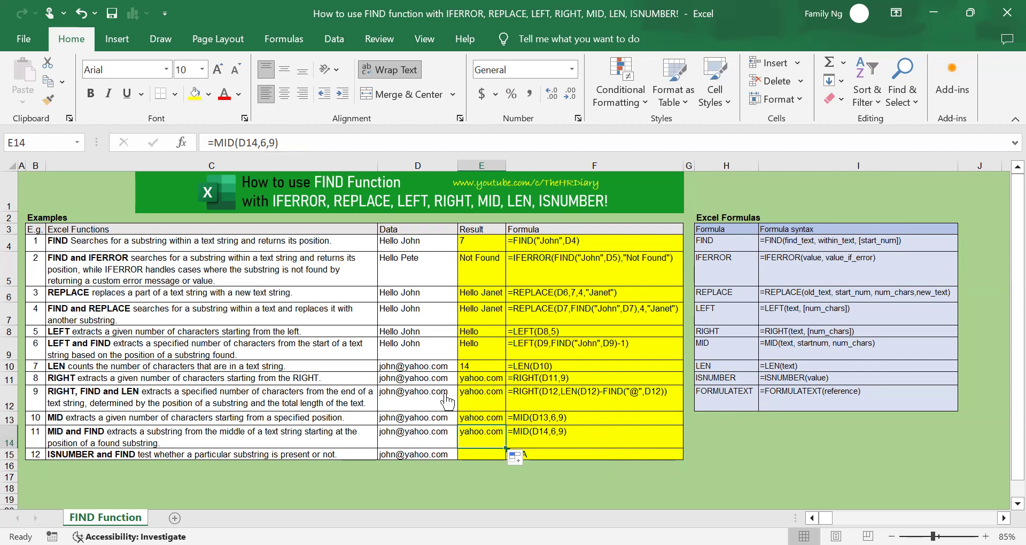
- Replace the start number 6 in E14's MID formula with FIND("@",D14), and widen column E slightly
click(264, 143)
drag(264, 142, 268, 143)
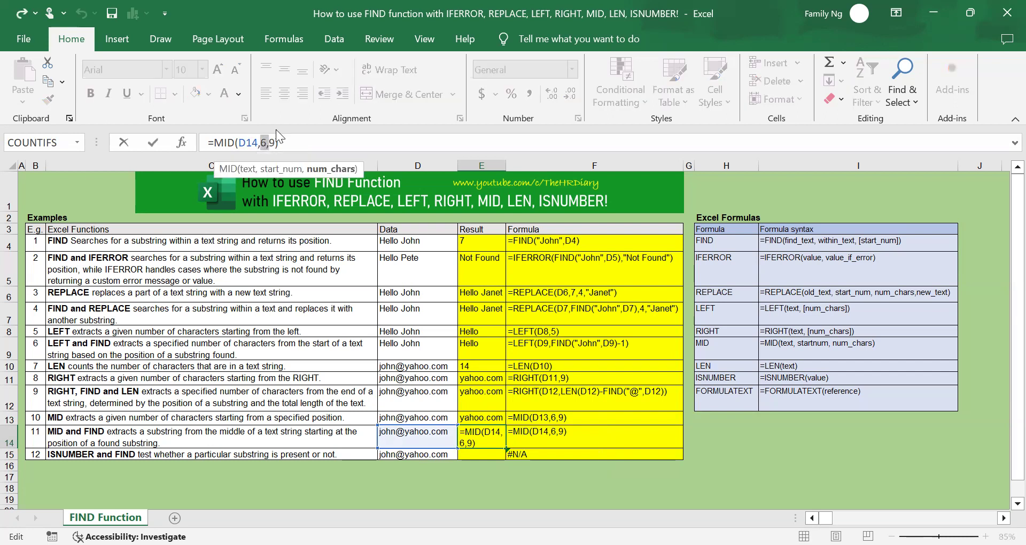
text(fin)
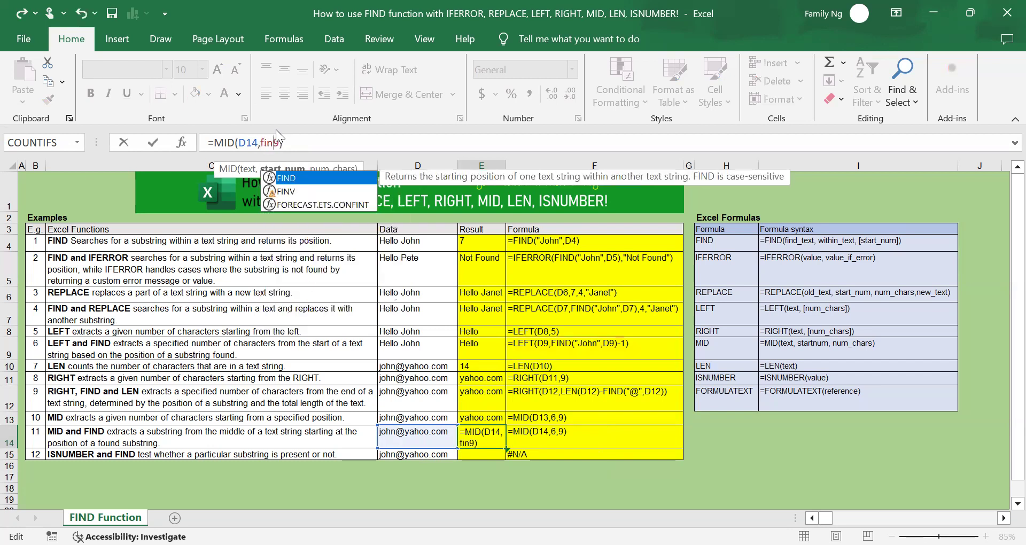
text(d)
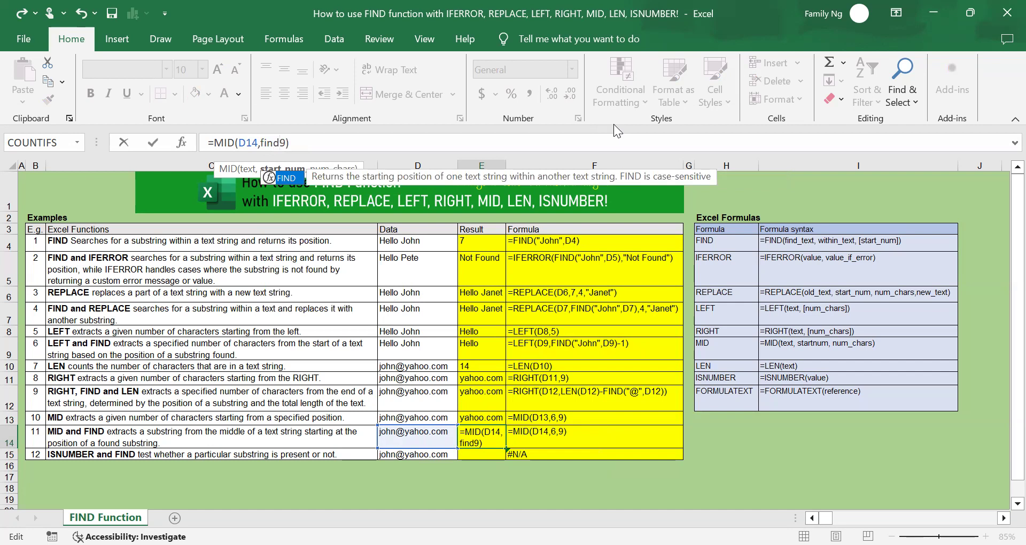
text(("@)
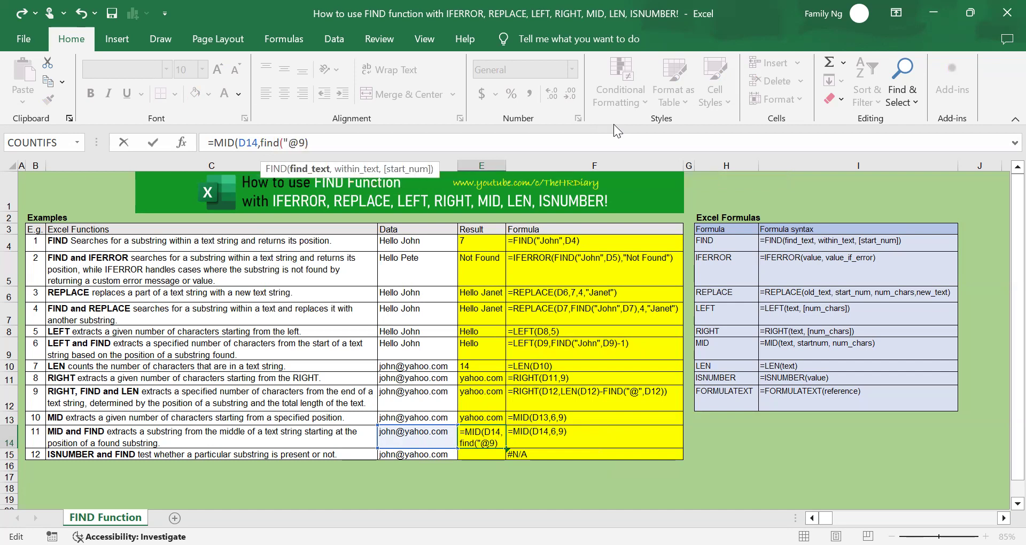
text(",)
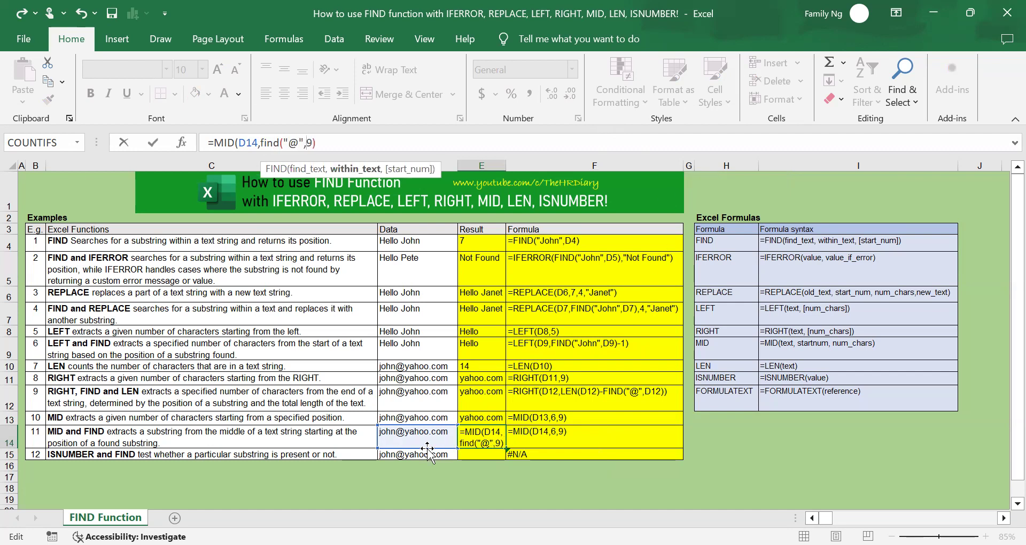
click(426, 431)
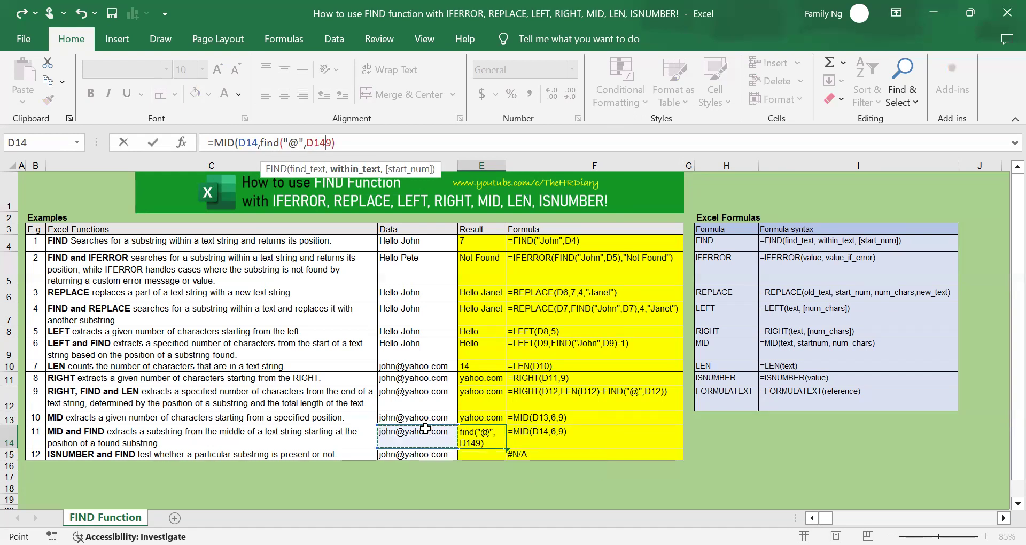
text(),)
key(Return)
key(Up)
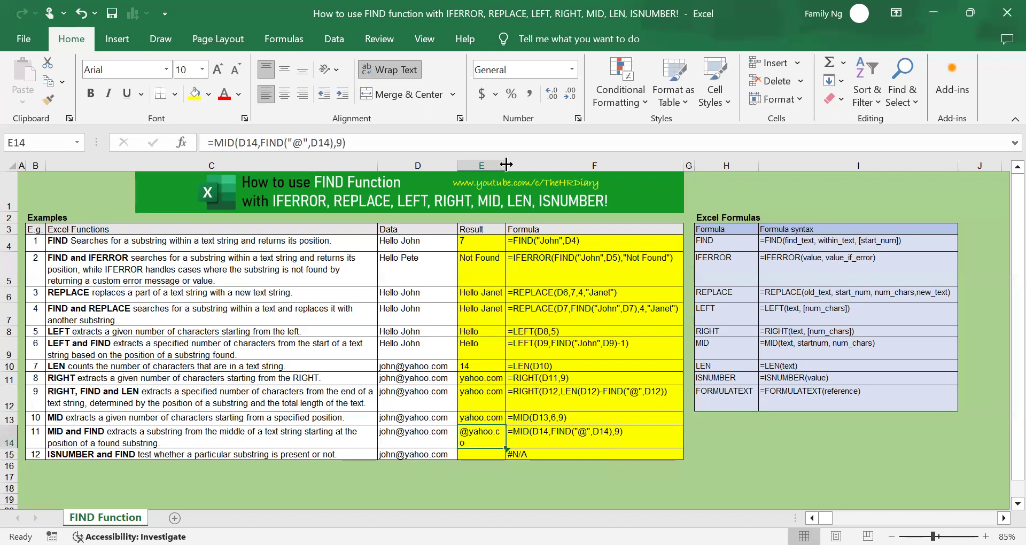
drag(506, 165, 514, 165)
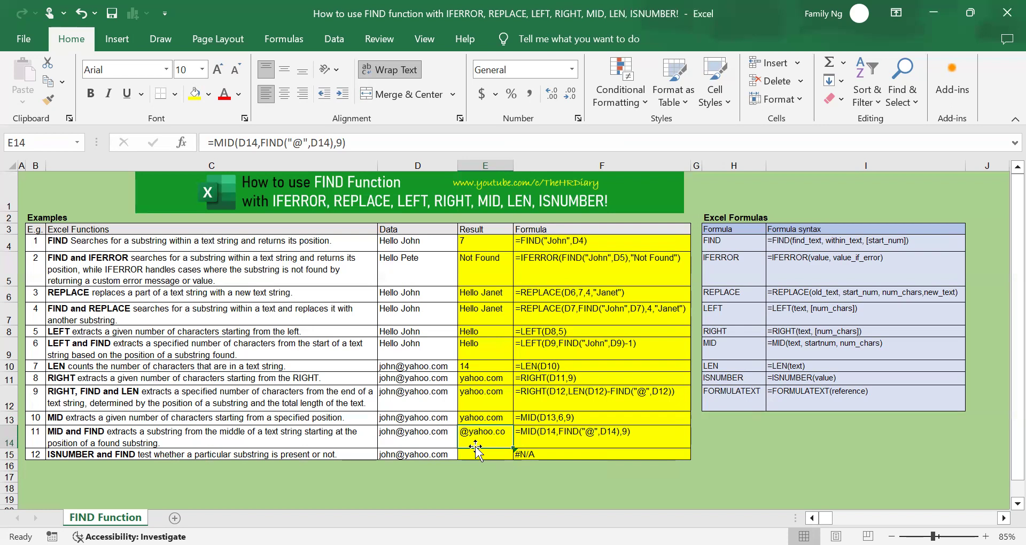
- Add +1 after the nested FIND in E14's MID formula so extraction starts after the @ sign
click(331, 143)
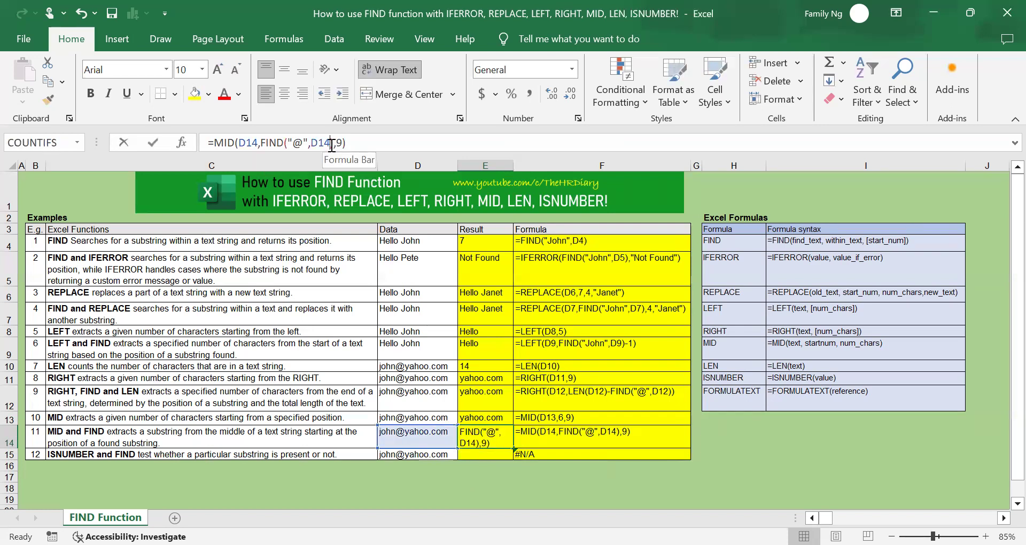
text())
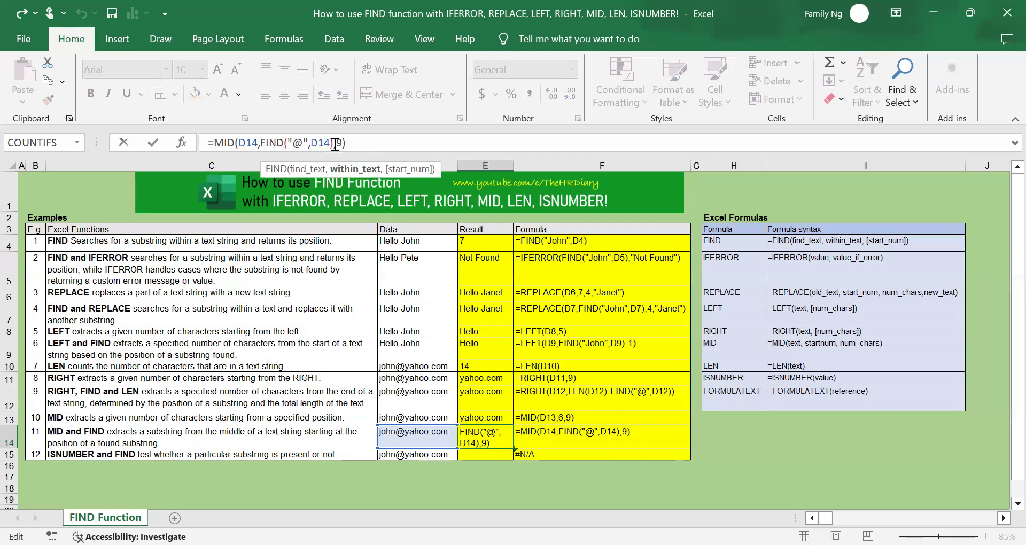
text(+)
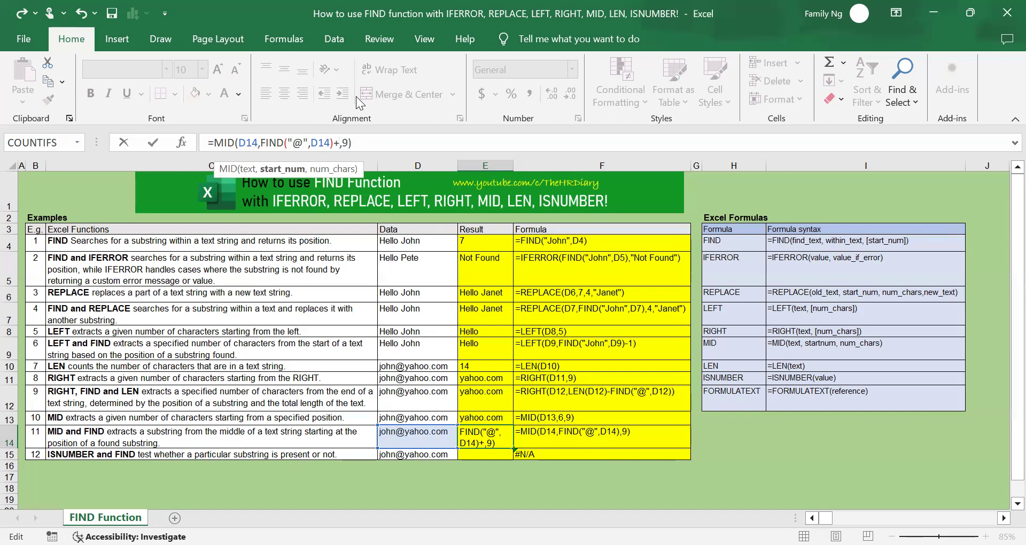
text(1)
key(Return)
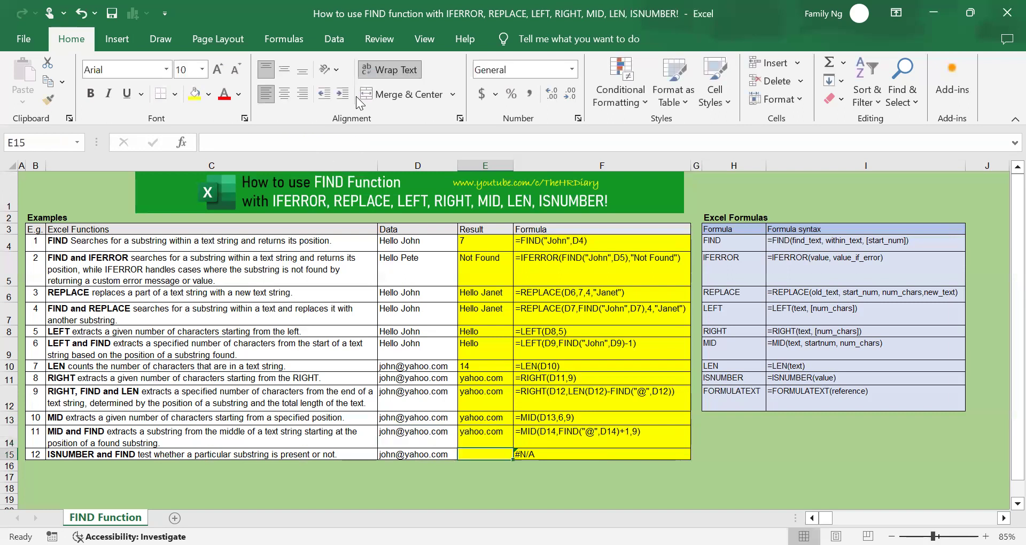
key(Up)
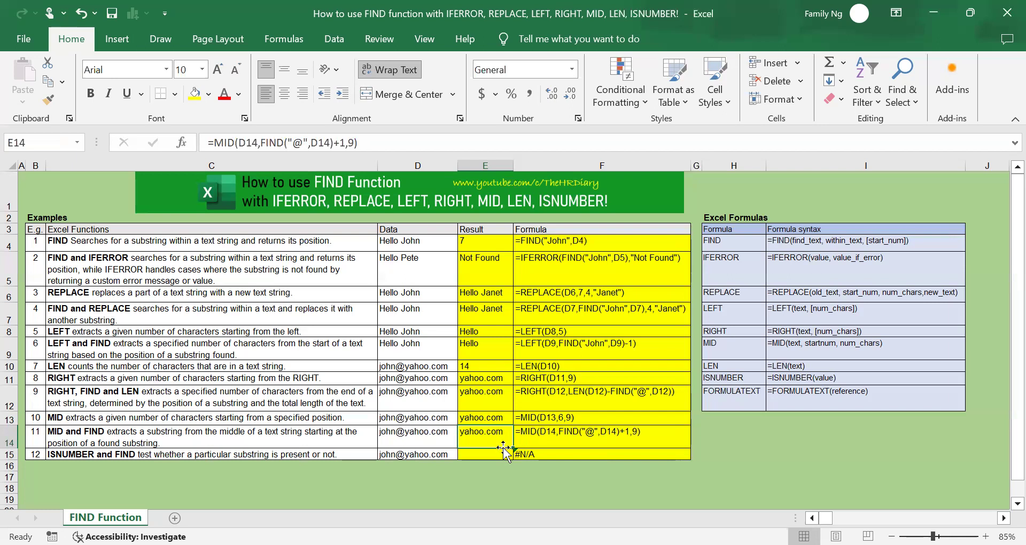
- Set the number of characters in E14's MID formula to 100
click(350, 142)
key(BackSpace)
text(1)
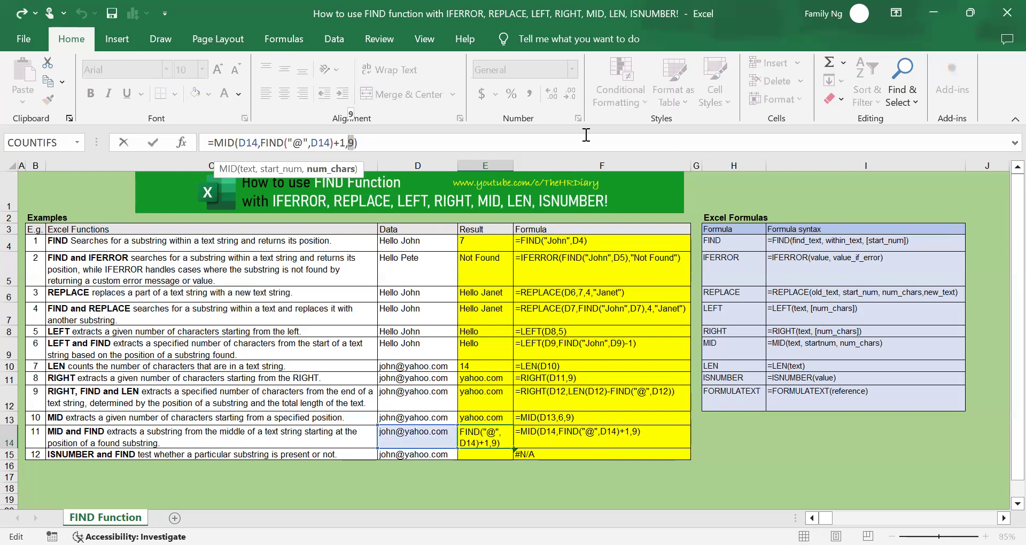
text(00)
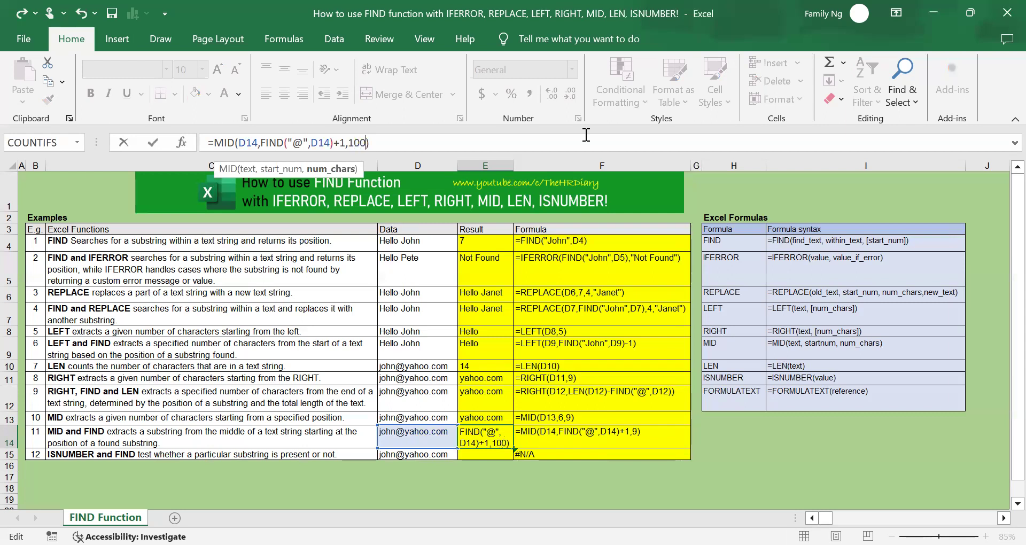
key(Return)
key(Up)
key(Down)
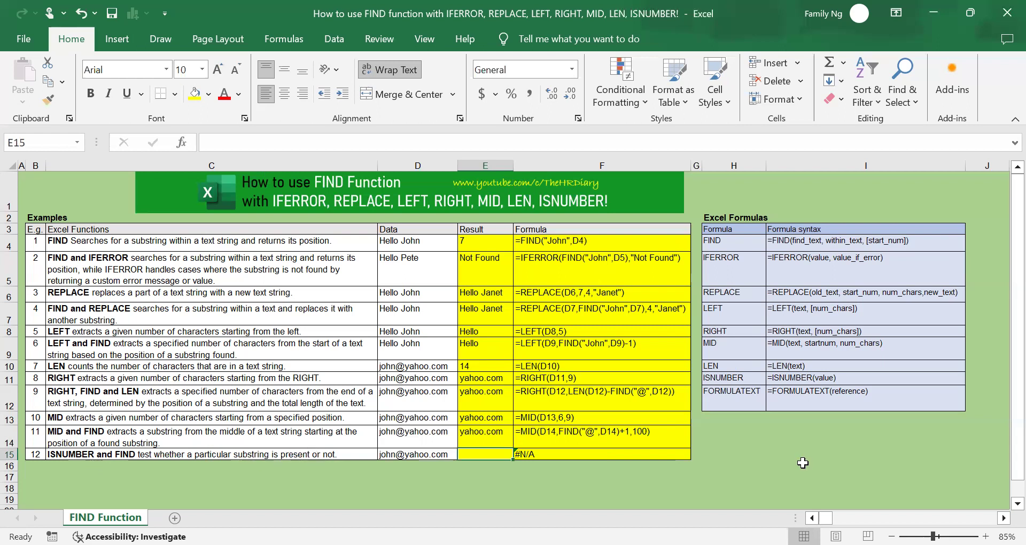
- Write =isnumber*find("yahoo.com",D15)) in E15 for the ISNUMBER and FIND example, following the ISNUMBER syntax in the reference table
drag(756, 380, 803, 377)
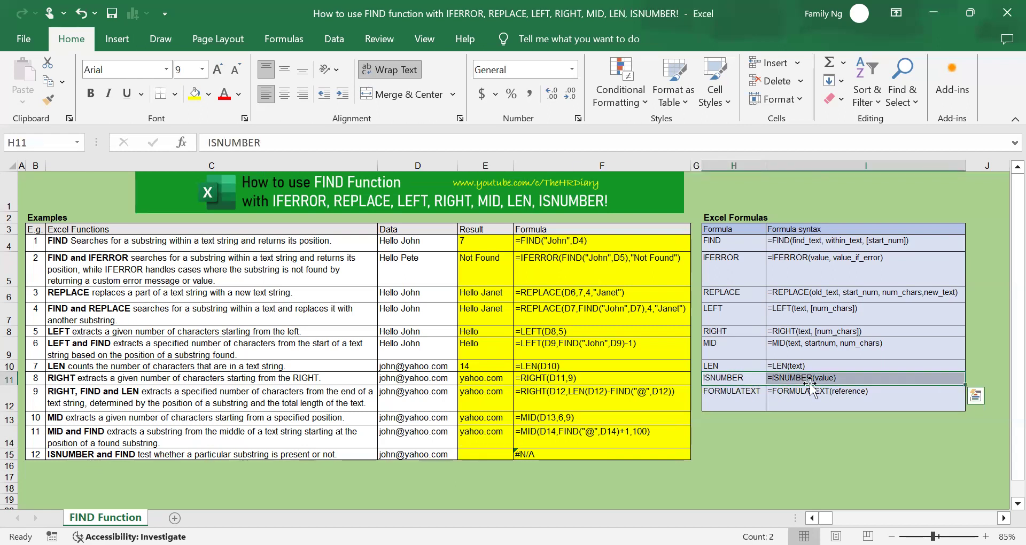
click(824, 379)
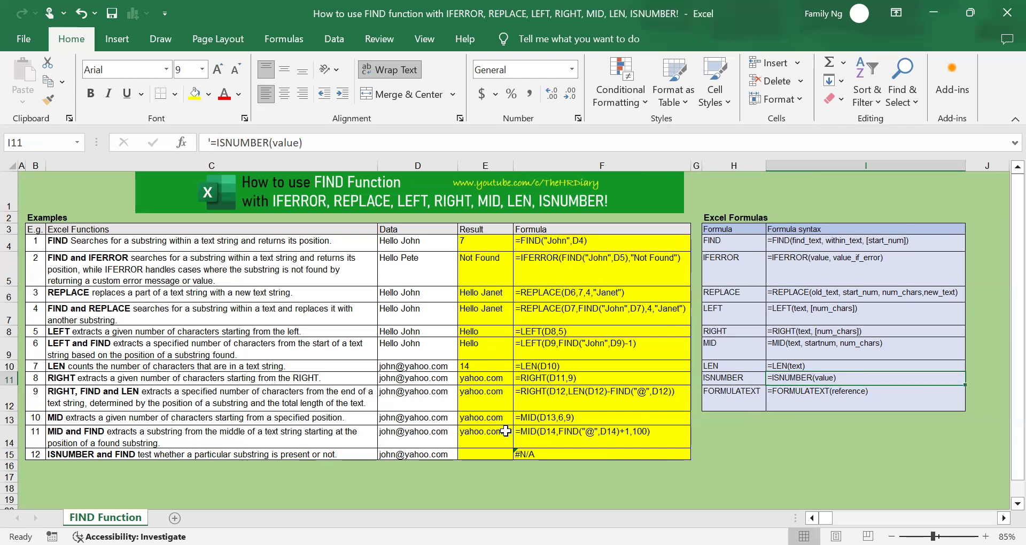
click(485, 452)
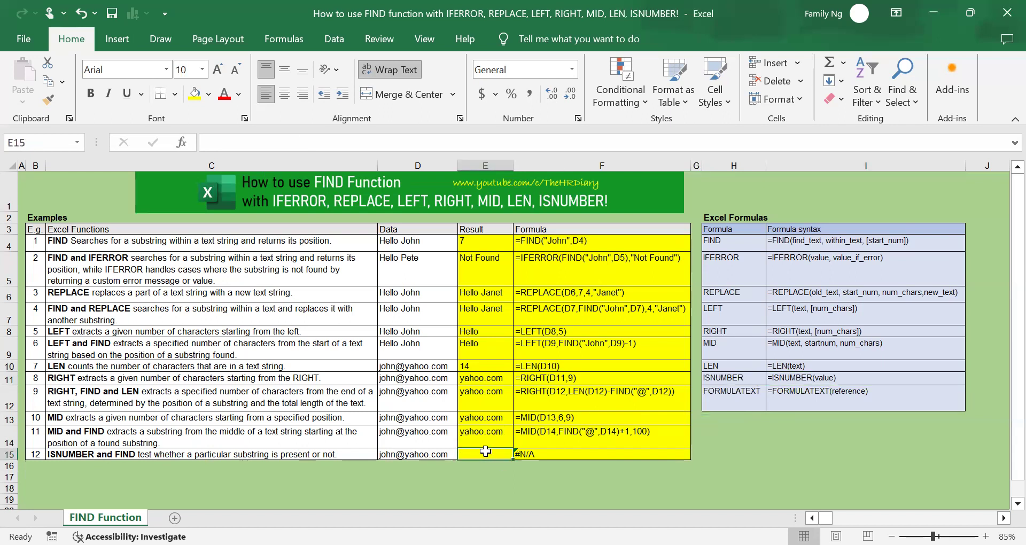
text(=)
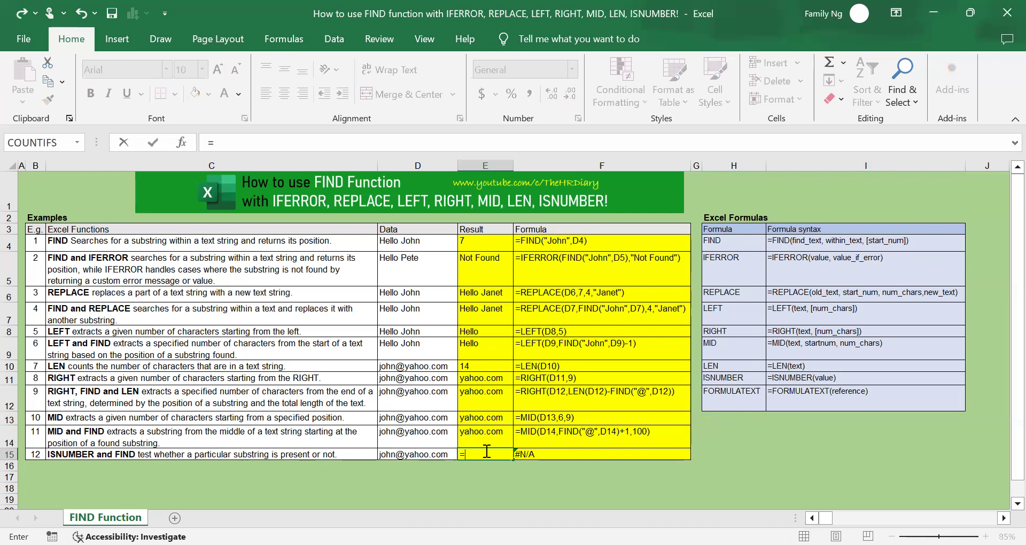
text(isnumber)
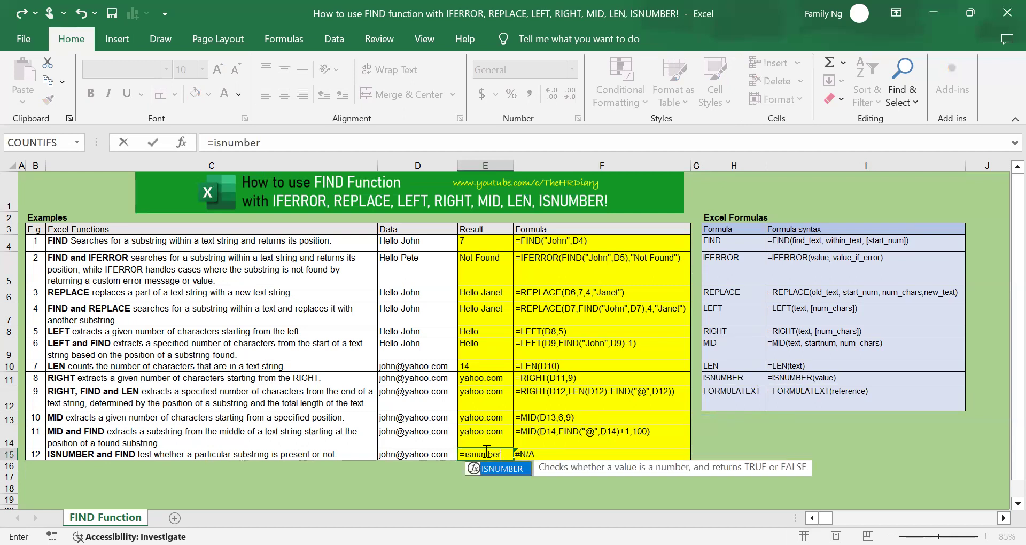
text(*find)
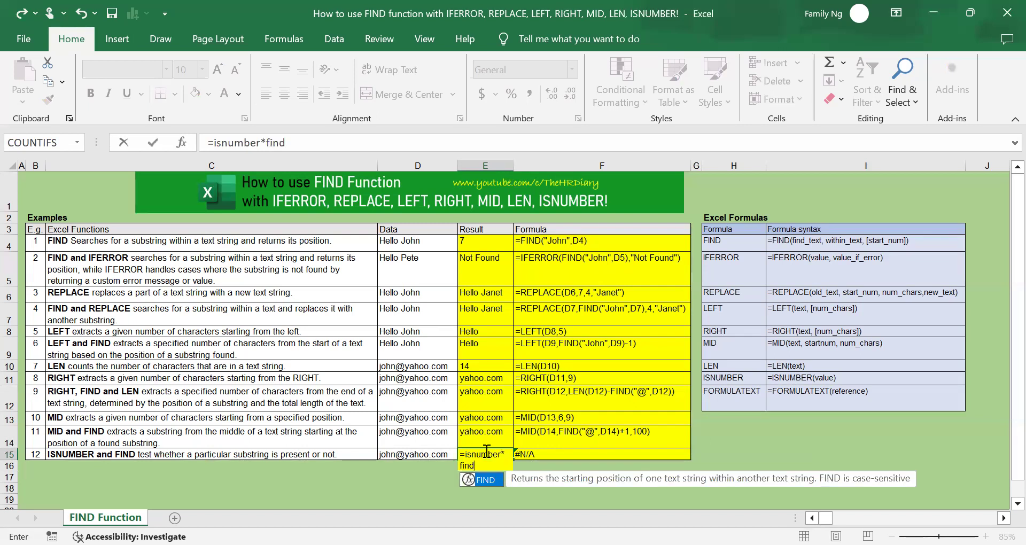
text(("yahoo.c)
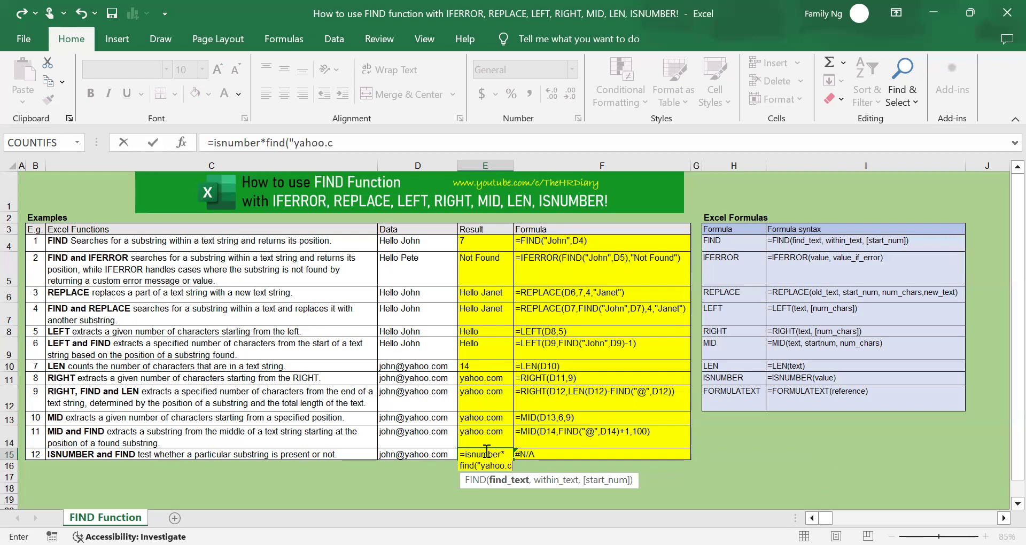
text(om")
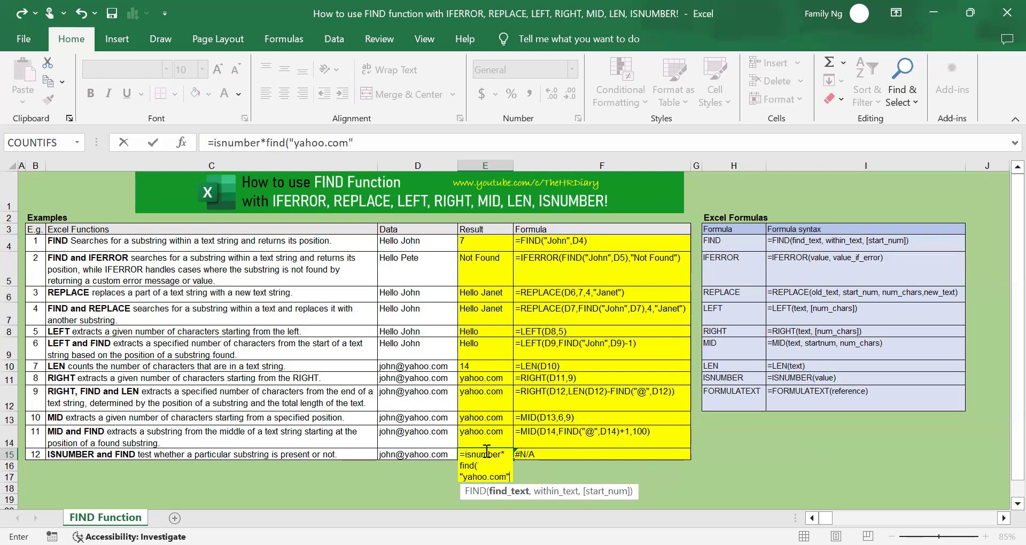
text(,)
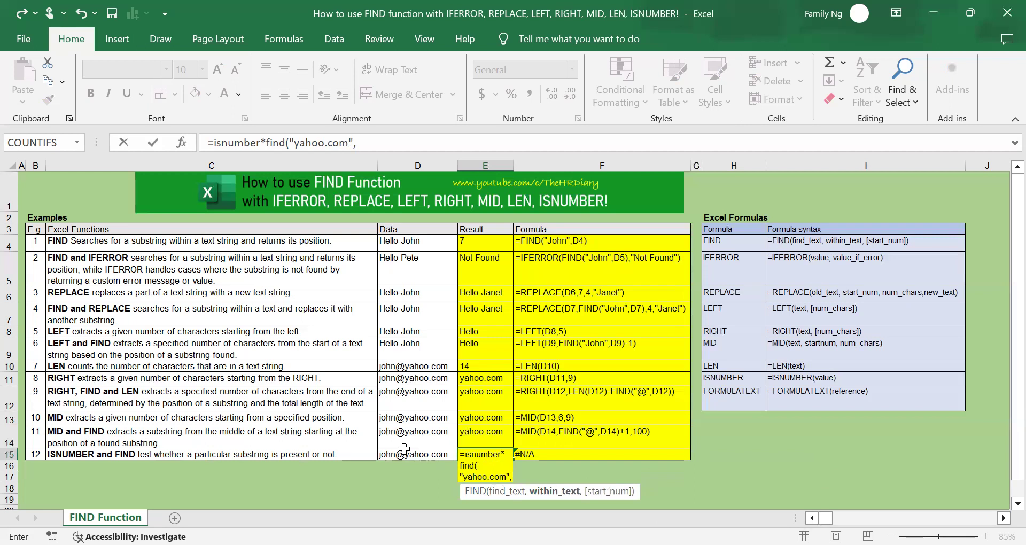
click(409, 455)
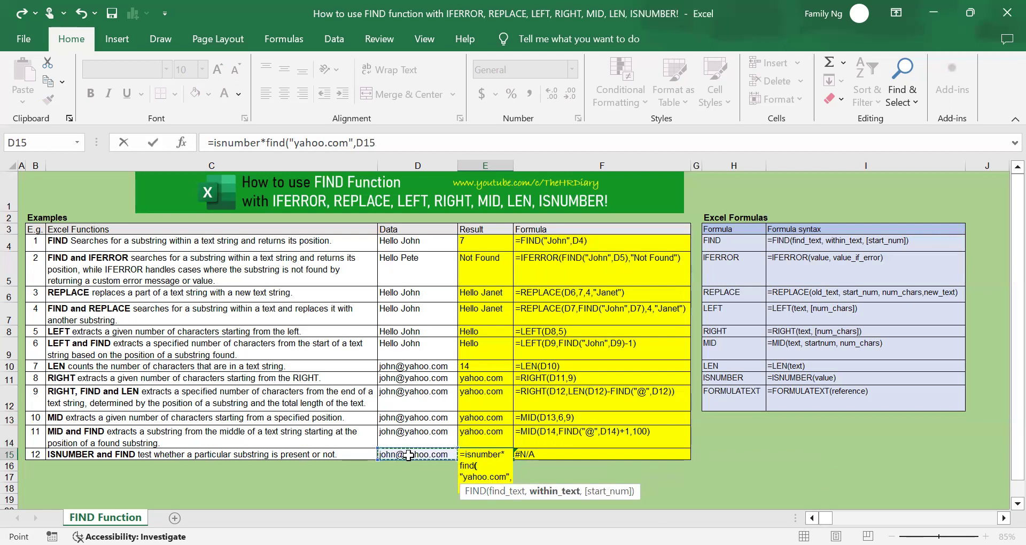
text()))
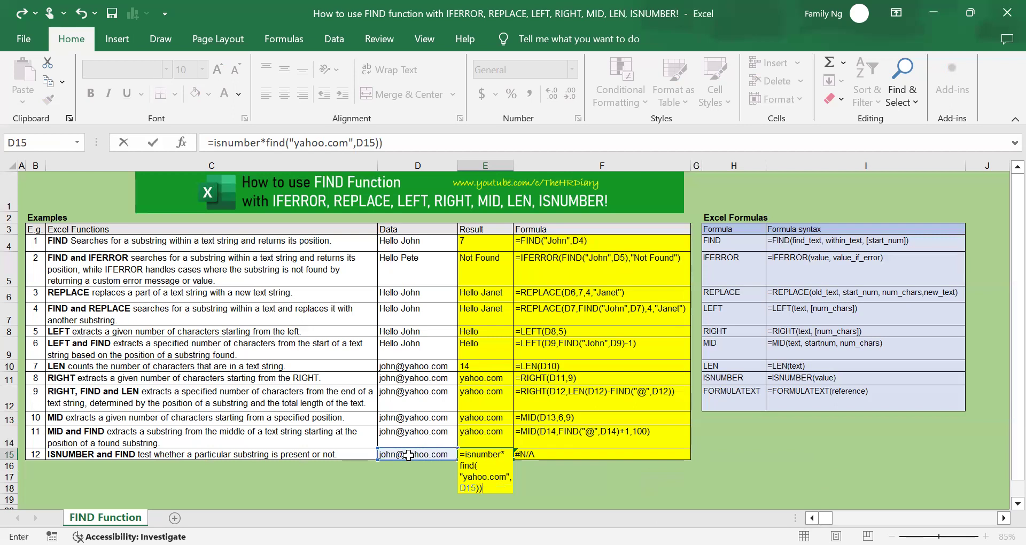
- Replace the asterisk in E15's formula with an opening parenthesis, completing it as =ISNUMBER(FIND("yahoo.com",D15))
drag(261, 143, 266, 143)
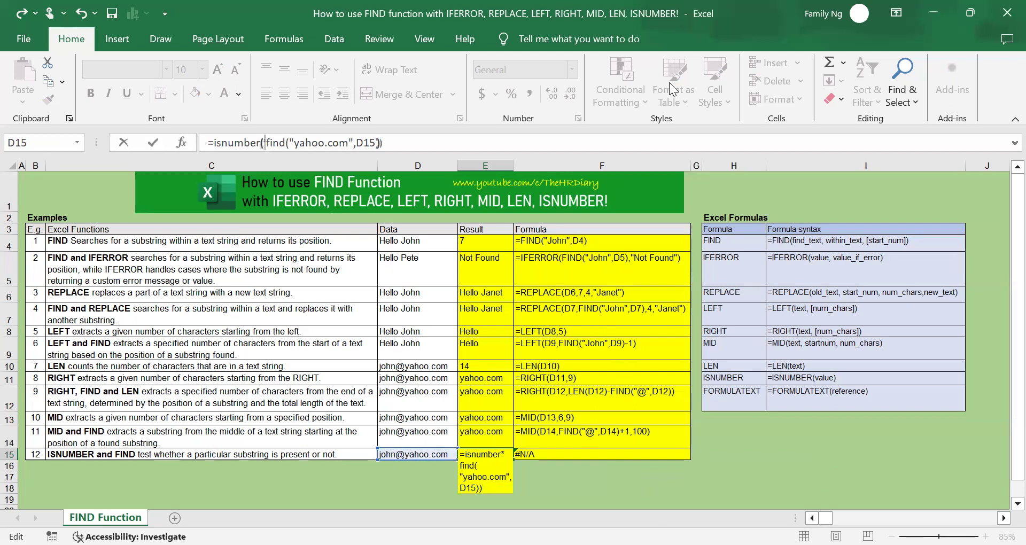
text(()
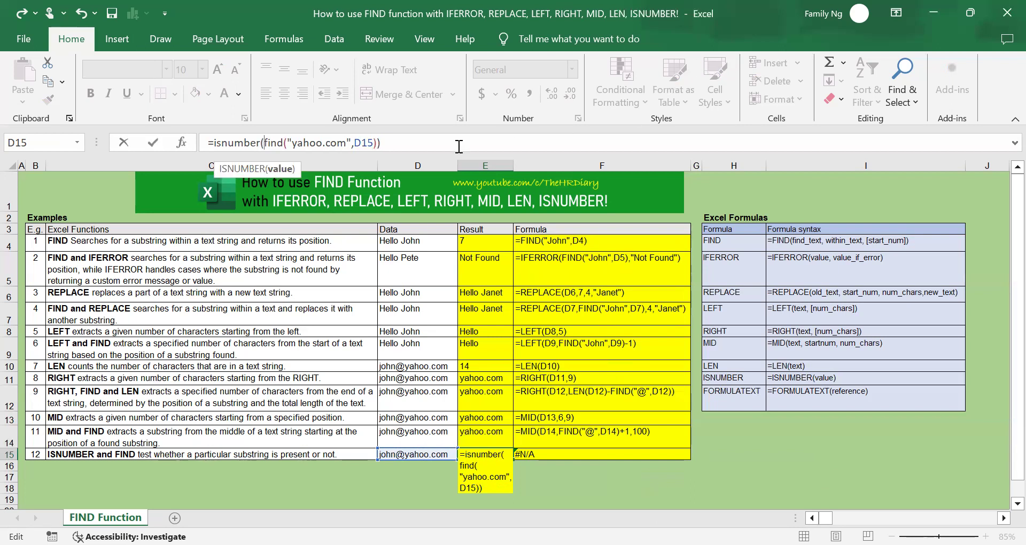
key(Return)
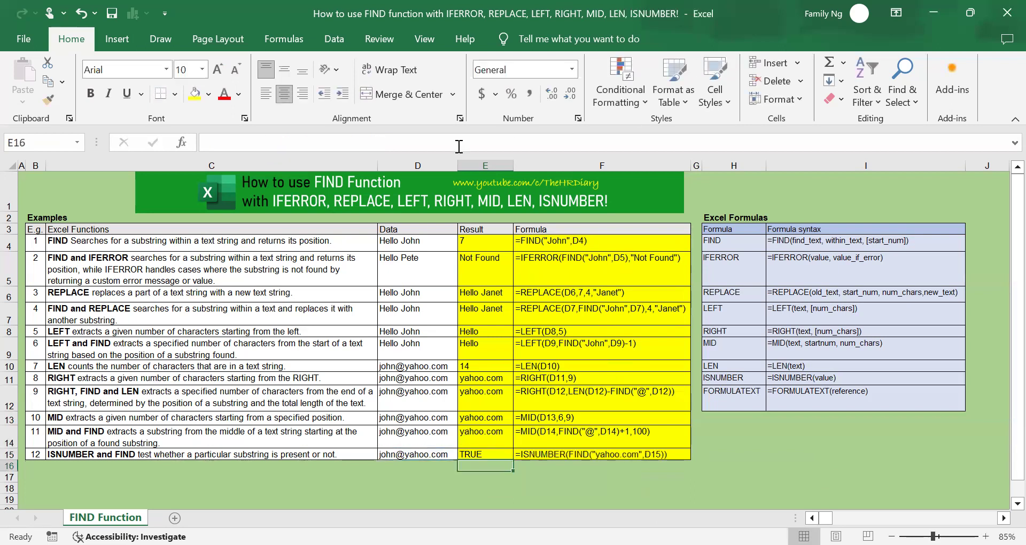
key(Up)
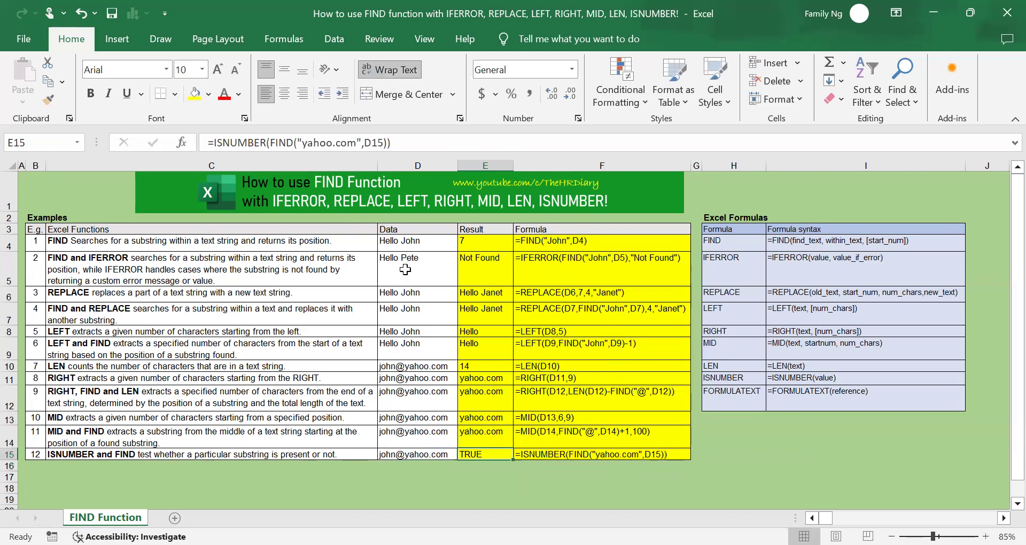